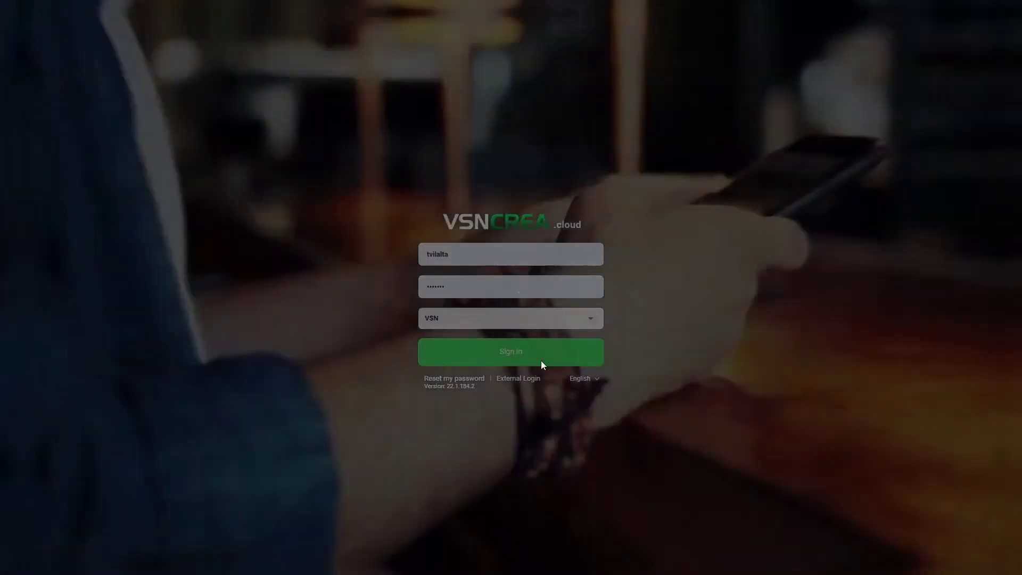
Sign in and open the Non-linear Platforms list under Administration.
left_click(541, 360)
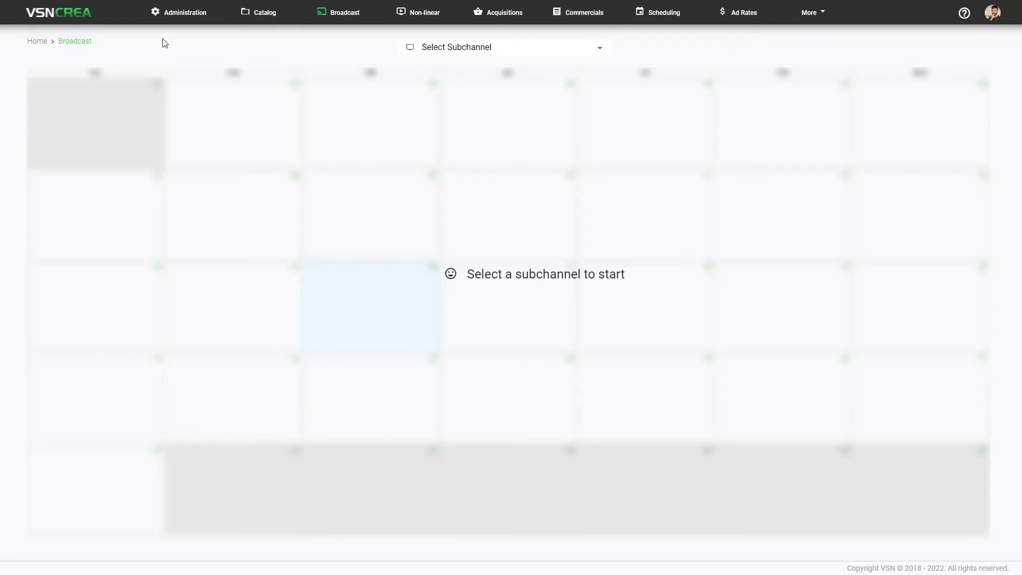
left_click(173, 14)
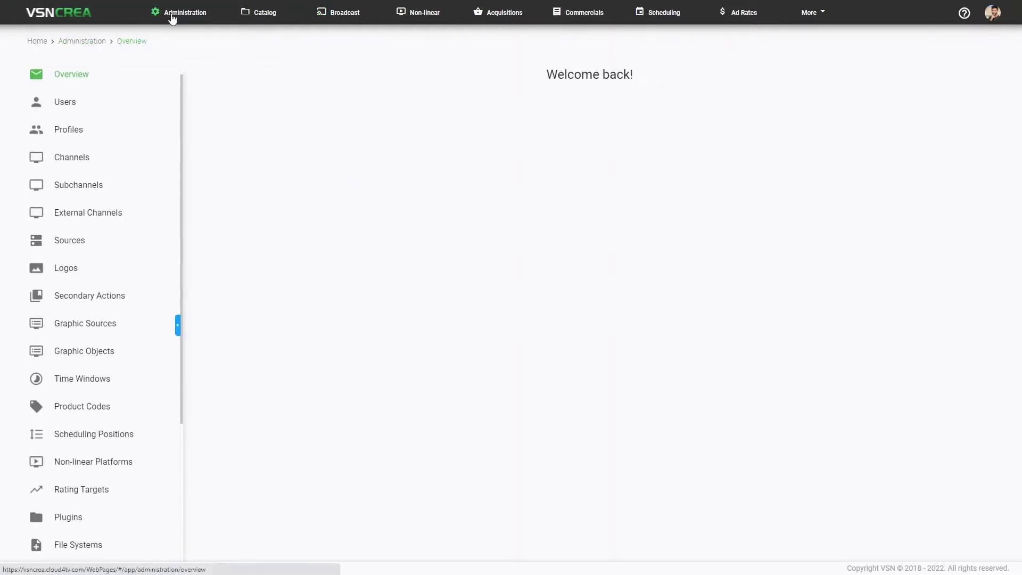
scroll(101, 250, "down", 3)
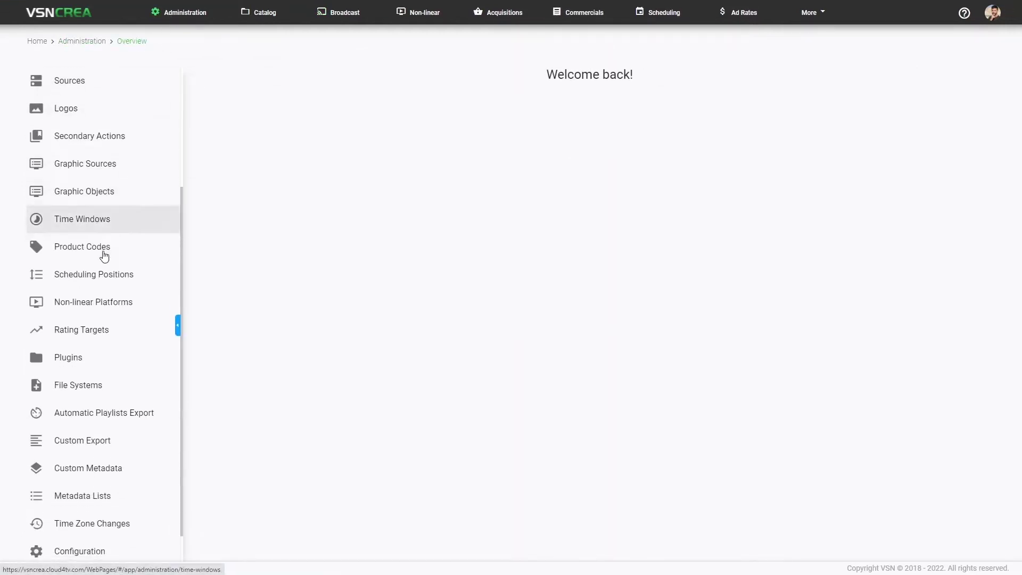
left_click(98, 309)
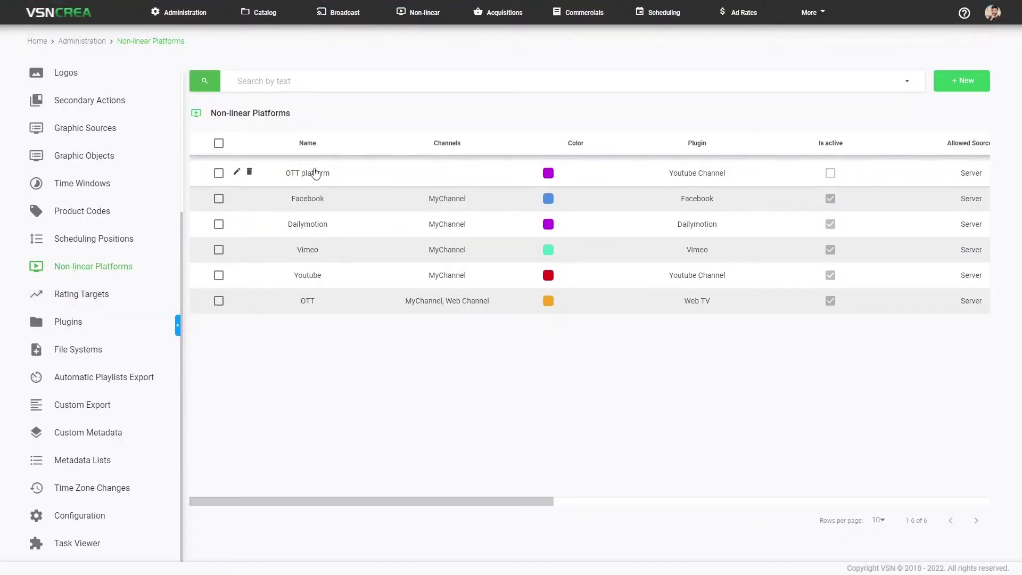
Start a new platform record named Youtube Channel and give it a red colour.
left_click(937, 87)
left_click(289, 163)
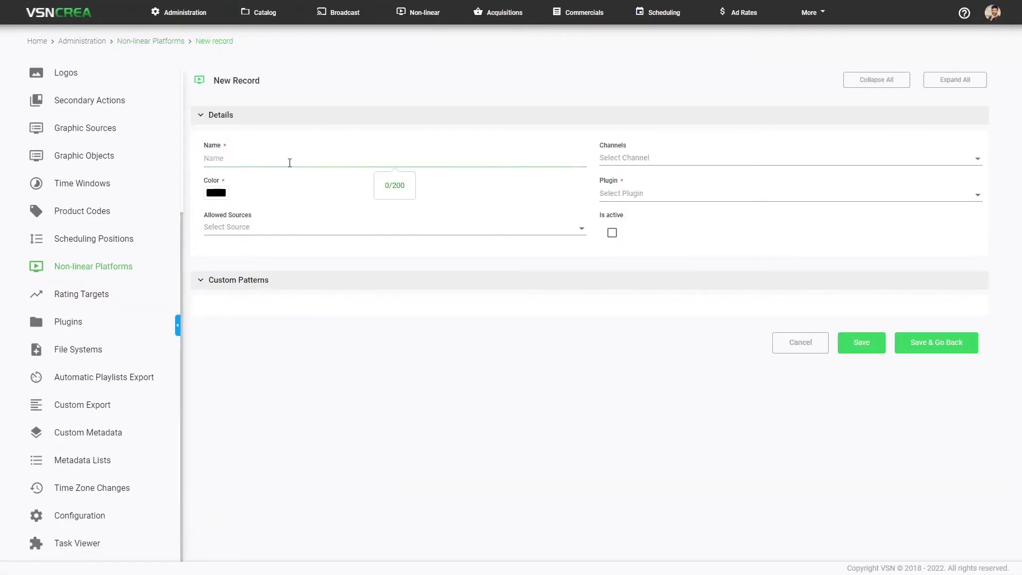
type("Youtube Channel")
left_click(627, 160)
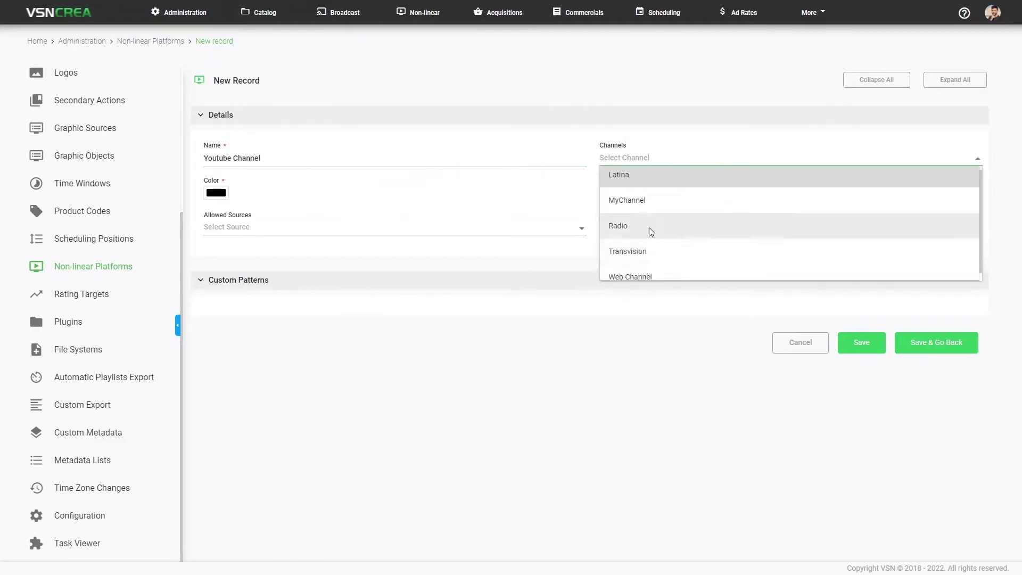
left_click(488, 299)
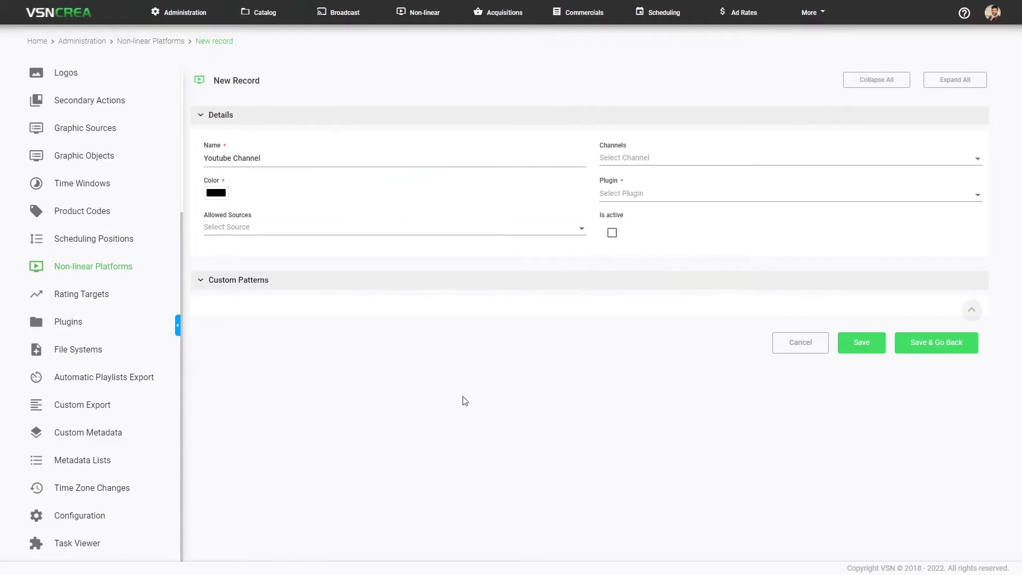
left_click(216, 193)
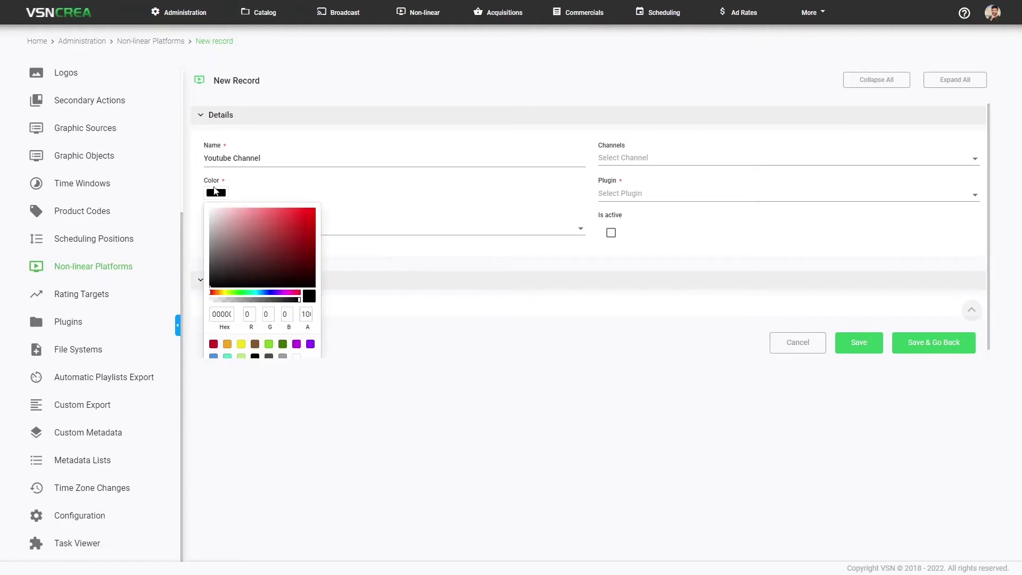
left_click(295, 230)
left_click(478, 267)
Choose the Youtube Channel plugin and add Server as an allowed source.
left_click(644, 194)
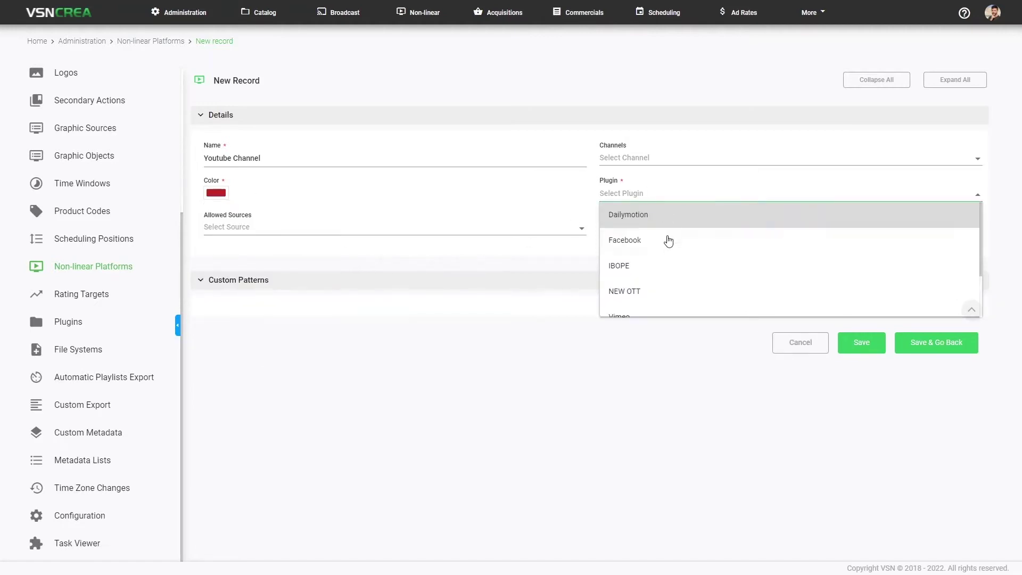
scroll(668, 256, "down", 2)
scroll(668, 259, "up", 2)
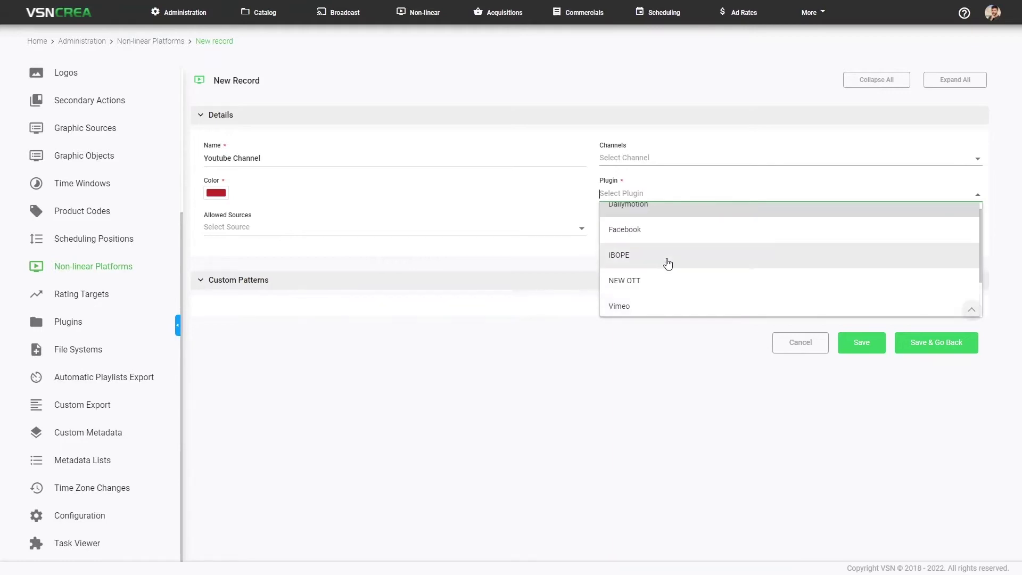
type("you")
left_click(668, 224)
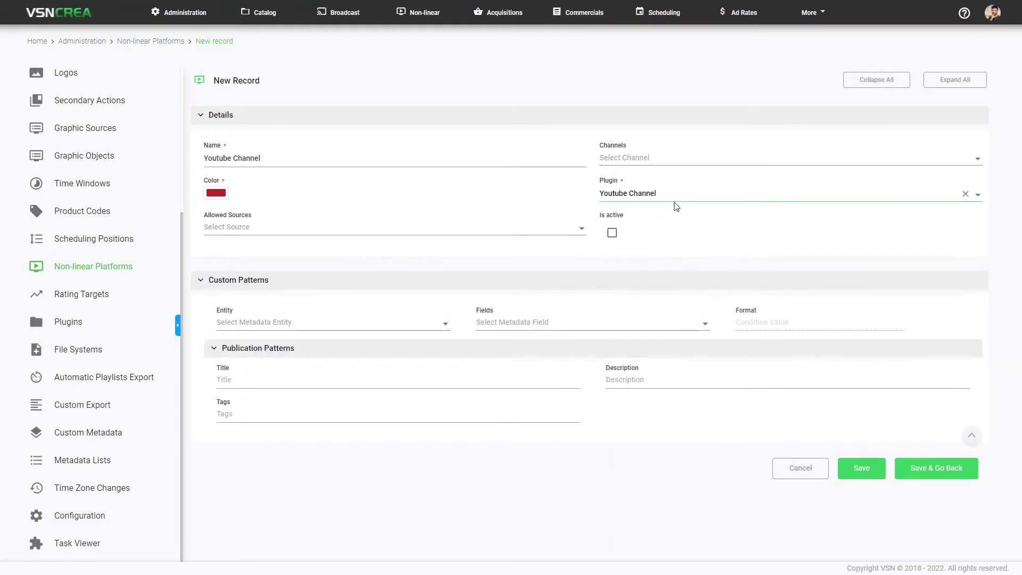
left_click(308, 223)
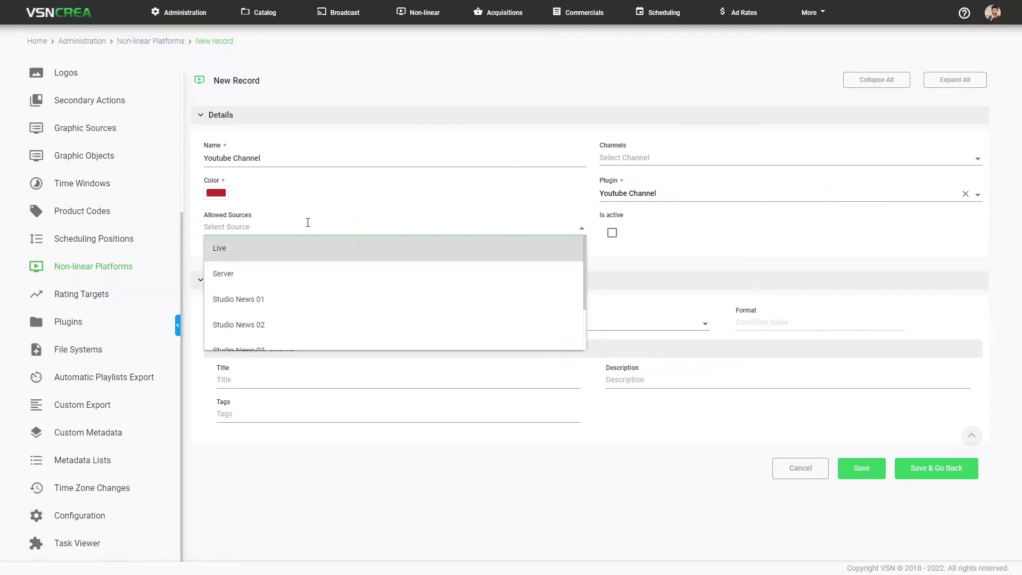
type("ser")
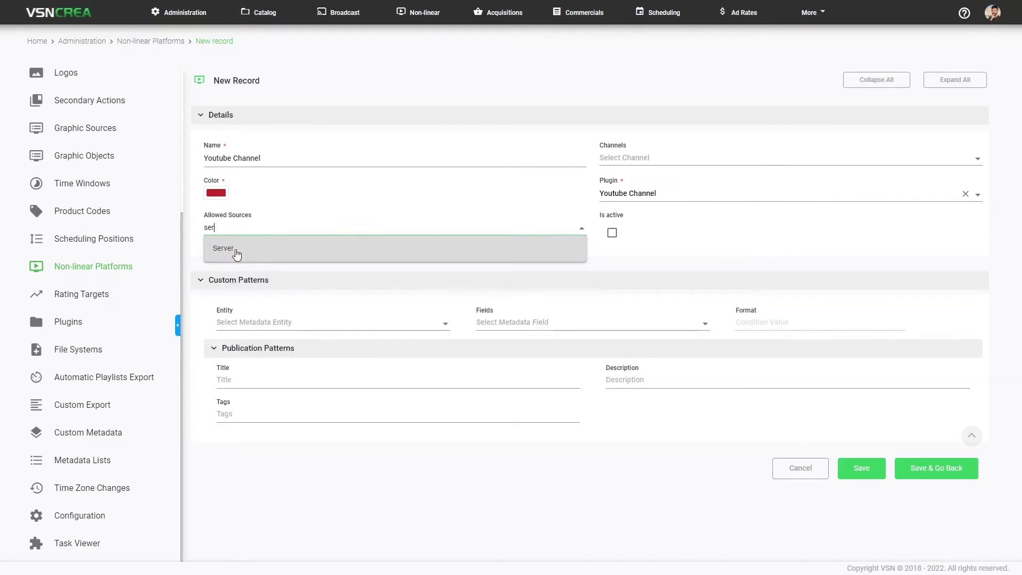
left_click(237, 255)
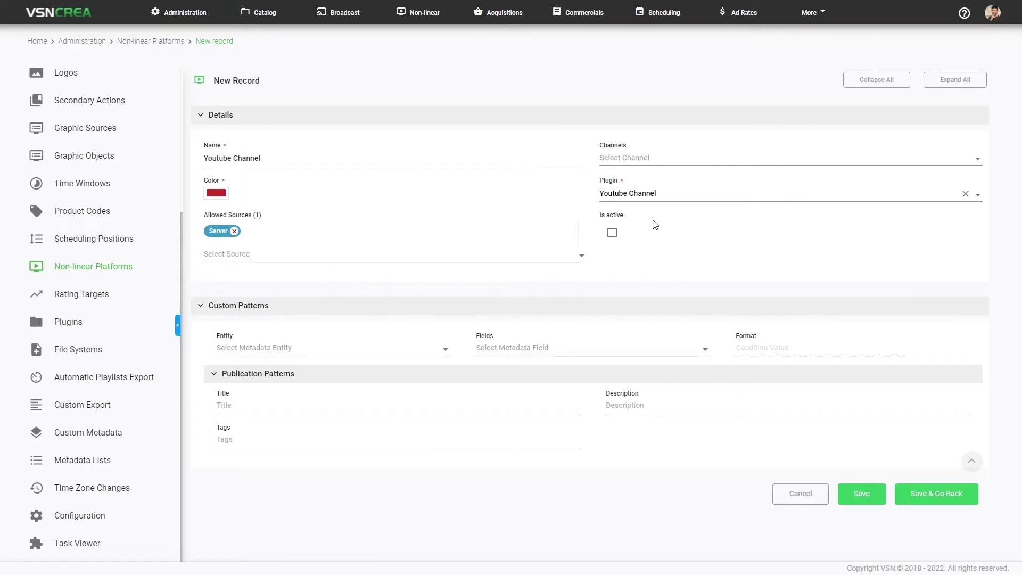
Mark the platform active and put the Content.Synopsis placeholder into the publication description.
left_click(611, 236)
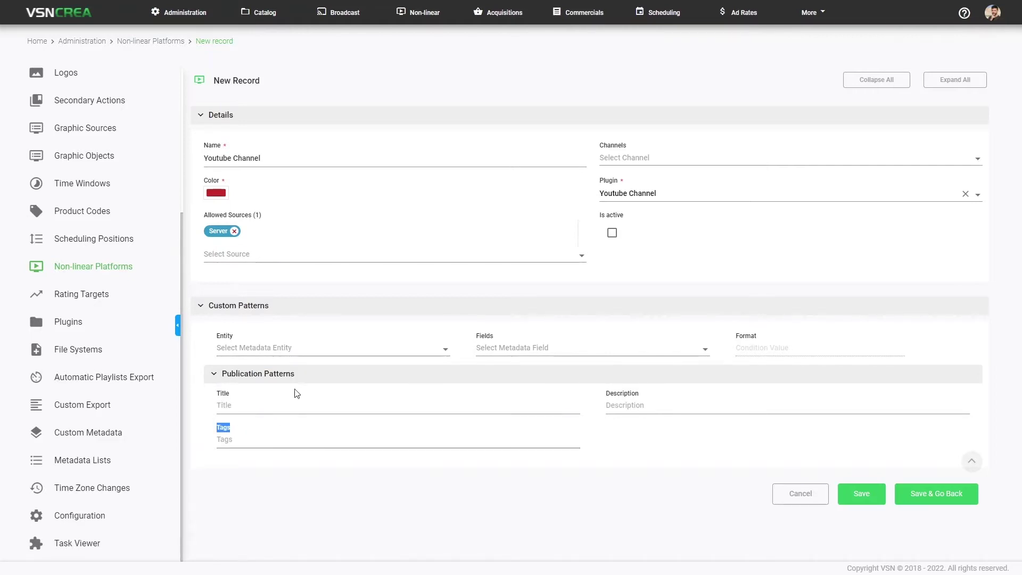
left_click(302, 346)
type("con")
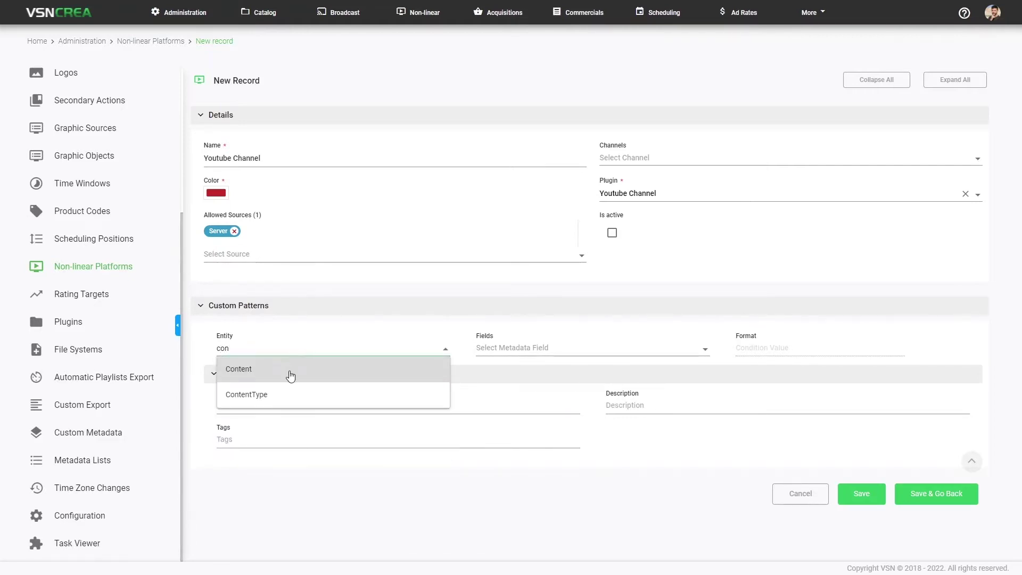
left_click(291, 375)
left_click(573, 346)
type("sy")
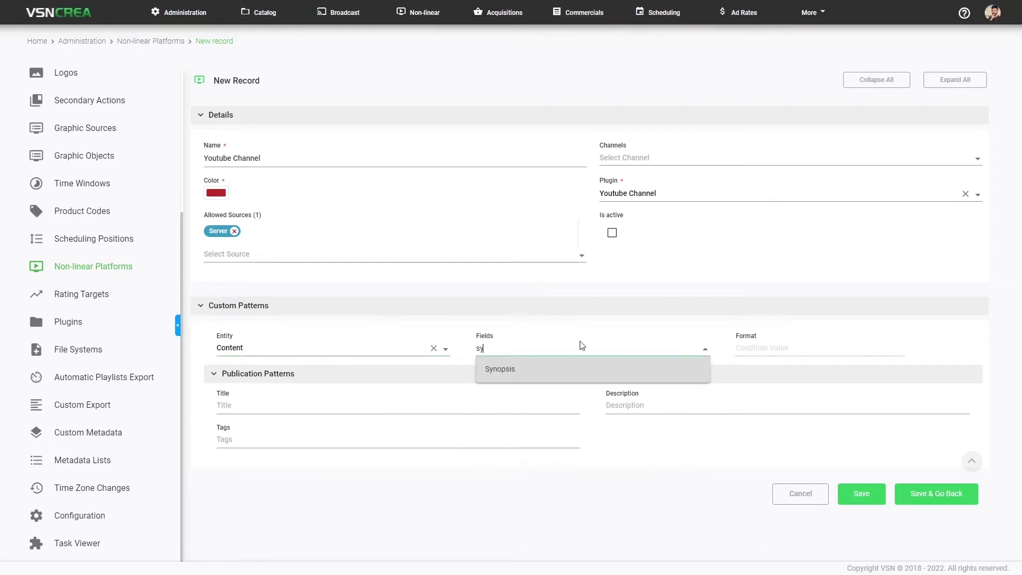
left_click(569, 380)
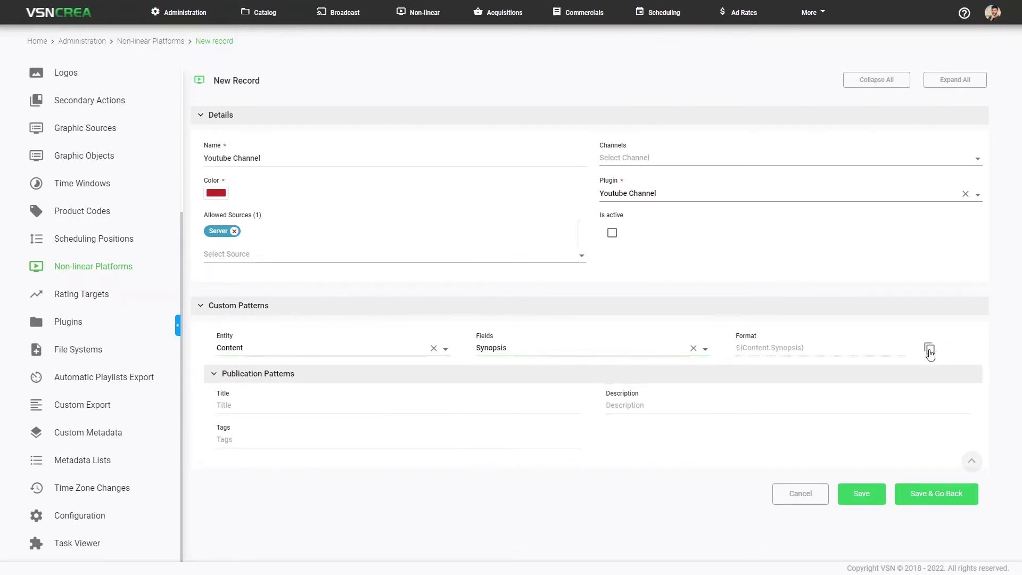
left_click(930, 350)
left_click(689, 407)
key("ctrl+v")
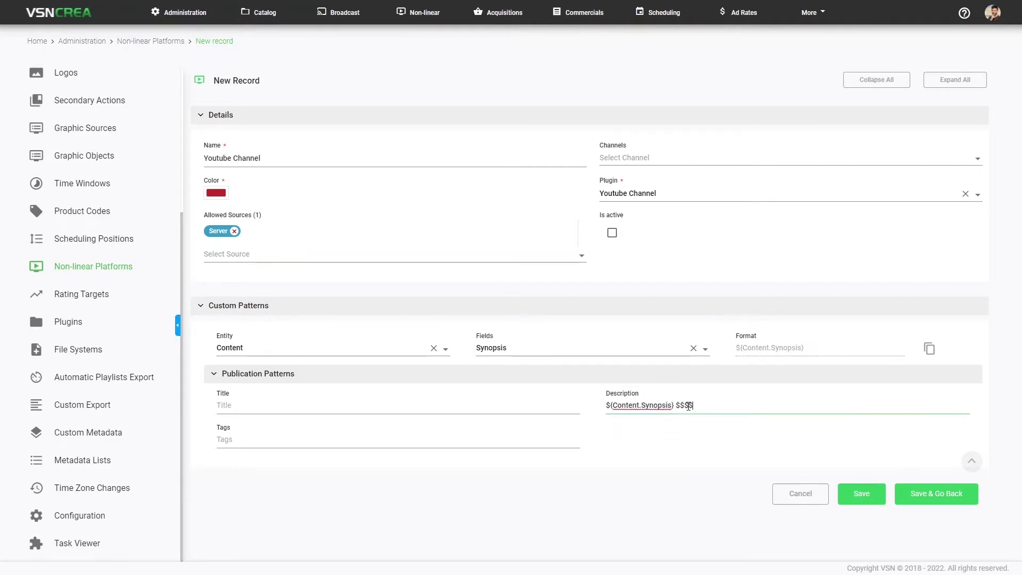
Append the Production.Synopsis placeholder to the publication description.
left_click(263, 349)
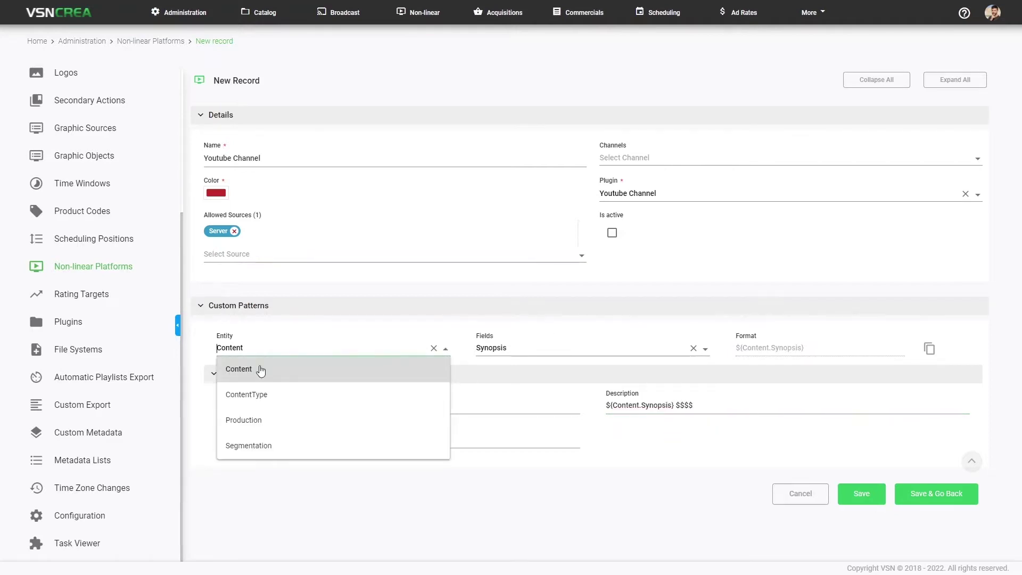
left_click(257, 420)
left_click(502, 349)
type("sy")
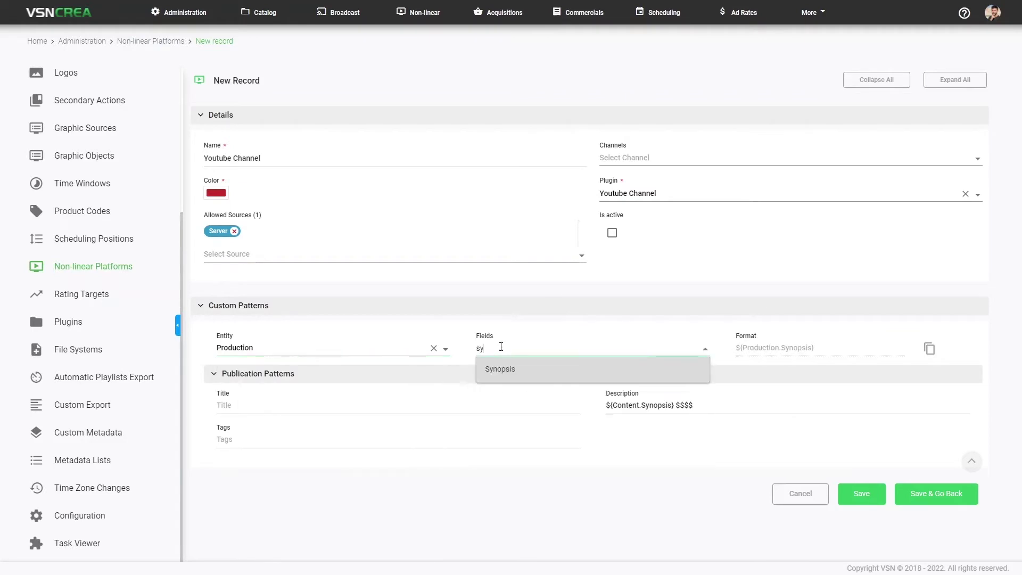
left_click(516, 374)
left_click(930, 350)
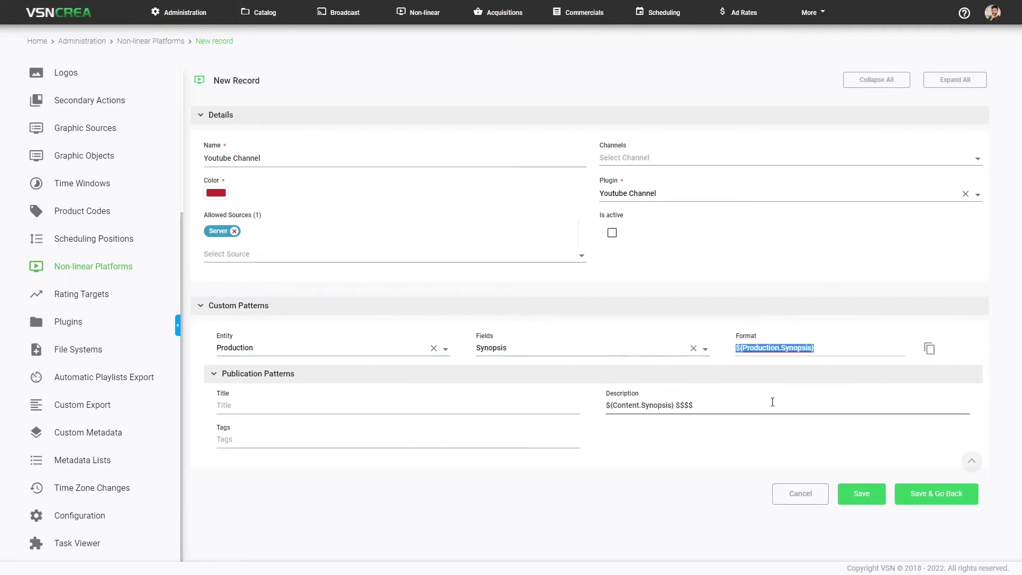
left_click(766, 406)
key("ctrl+v")
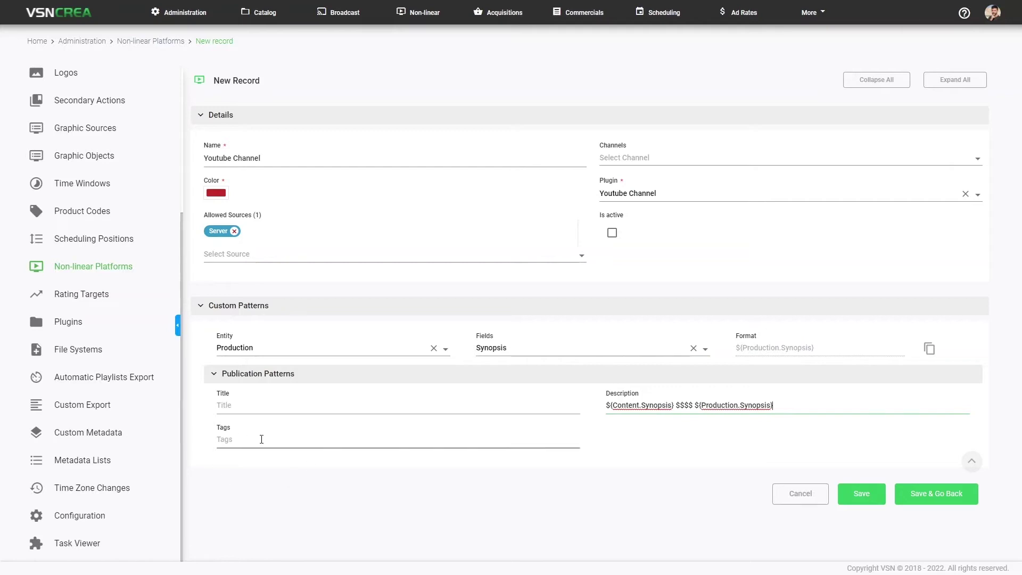
Put the Content.Genres placeholder into the publication tags.
left_click(354, 349)
left_click(436, 368)
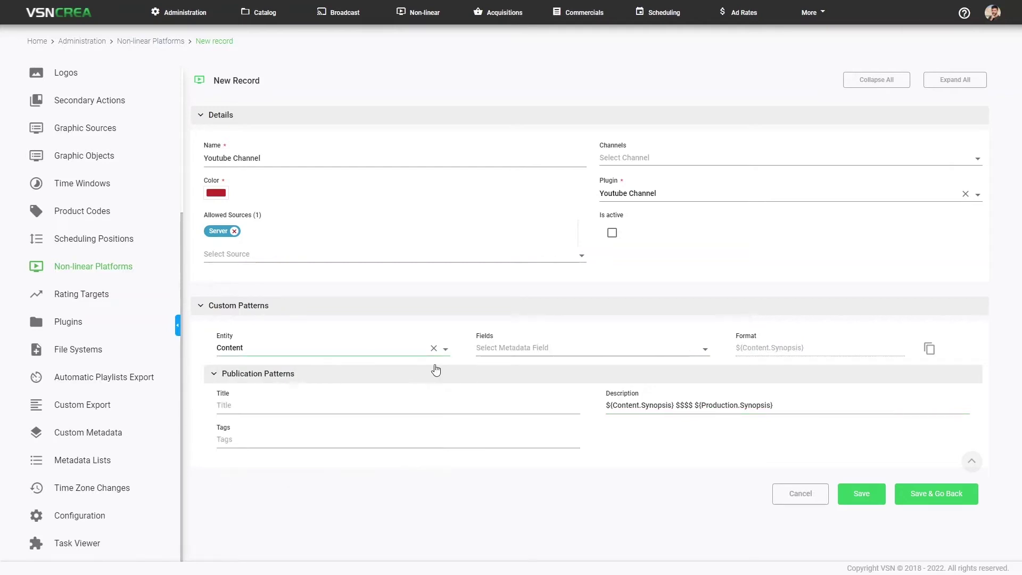
left_click(529, 348)
type("genr")
left_click(525, 368)
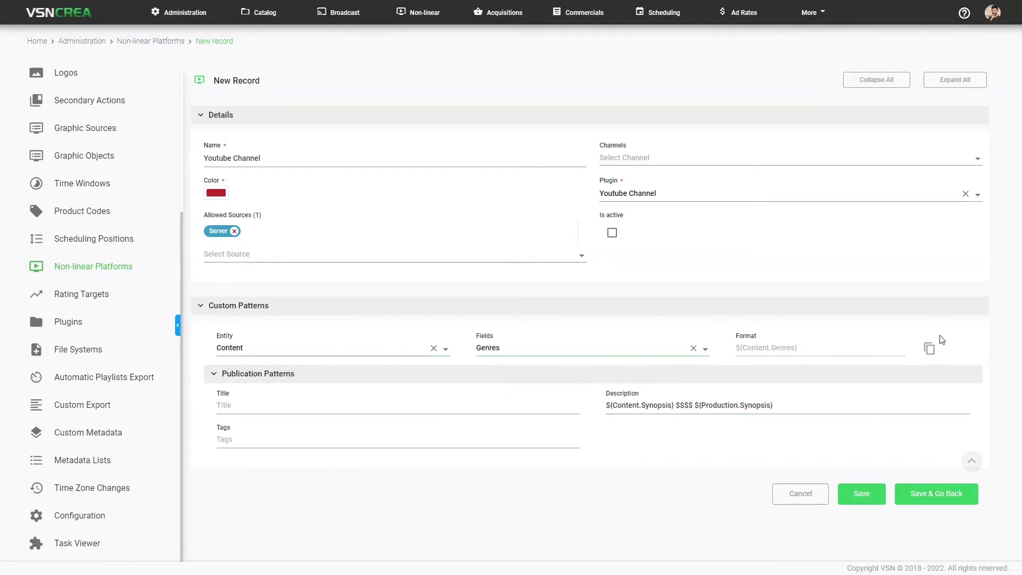
left_click(930, 351)
left_click(324, 438)
key("ctrl+v")
Append the Production.Actors placeholder to the publication tags.
left_click(337, 341)
left_click(292, 418)
left_click(519, 347)
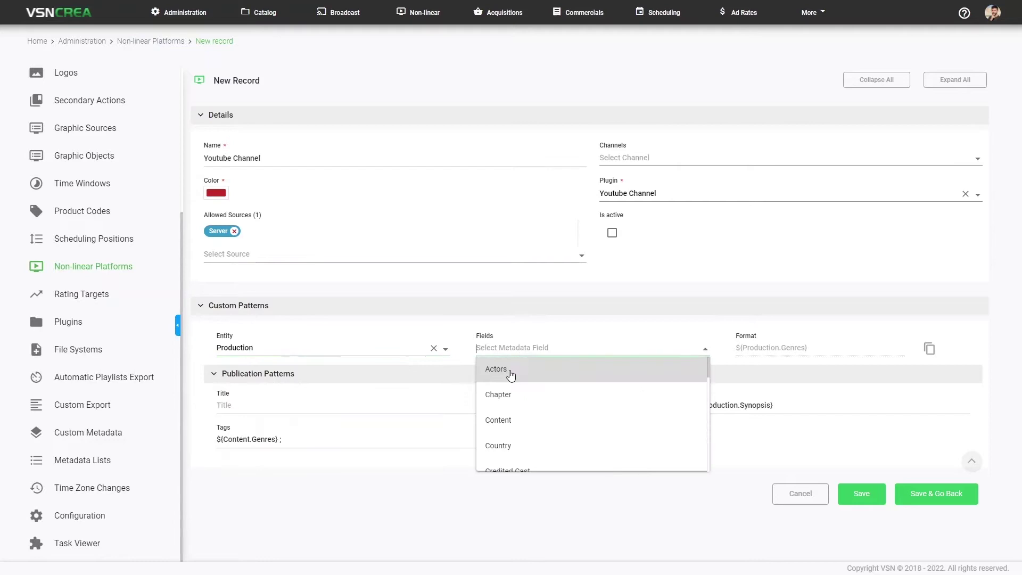
left_click(511, 375)
left_click(930, 350)
left_click(359, 440)
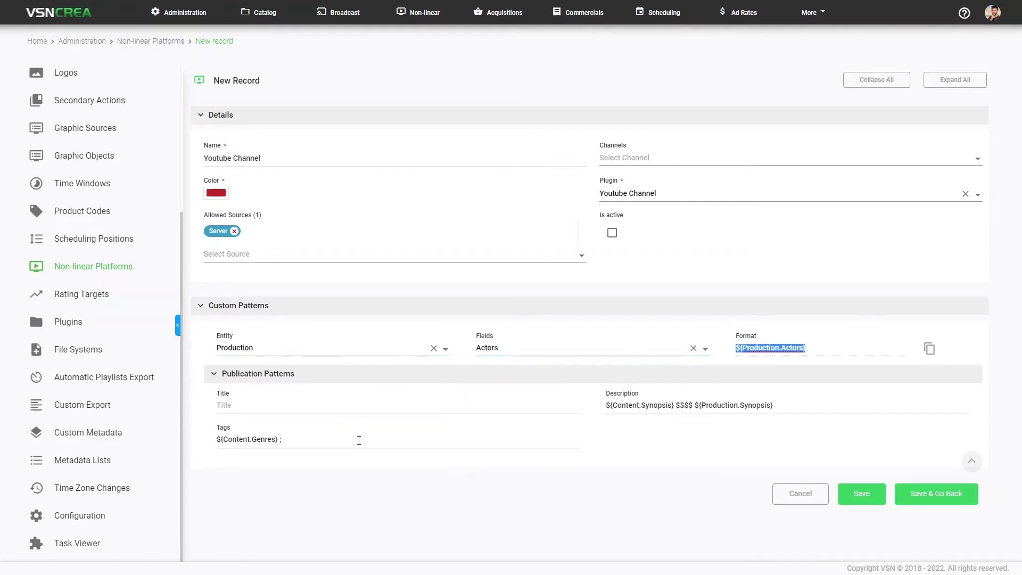
key("ctrl+v")
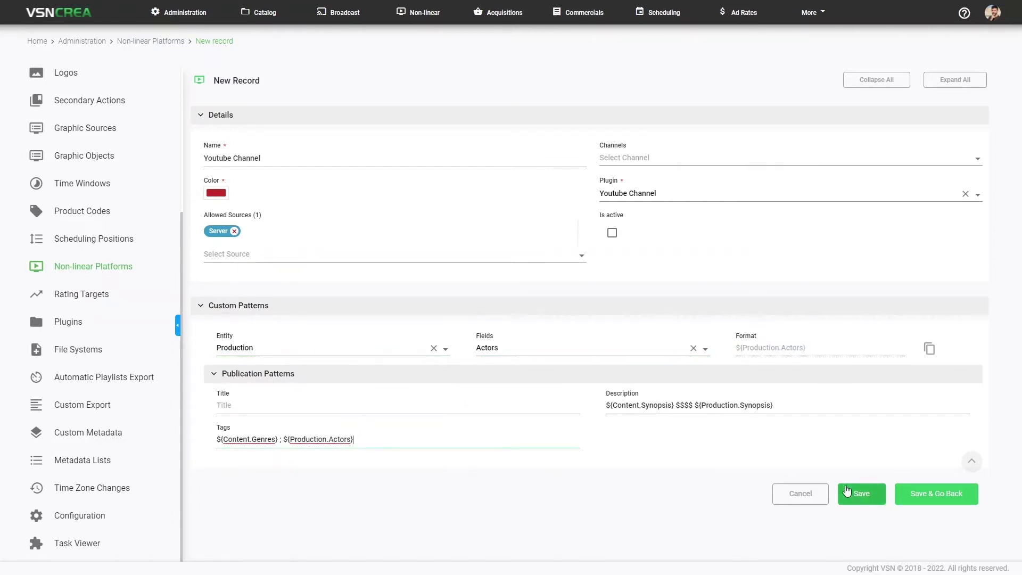
Save the Youtube Channel platform, then list SONS OF ANARCHY T01 episodes under SERIES in the Catalog.
left_click(860, 493)
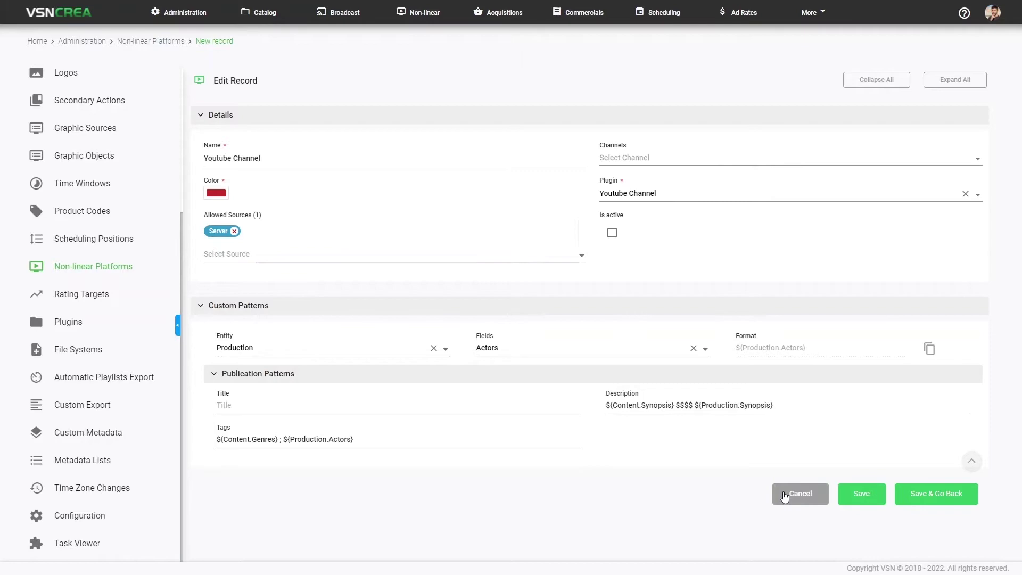
left_click(785, 497)
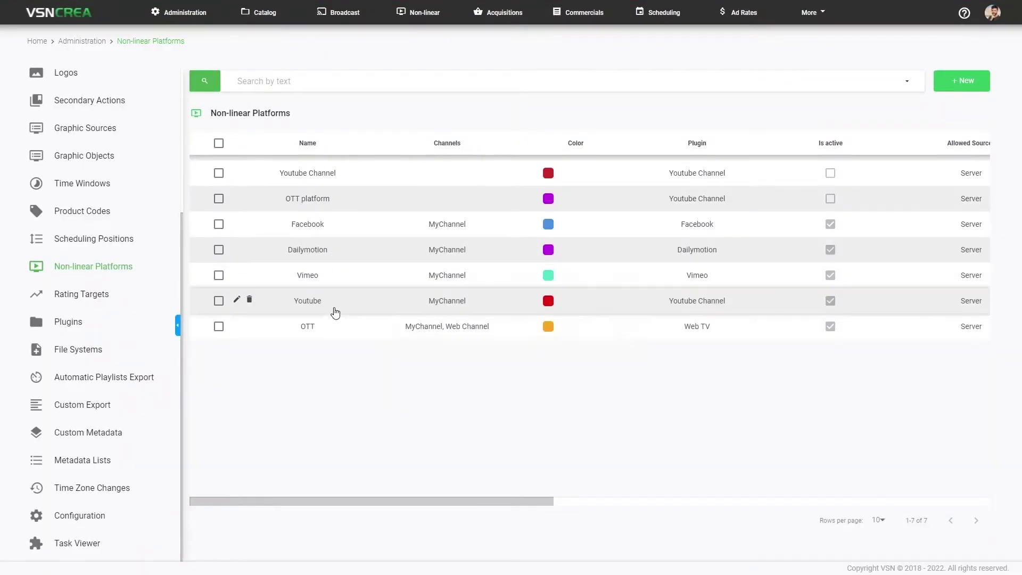
left_click(258, 16)
left_click(343, 19)
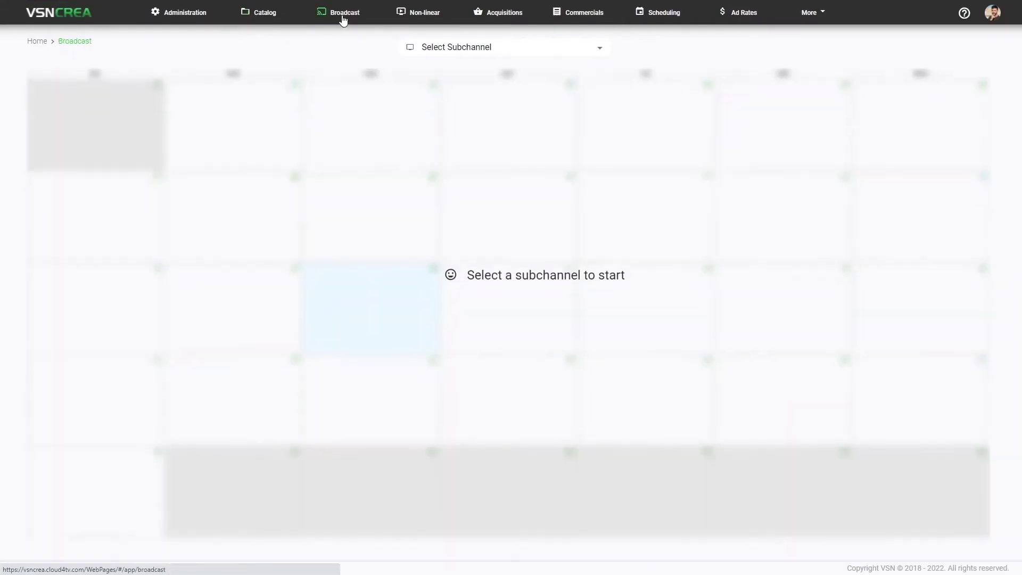
left_click(241, 19)
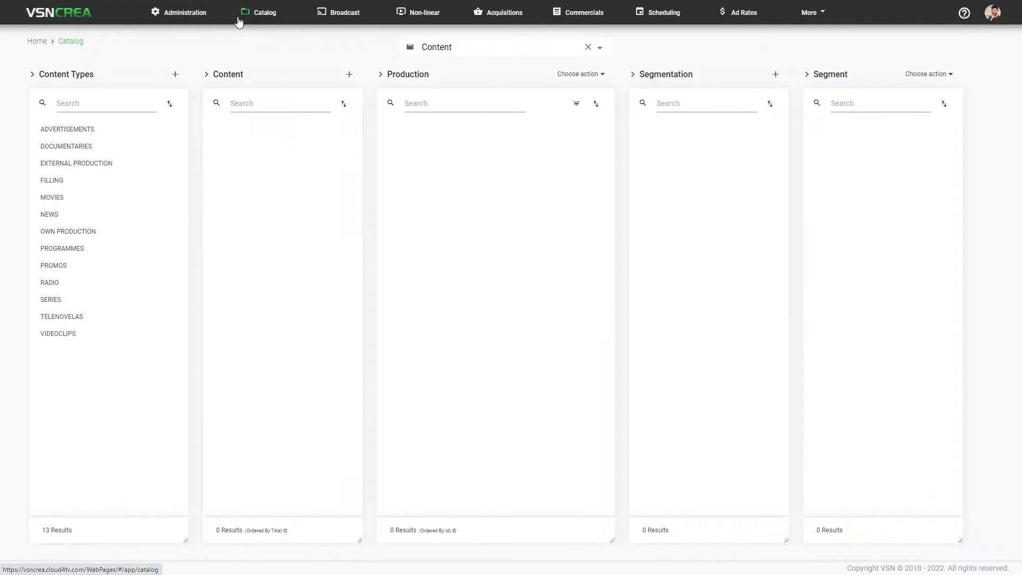
left_click(75, 300)
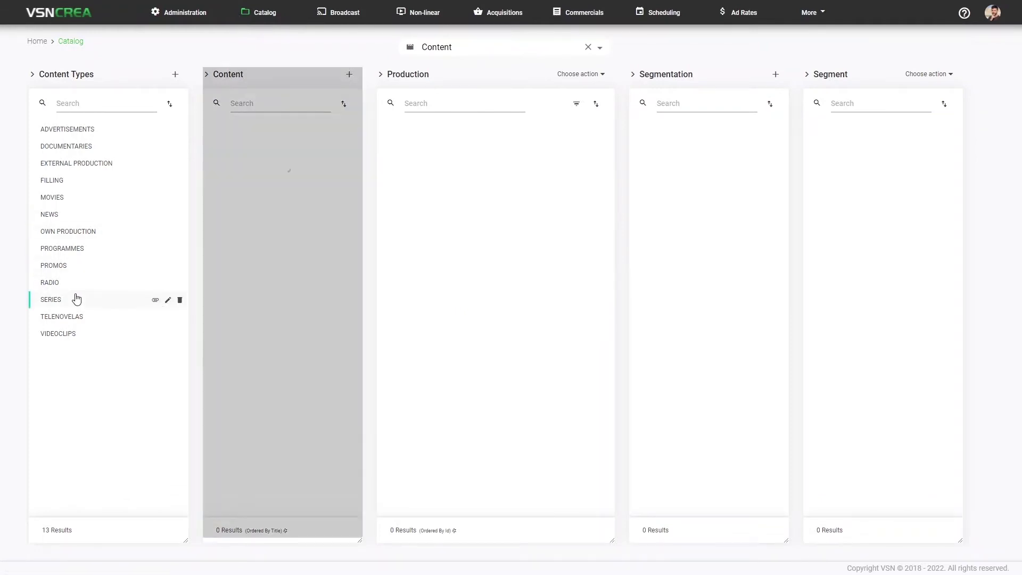
scroll(301, 276, "down", 5)
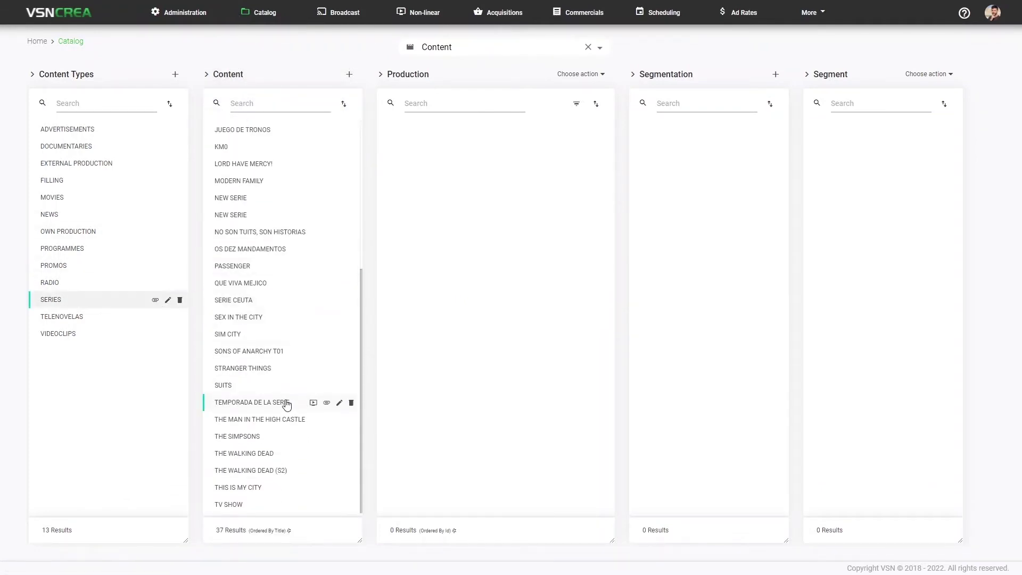
left_click(281, 350)
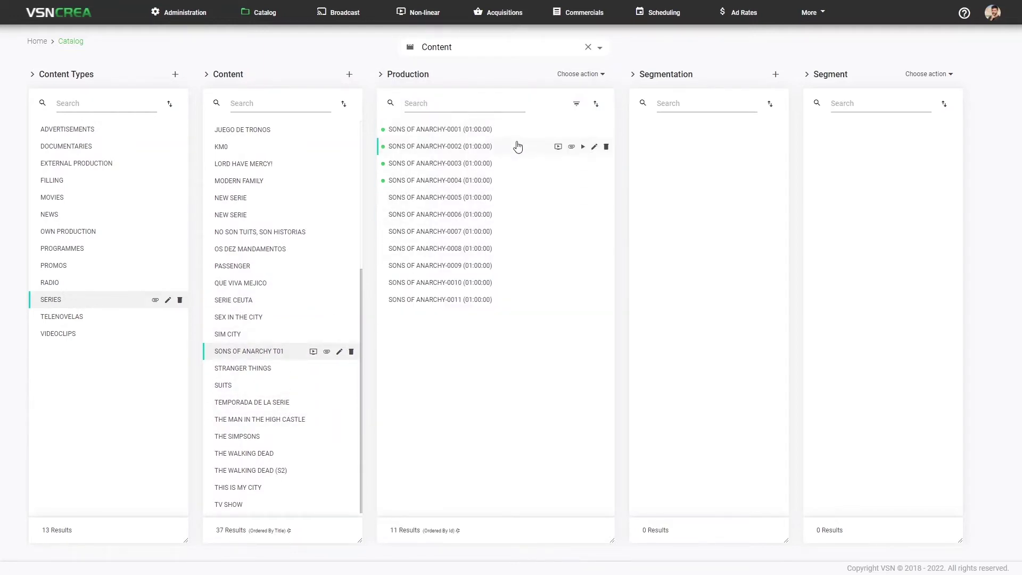
Start scheduling SONS OF ANARCHY-0001 with Facebook and Youtube as target platforms.
left_click(559, 129)
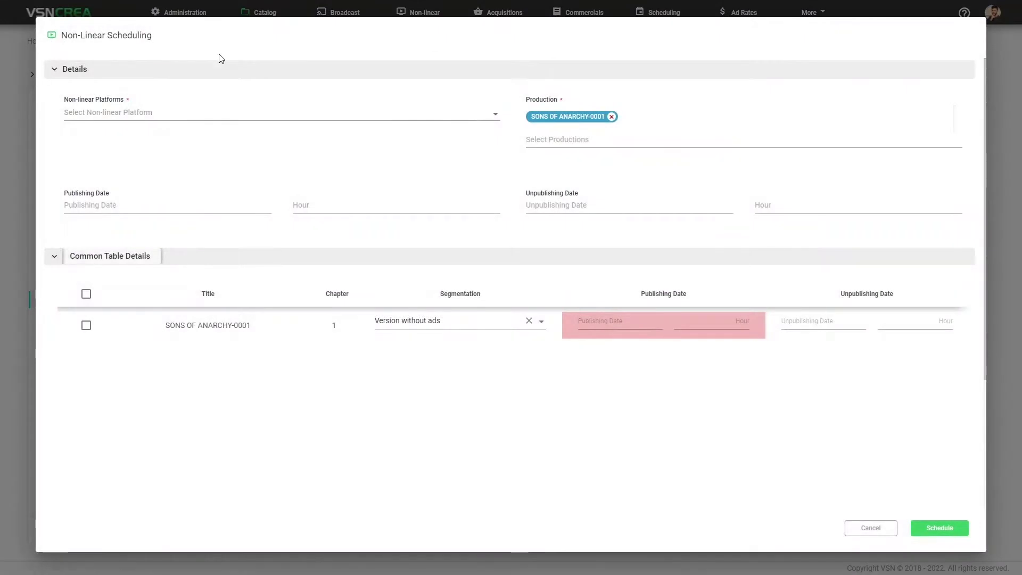
left_click(167, 112)
left_click(127, 142)
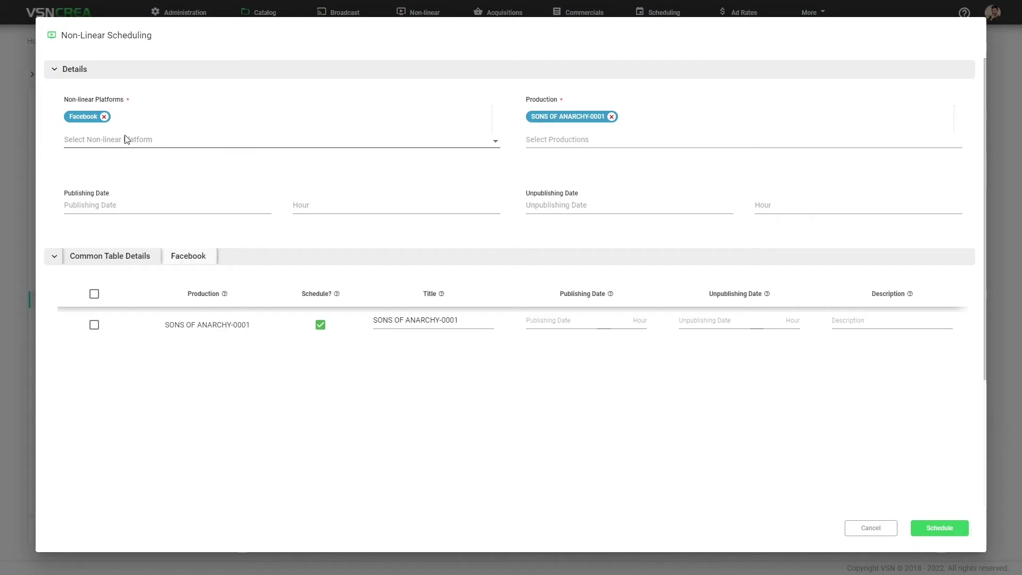
left_click(99, 212)
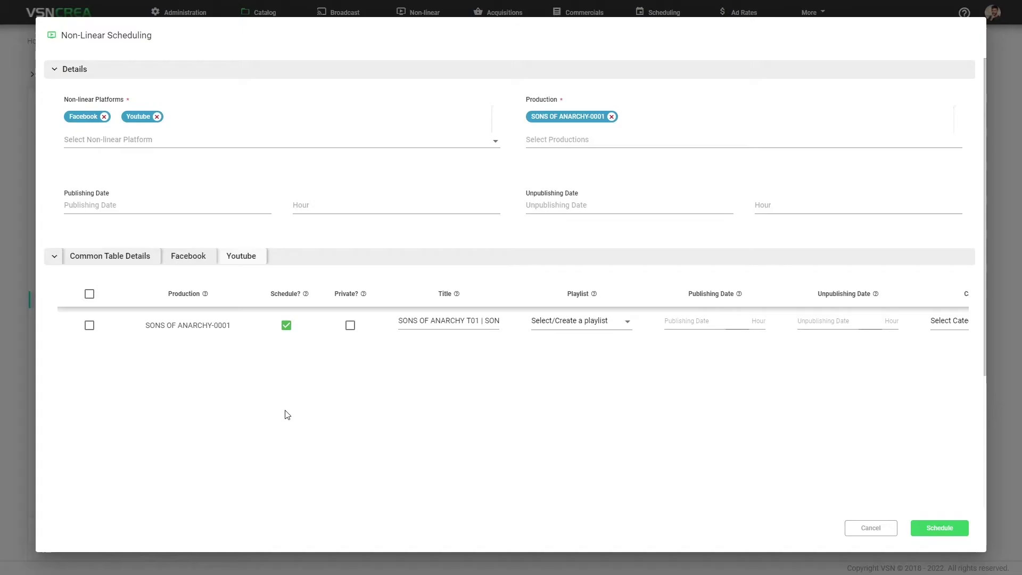
left_click(530, 154)
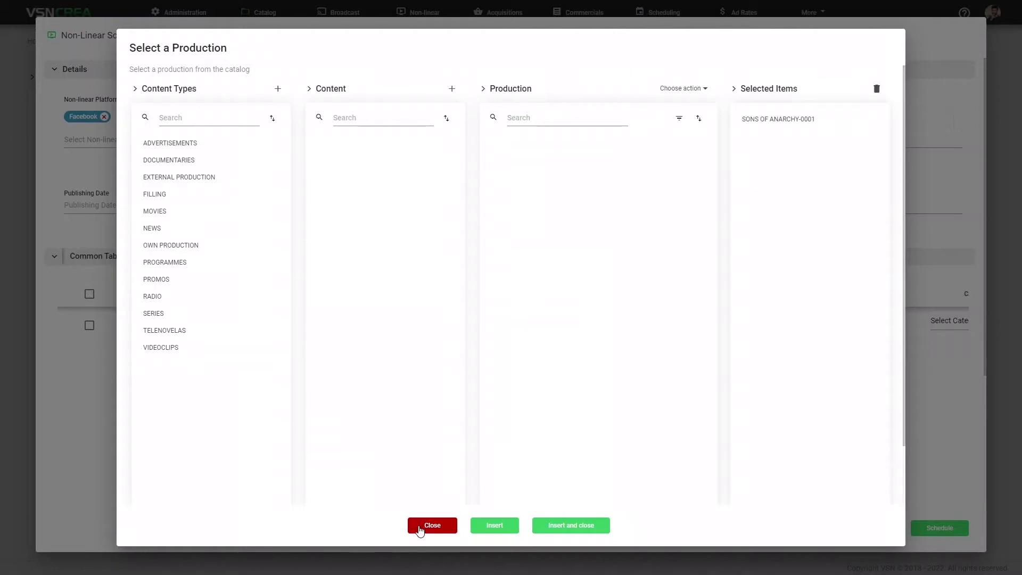
left_click(422, 527)
Set publishing 16/02/2022 and unpublishing 27/02/2022, then discard the draft.
left_click(103, 203)
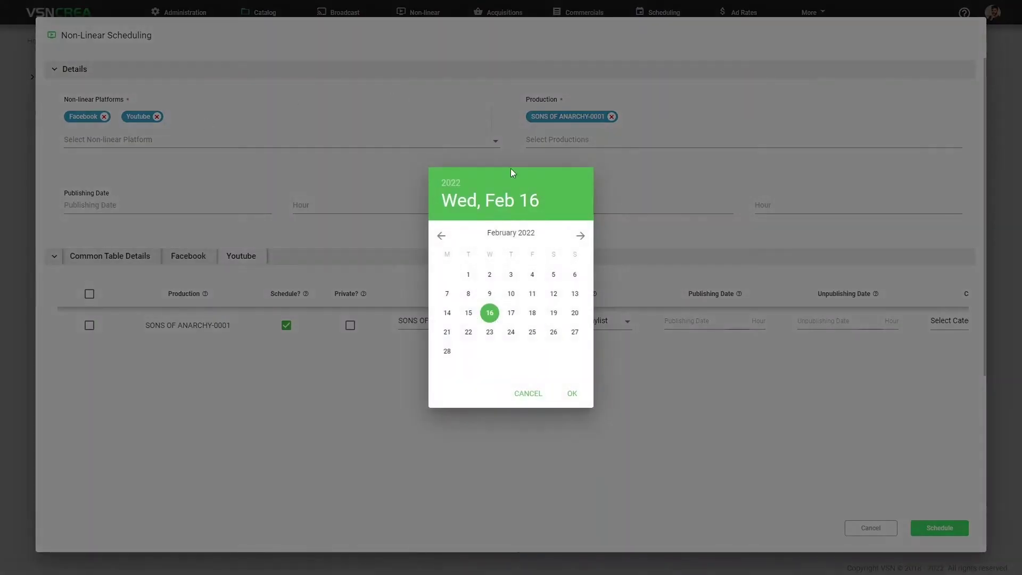
left_click(571, 398)
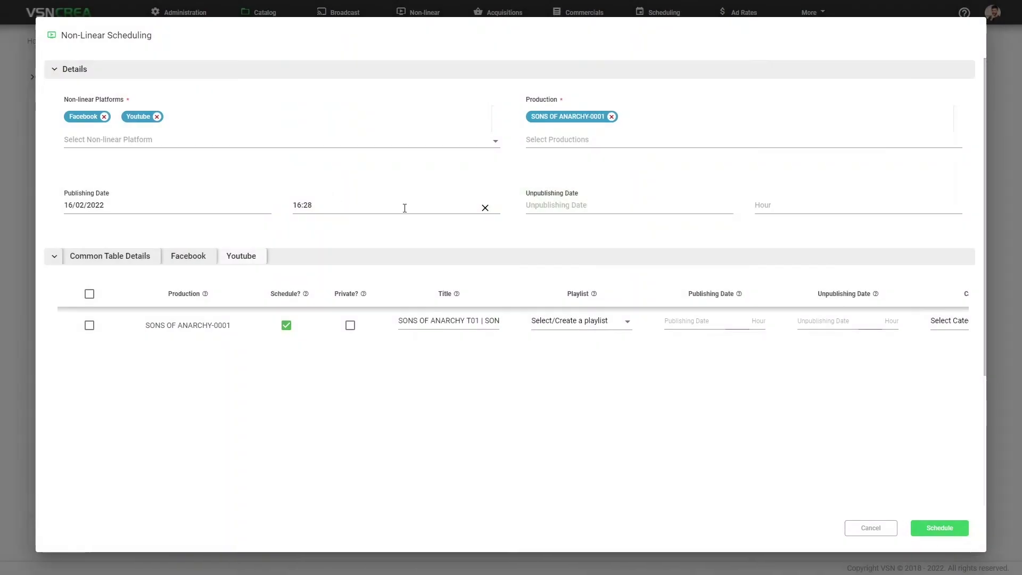
left_click(603, 213)
left_click(573, 334)
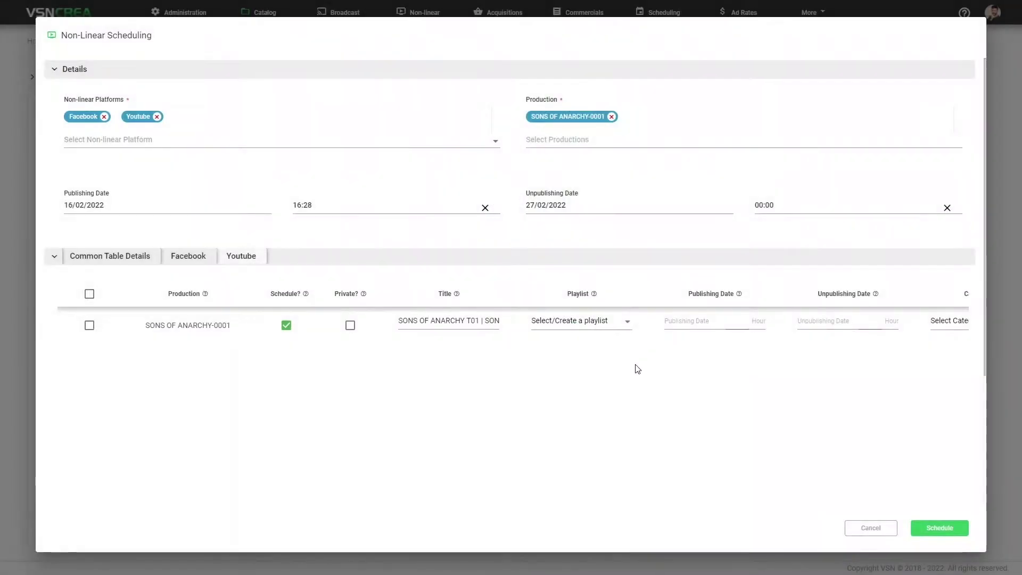
left_click(876, 530)
Schedule the whole SONS OF ANARCHY T01 season on Facebook and Youtube.
left_click(274, 409)
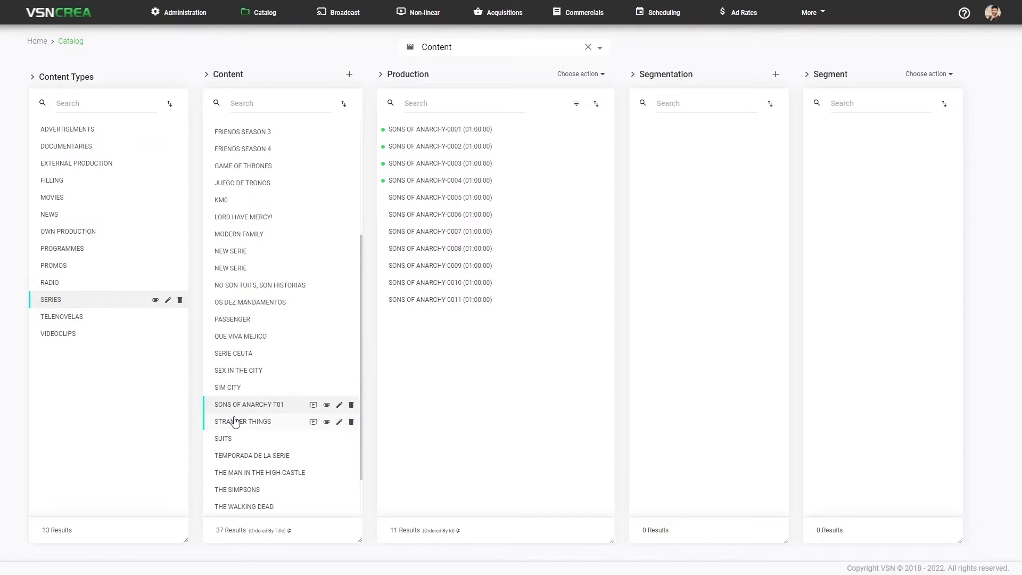
left_click(313, 405)
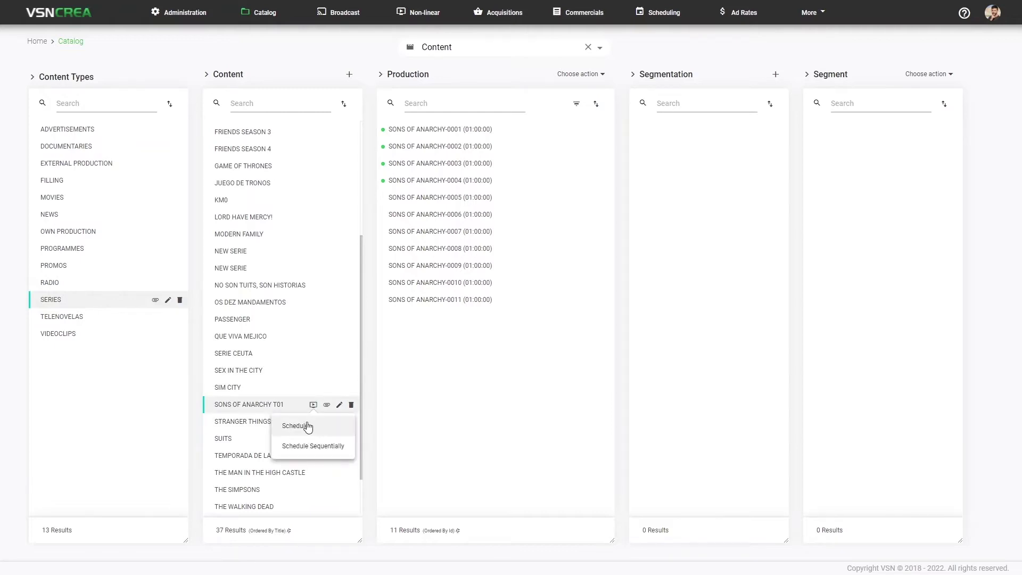
left_click(308, 426)
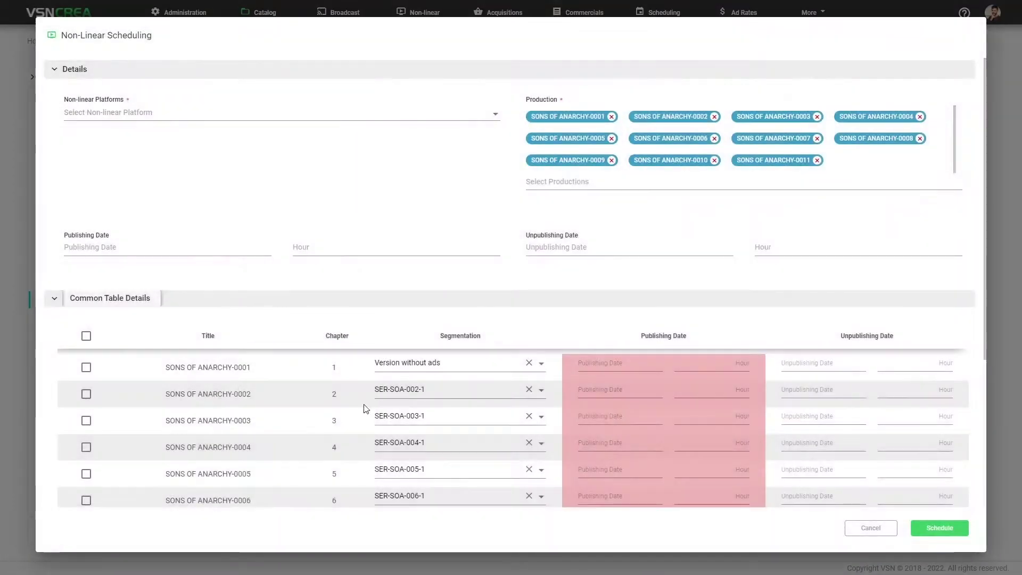
left_click(615, 180)
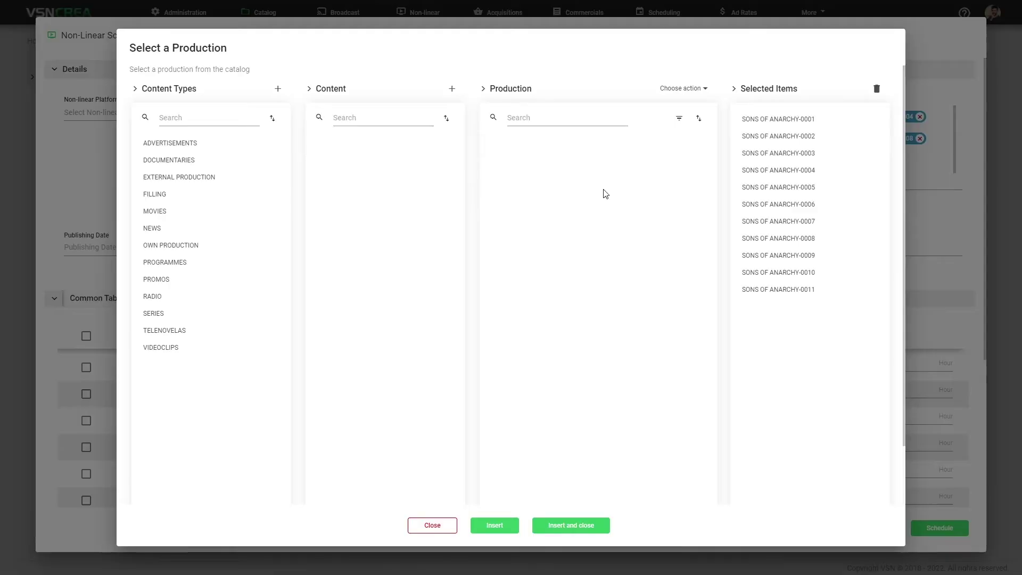
left_click(430, 527)
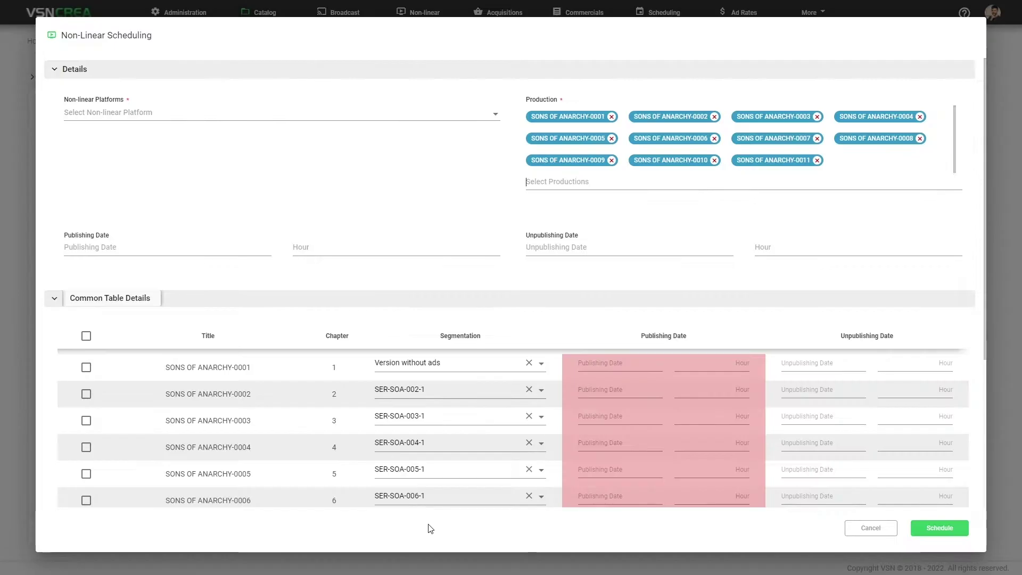
left_click(183, 113)
left_click(152, 137)
left_click(149, 139)
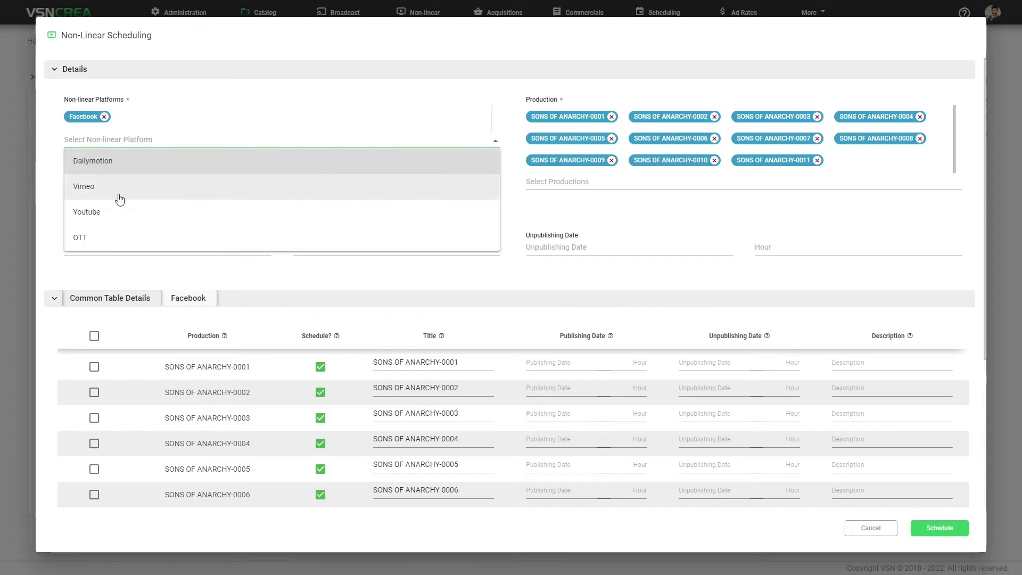
left_click(115, 211)
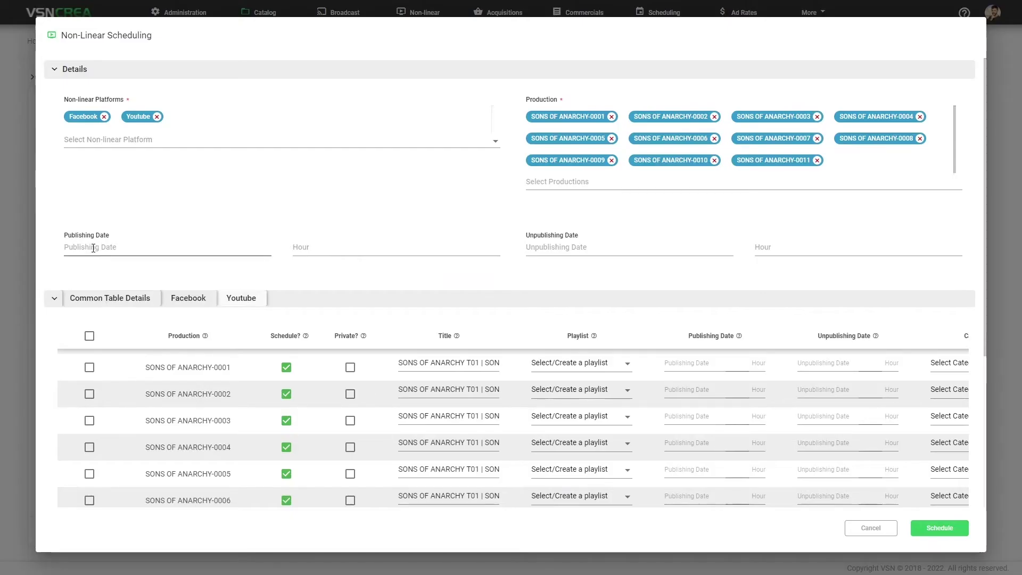
Set the publishing date to 19/02/2022 and unpublishing date to 27/02/2022.
left_click(91, 247)
left_click(554, 313)
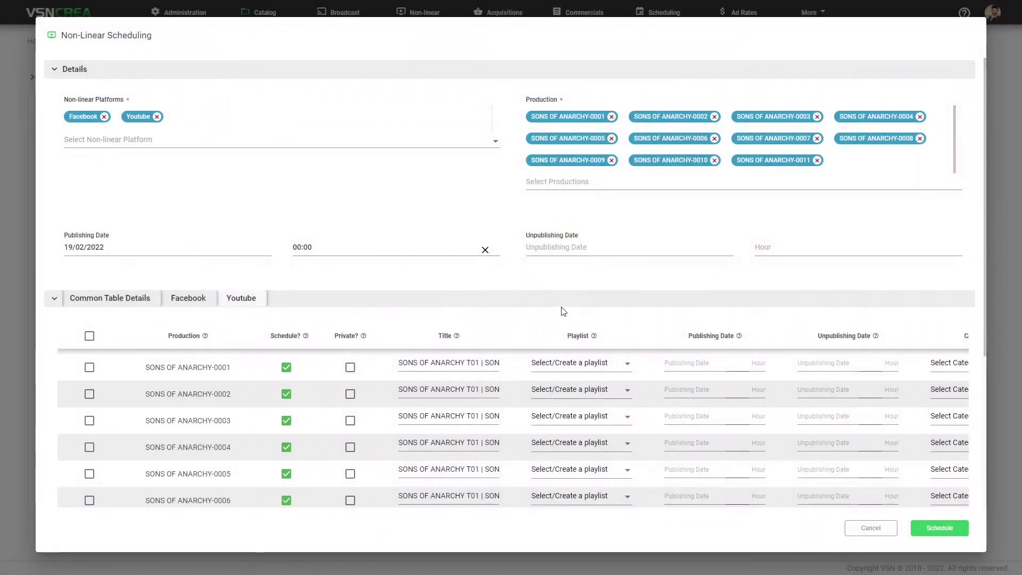
left_click(560, 246)
left_click(575, 332)
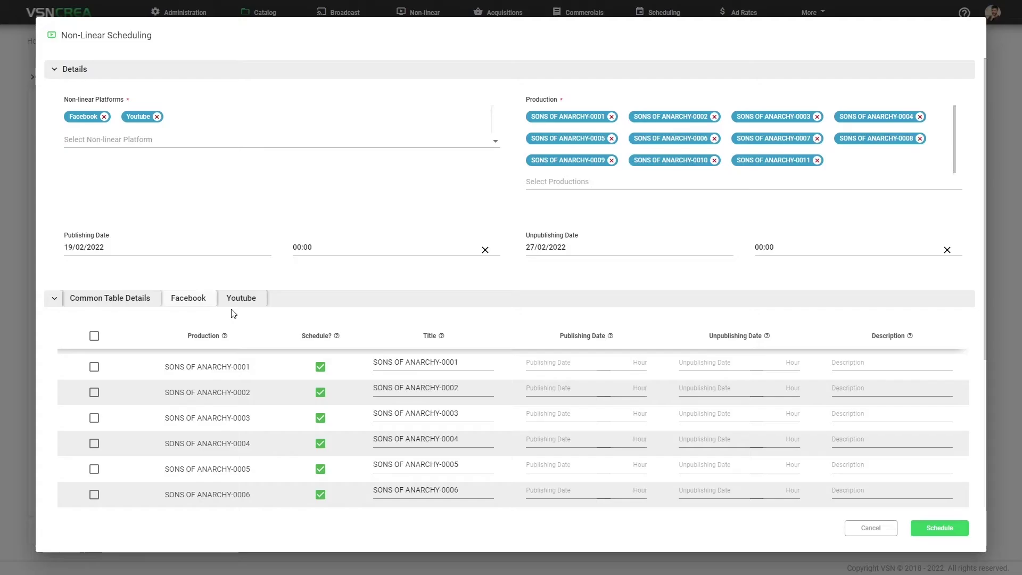
Set SONS OF ANARCHY-0001's Youtube category to Film & Animation in the episode table.
scroll(248, 331, "down", 5)
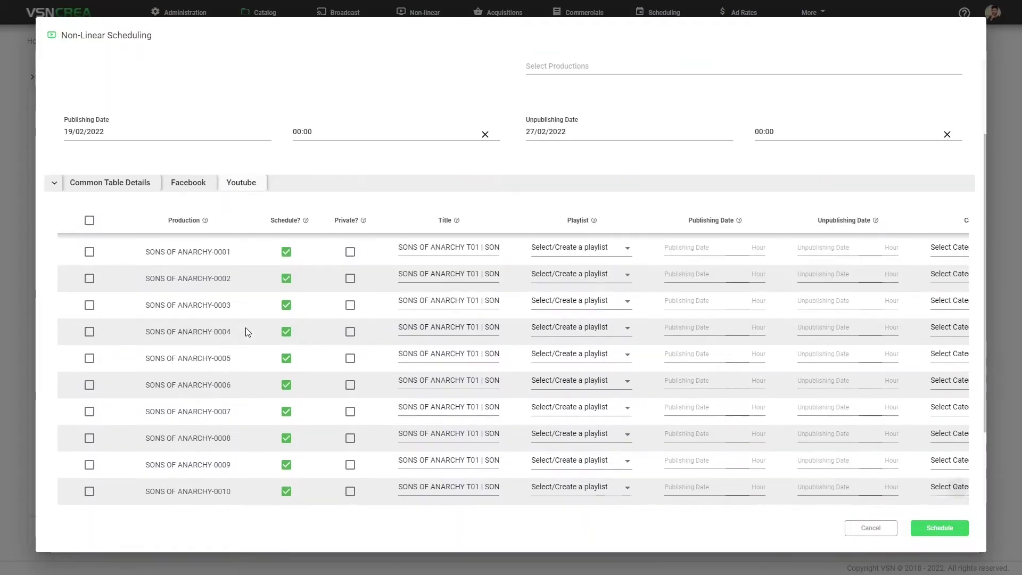
left_click_drag(342, 463, 708, 469)
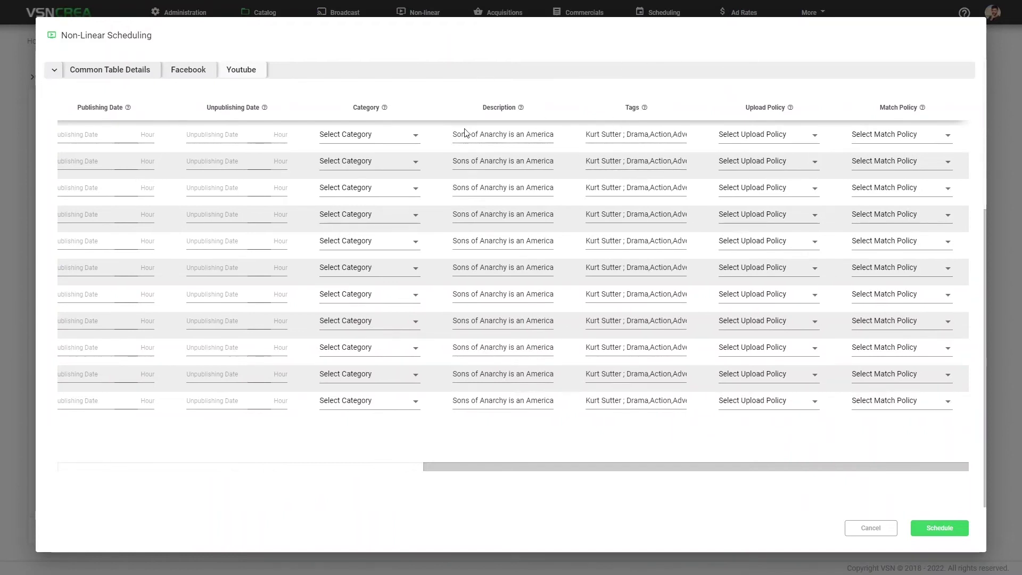
left_click(418, 131)
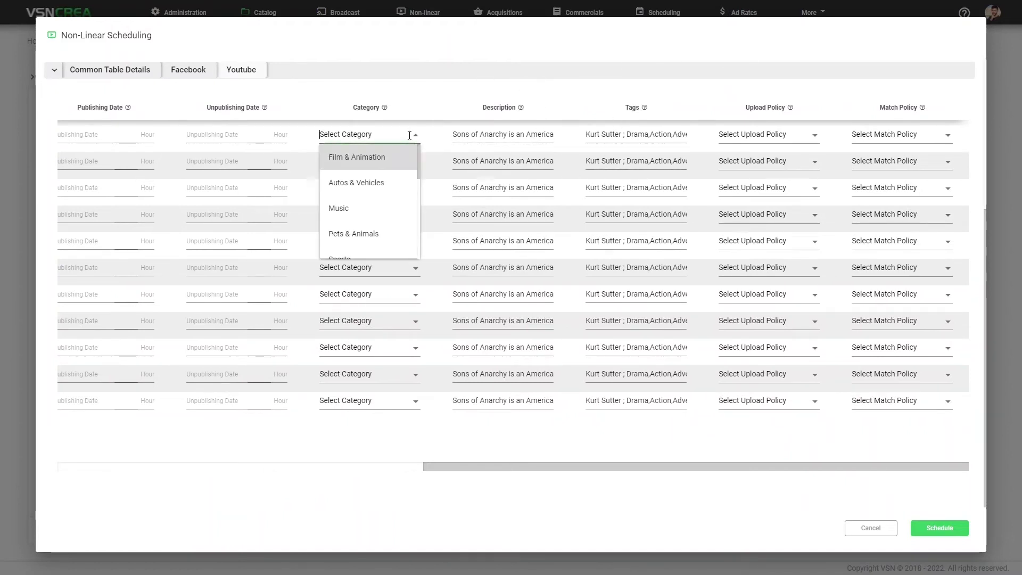
left_click(365, 155)
left_click_drag(523, 474, 98, 475)
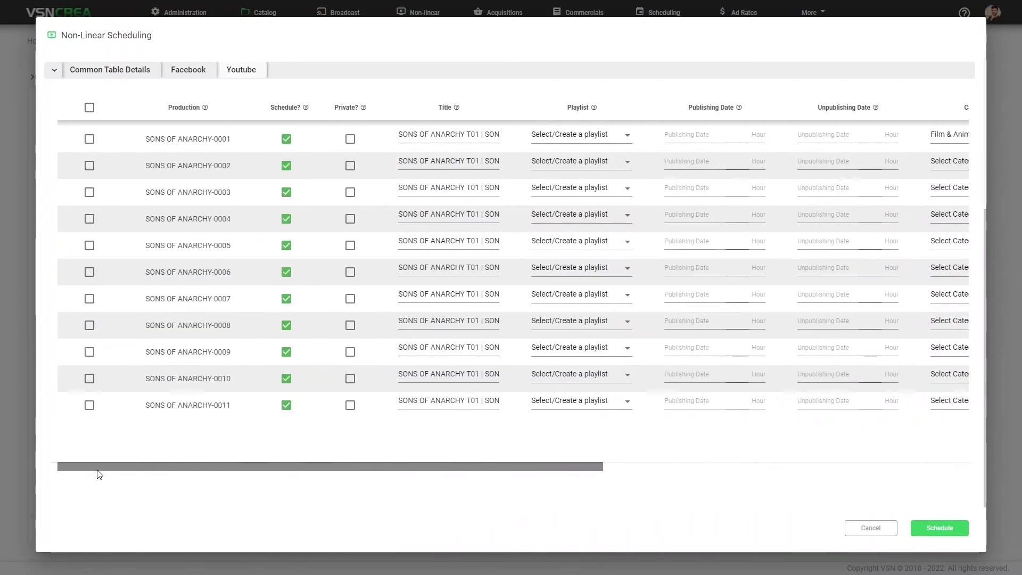
scroll(451, 169, "up", 2)
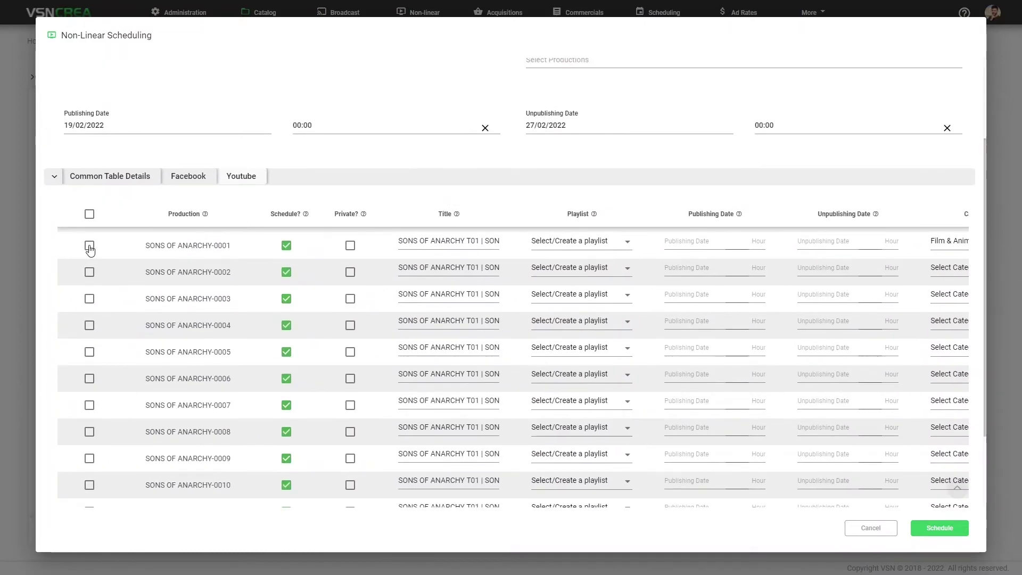
Select all 11 productions and pick the Jalan-Jalan Makan Angin (2016) playlist in bulk edit.
left_click(89, 246)
left_click(89, 272)
left_click(90, 299)
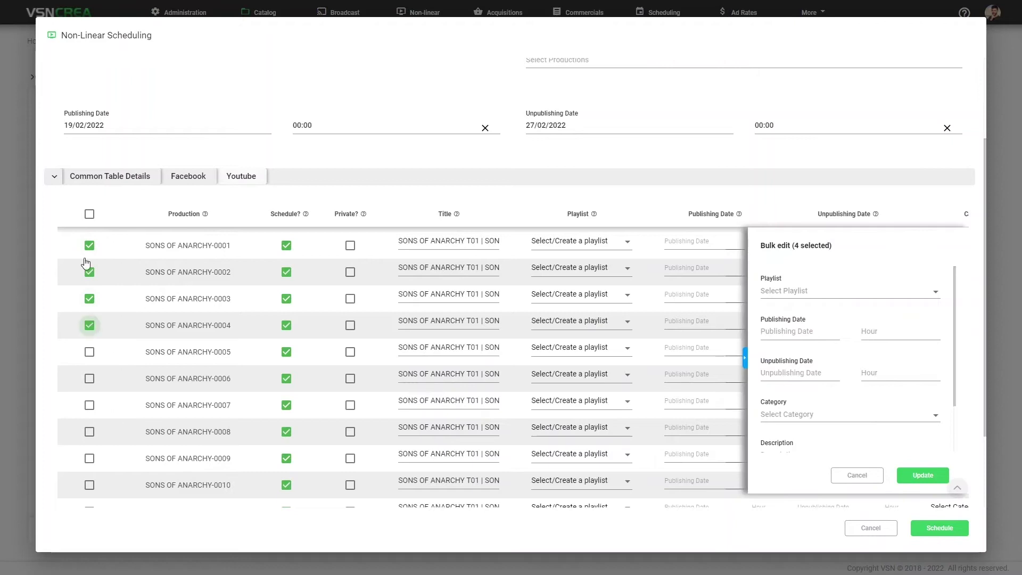
left_click(88, 213)
left_click(812, 291)
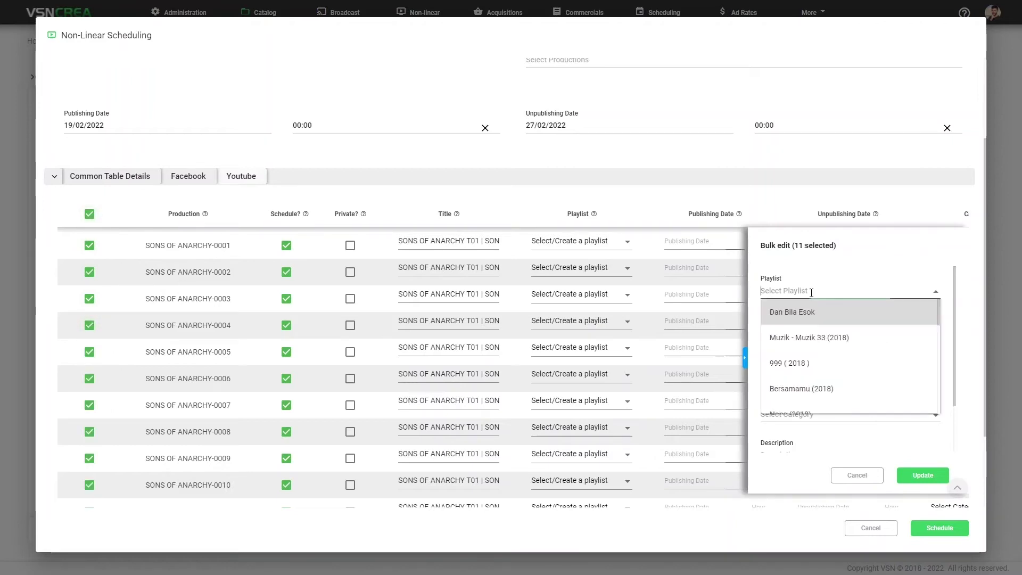
scroll(814, 331, "down", 3)
left_click(812, 358)
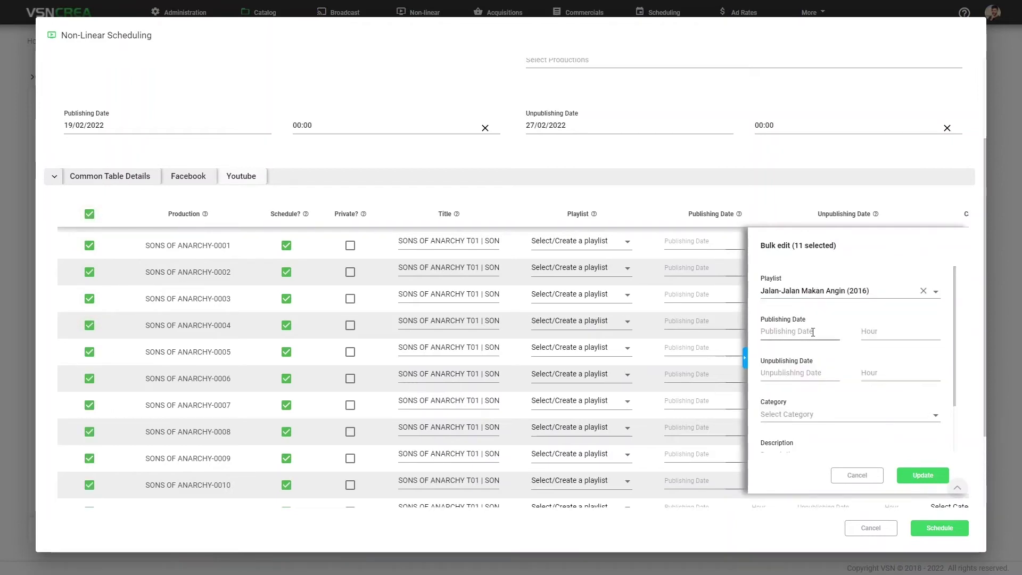
Set the bulk category to Film & Animation, apply it, and submit the schedule.
scroll(813, 331, "down", 2)
left_click(766, 354)
left_click(791, 382)
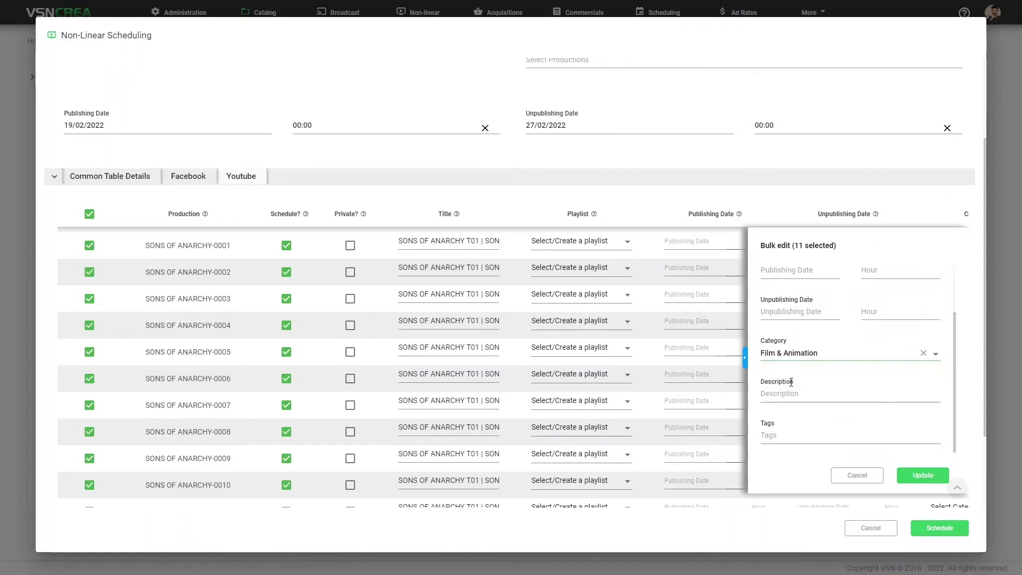
scroll(796, 373, "down", 2)
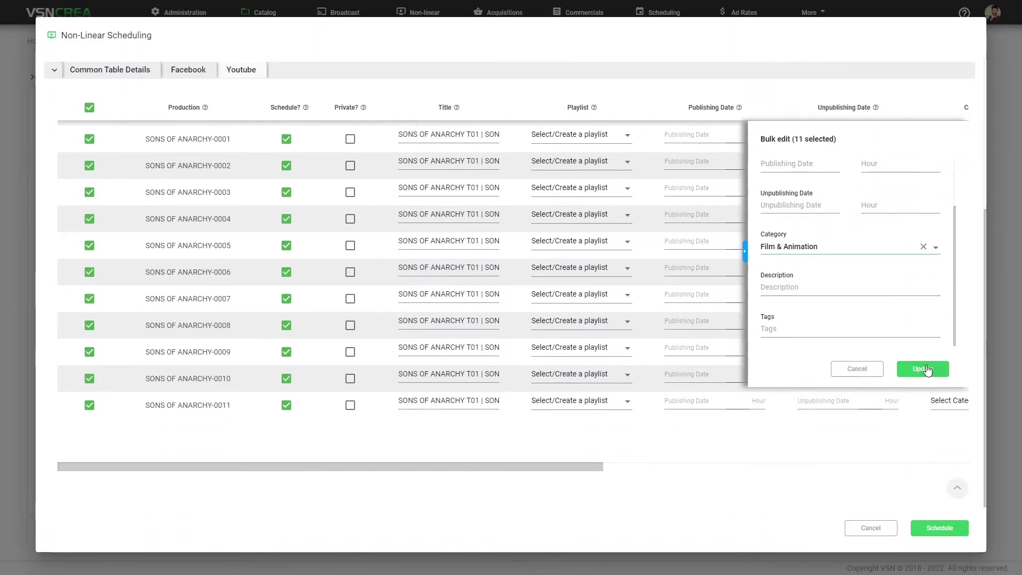
left_click(924, 369)
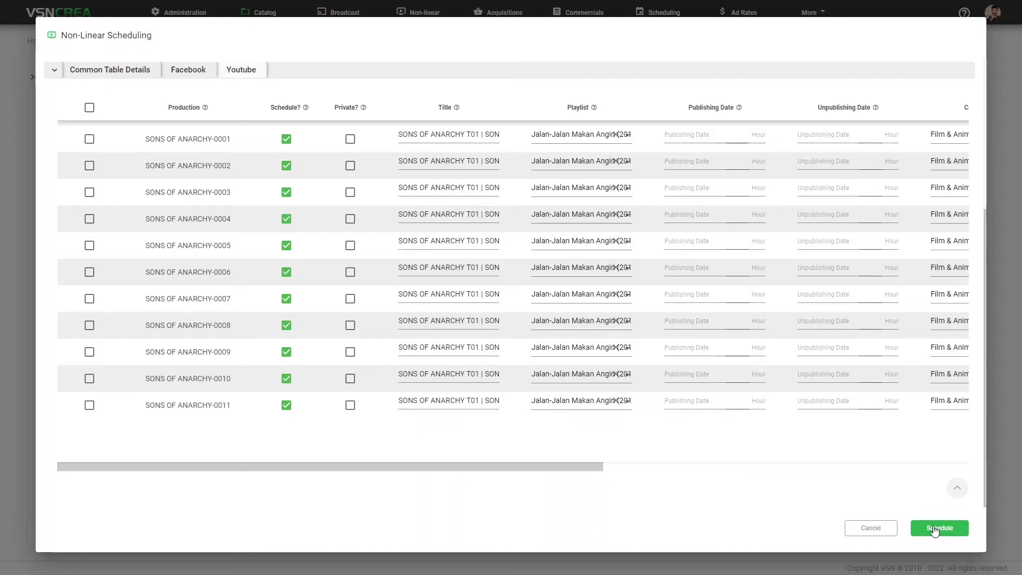
left_click(913, 529)
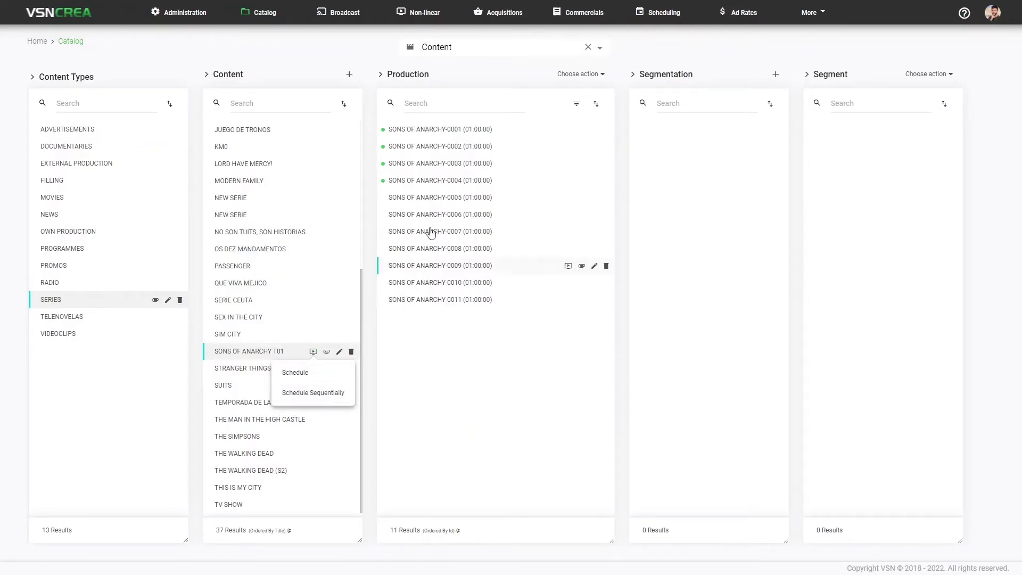
Start a sequential schedule on Youtube and Facebook and add Bates Motel to its content.
left_click(319, 397)
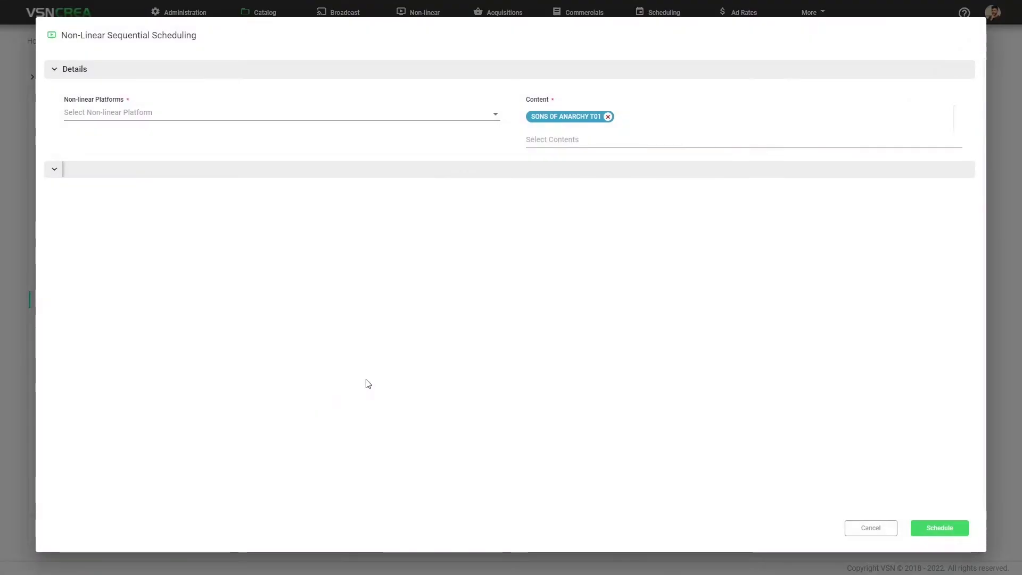
left_click(170, 111)
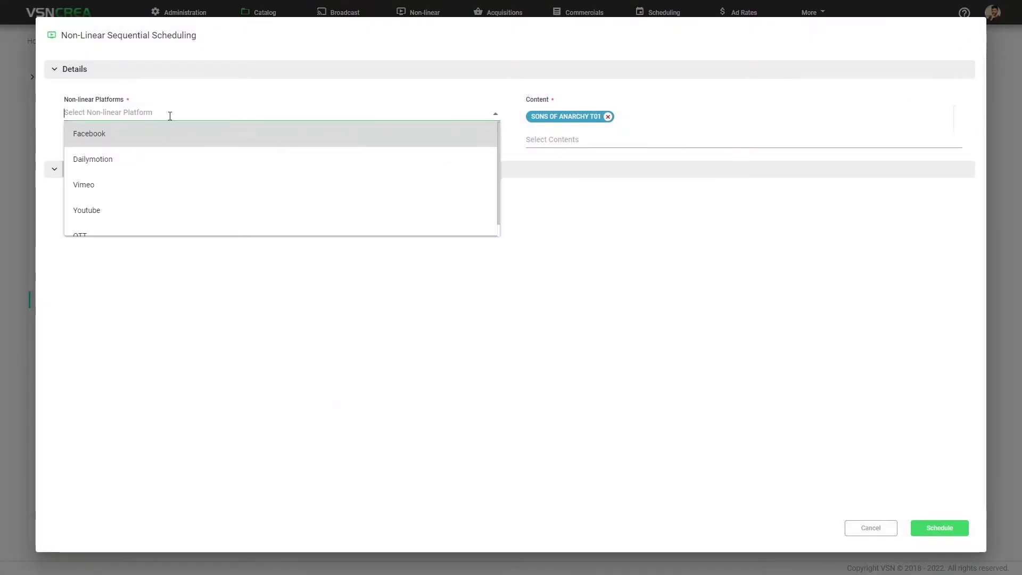
left_click(95, 212)
left_click(126, 138)
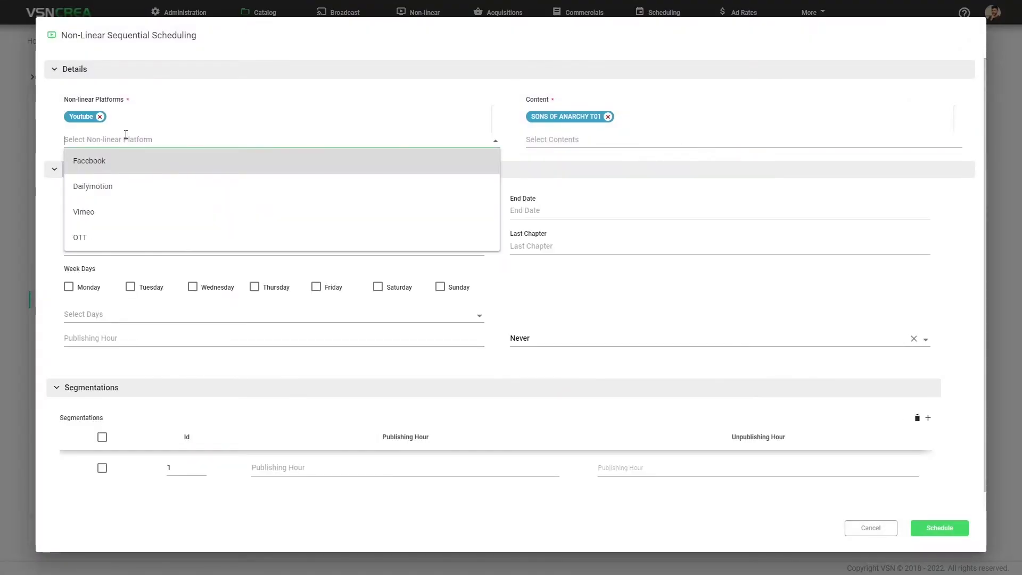
left_click(121, 163)
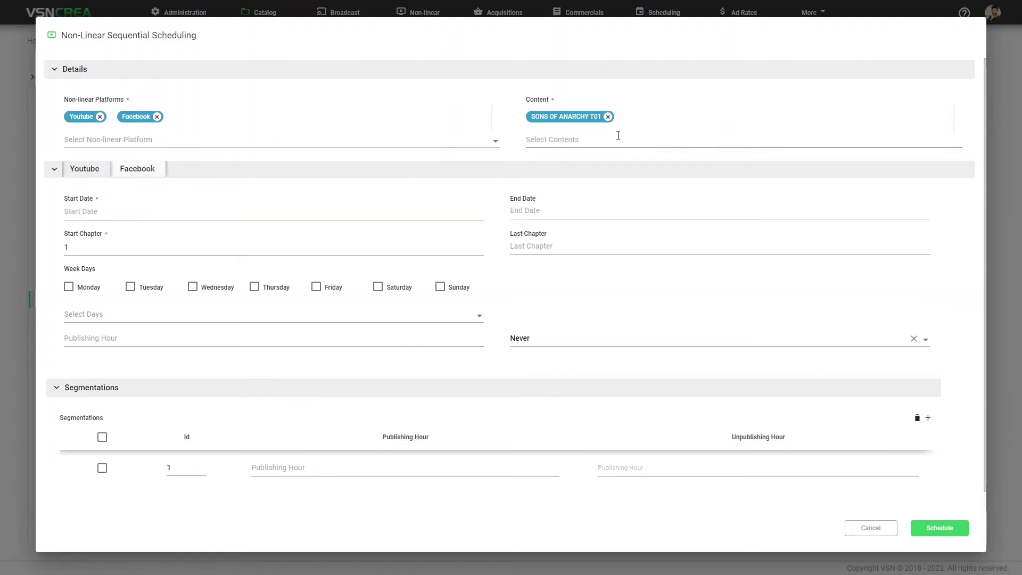
left_click(590, 137)
left_click(297, 314)
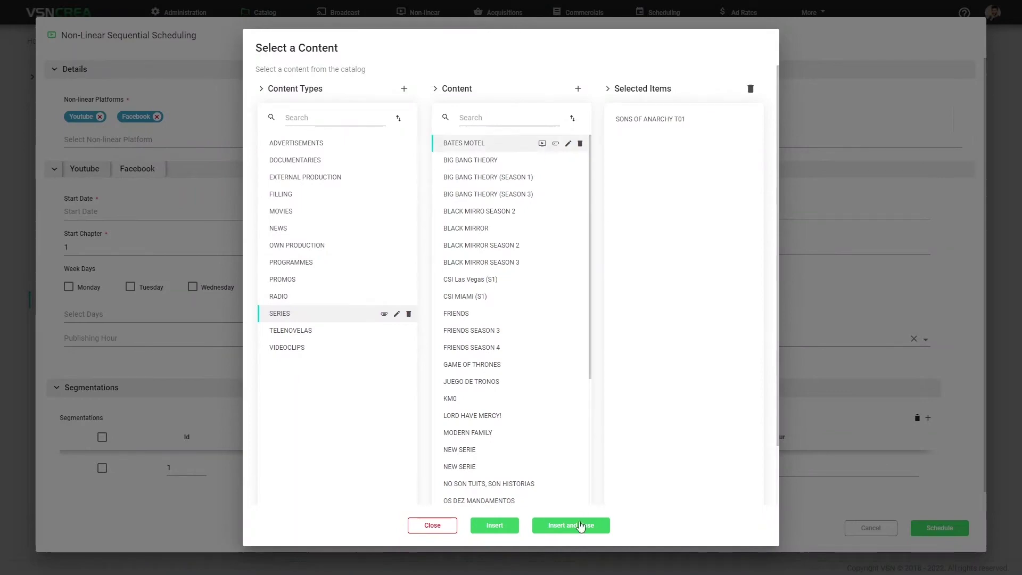
left_click(581, 526)
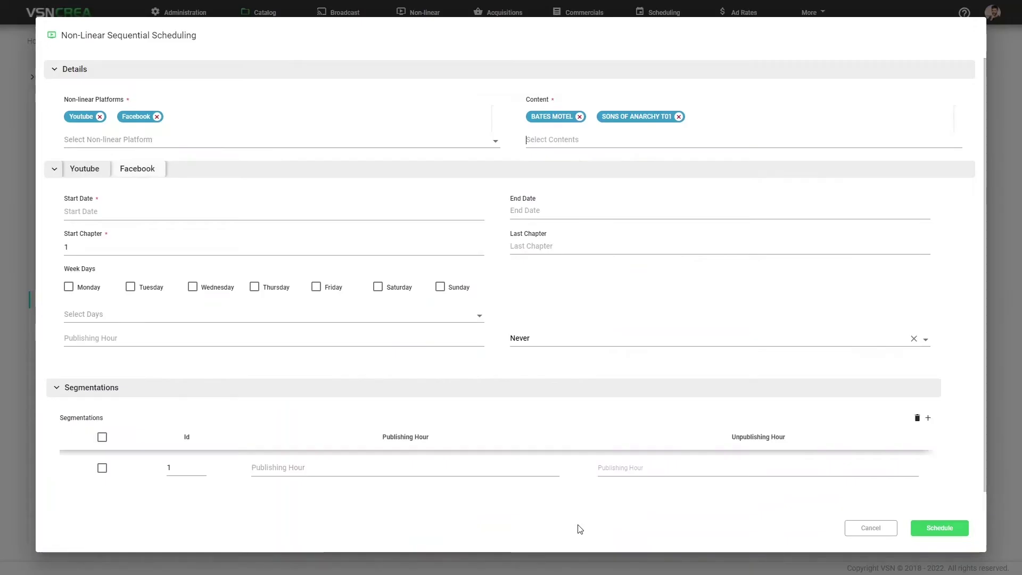
Set the sequential schedule to run from 23/02/2022 to 22/05/2022.
left_click(98, 213)
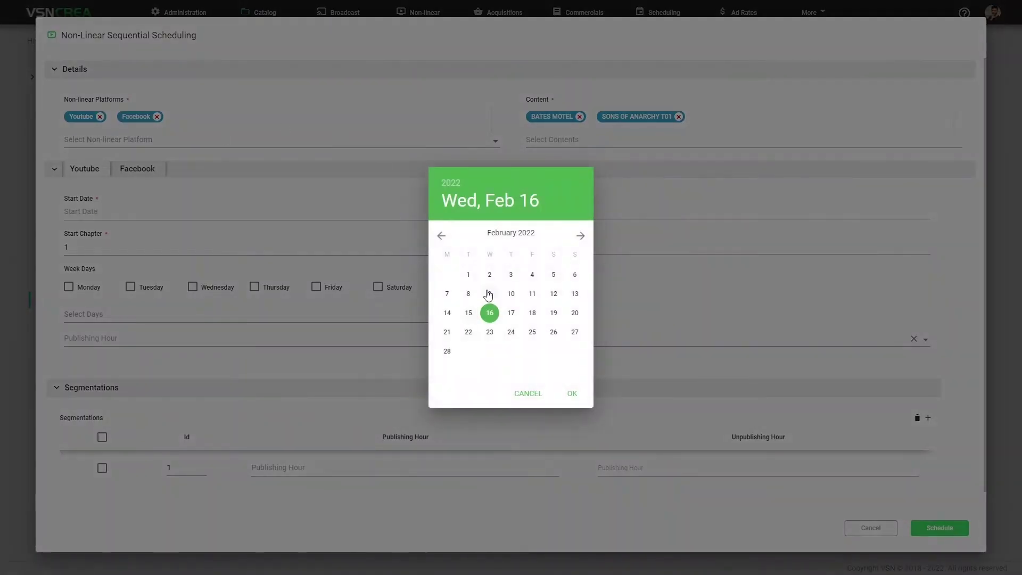
left_click(489, 332)
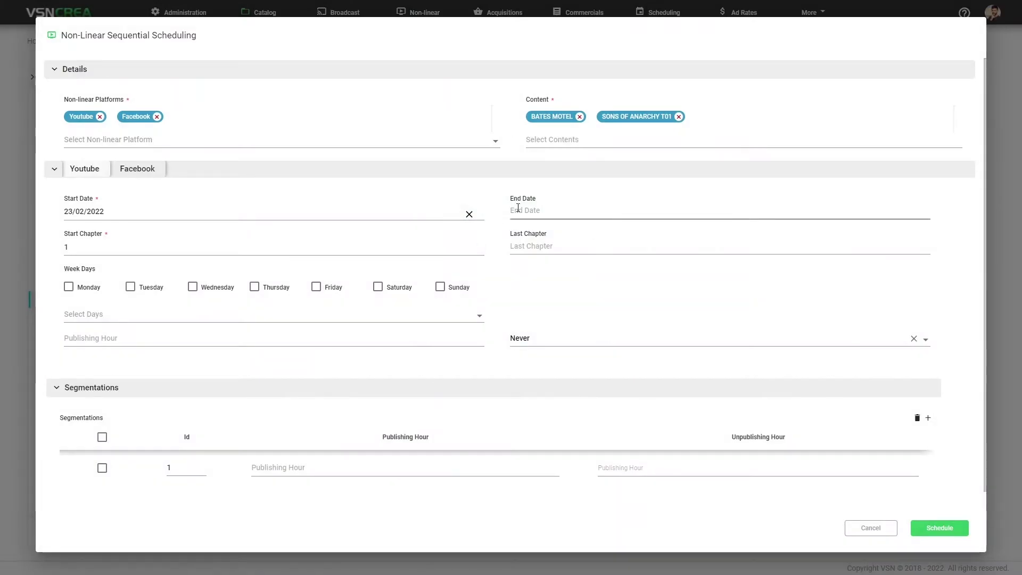
left_click(576, 211)
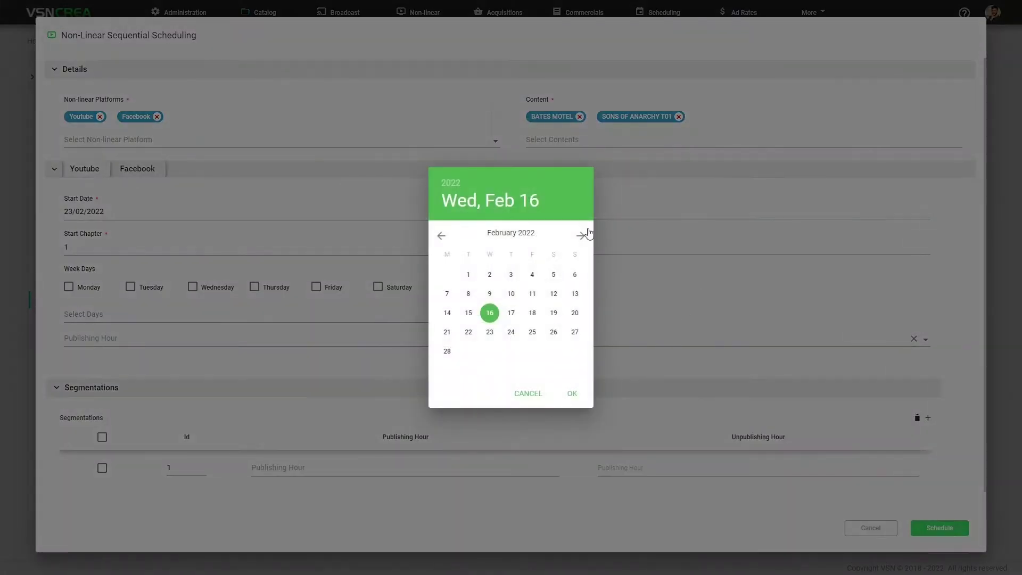
left_click(581, 237)
left_click(580, 235)
left_click(581, 236)
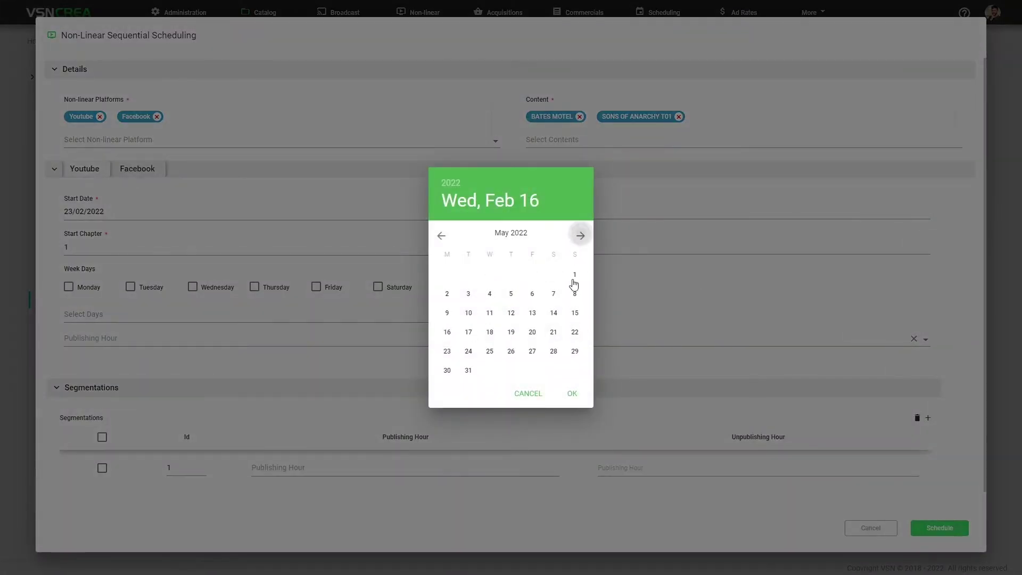
left_click(575, 332)
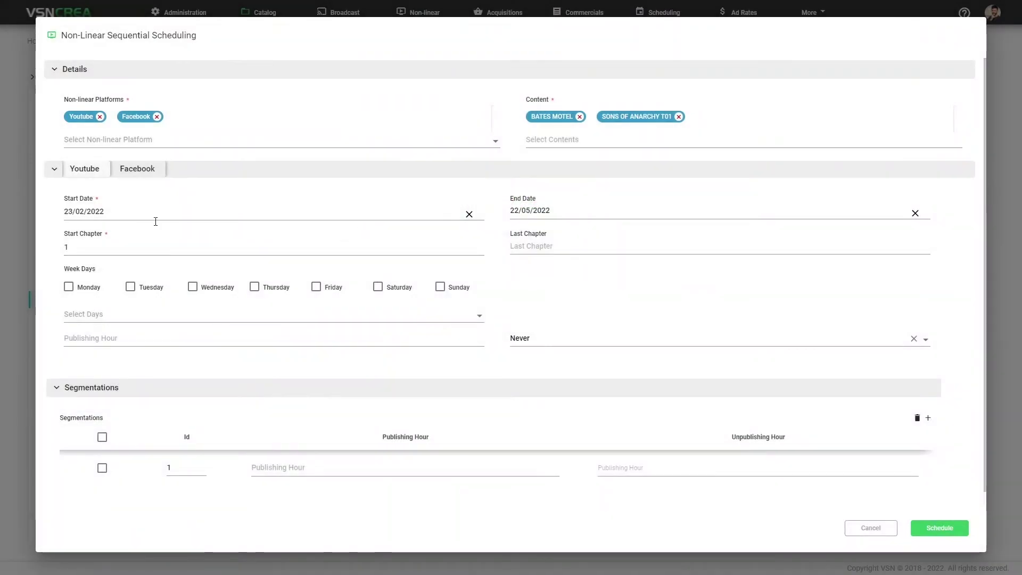
left_click(132, 241)
left_click(558, 246)
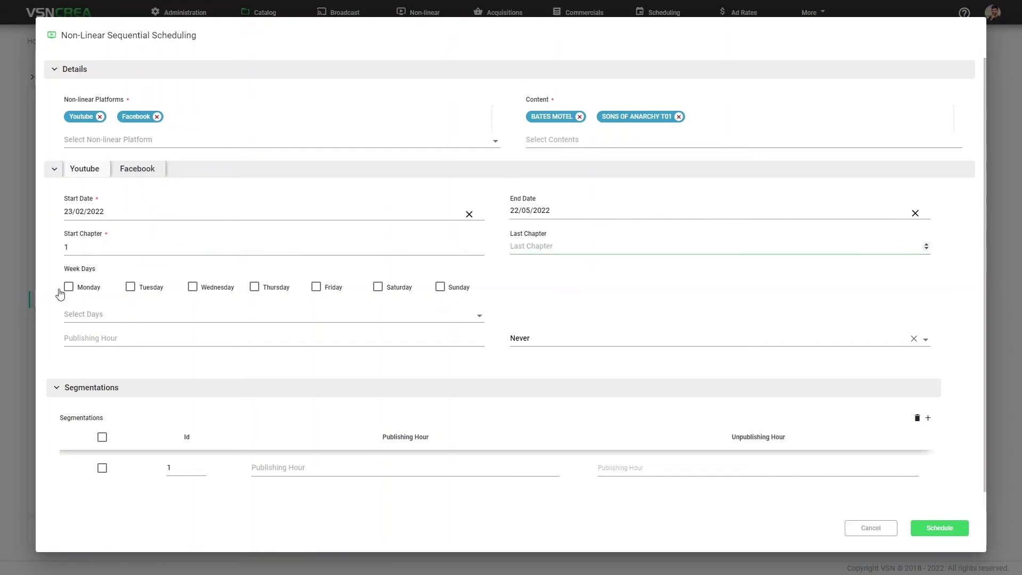
Publish on Thursdays at 19:30, repeat Never, with the segmentation hour at 23:30.
left_click(255, 290)
left_click(247, 314)
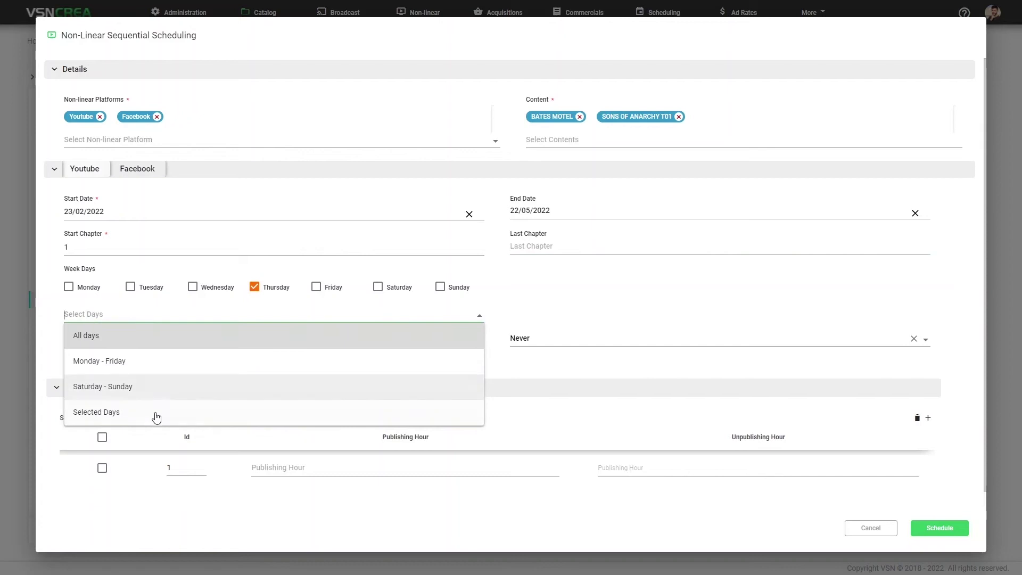
left_click(568, 313)
left_click(167, 340)
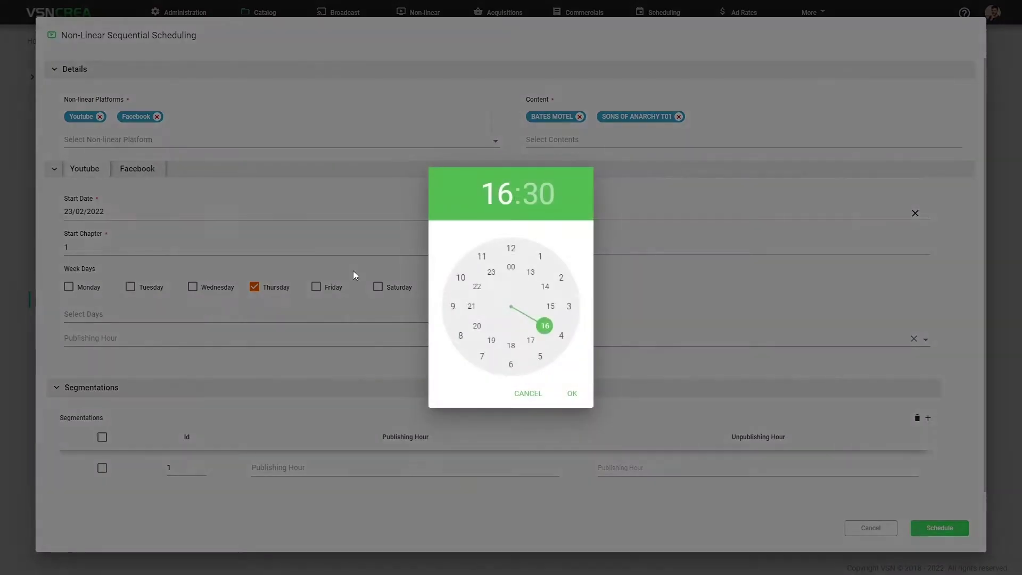
left_click(493, 343)
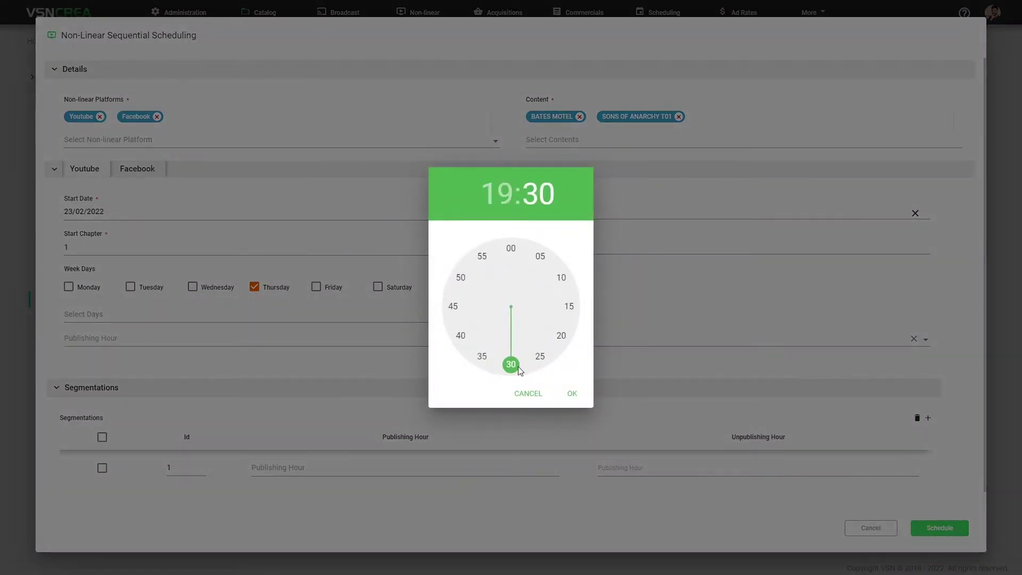
left_click(571, 393)
left_click(560, 338)
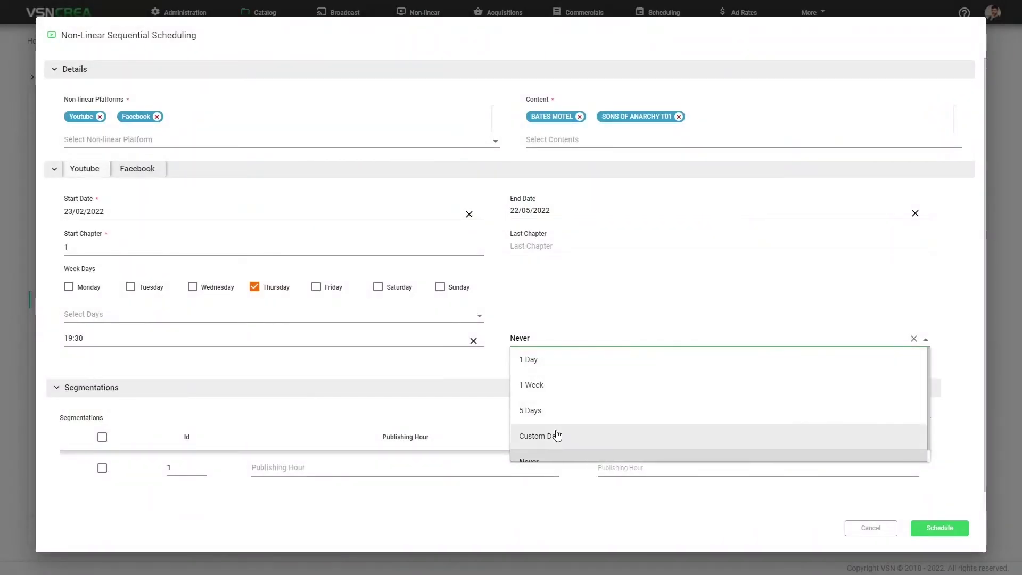
left_click(544, 447)
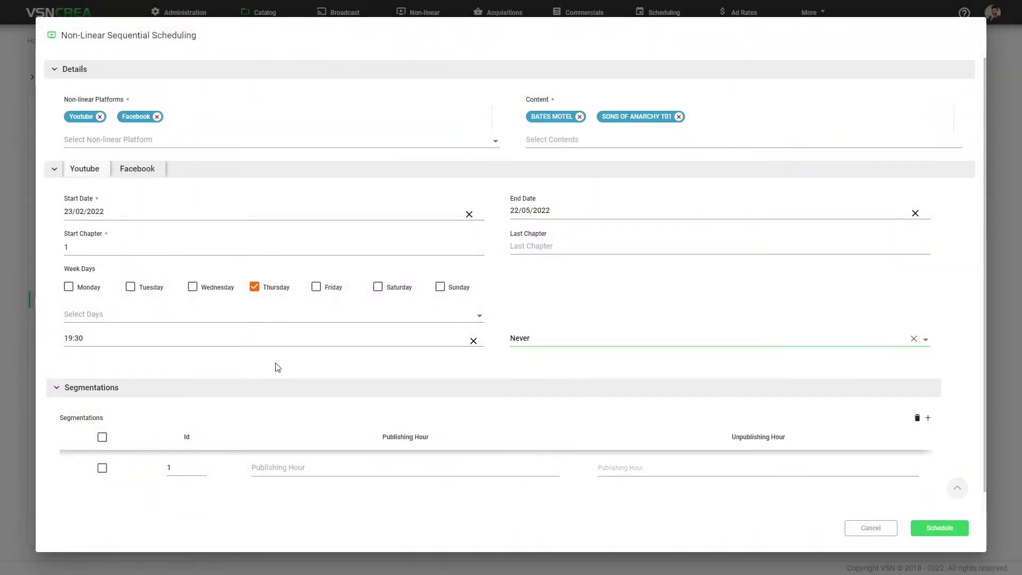
left_click(292, 468)
left_click_drag(545, 331, 492, 278)
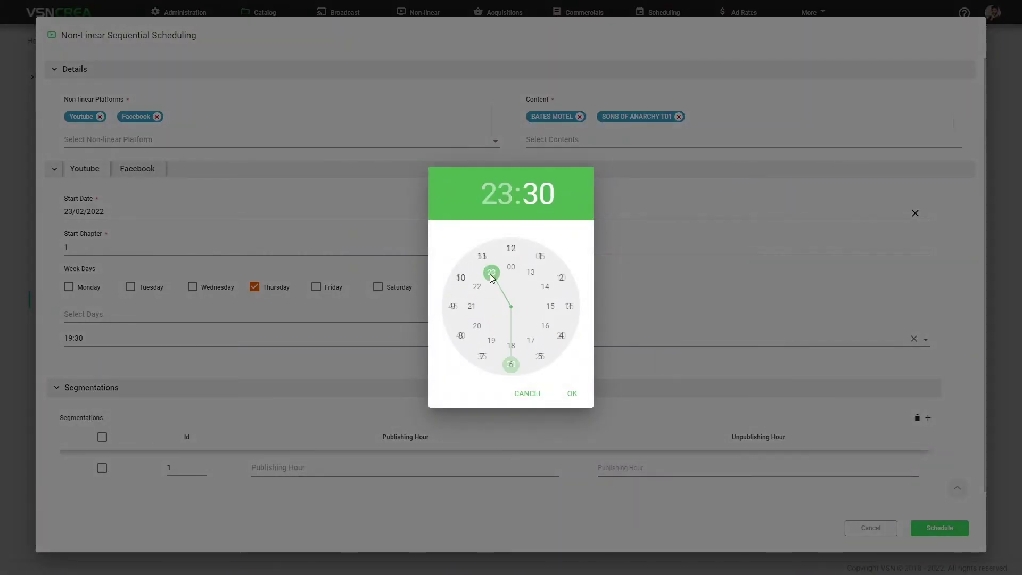
left_click(571, 393)
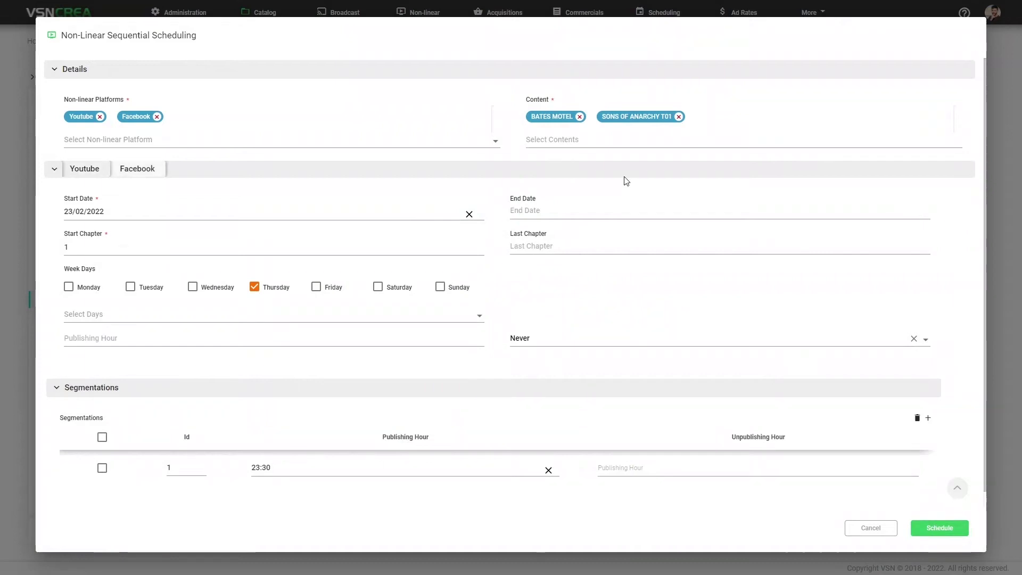
Close the scheduling form and show the February 2022 broadcast calendar for the MyChannel-Main subchannel.
left_click(874, 528)
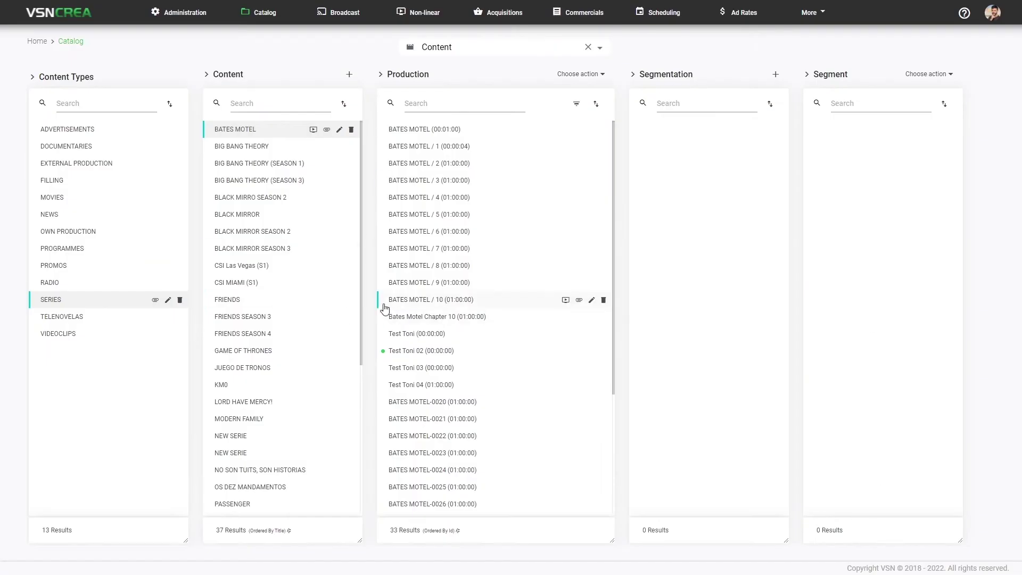
left_click(335, 16)
left_click(483, 48)
scroll(484, 94, "down", 2)
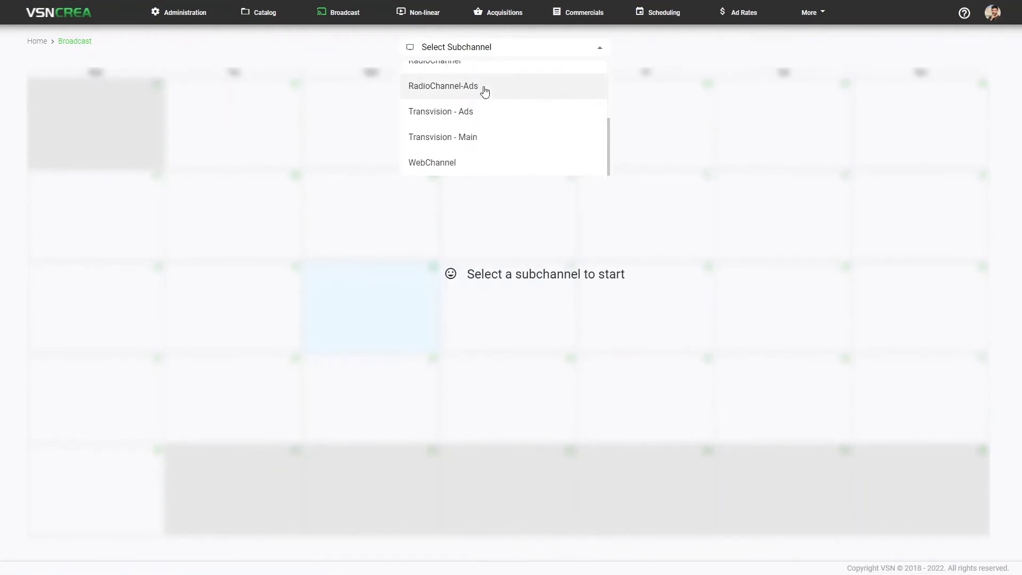
scroll(477, 116, "up", 1)
left_click(476, 94)
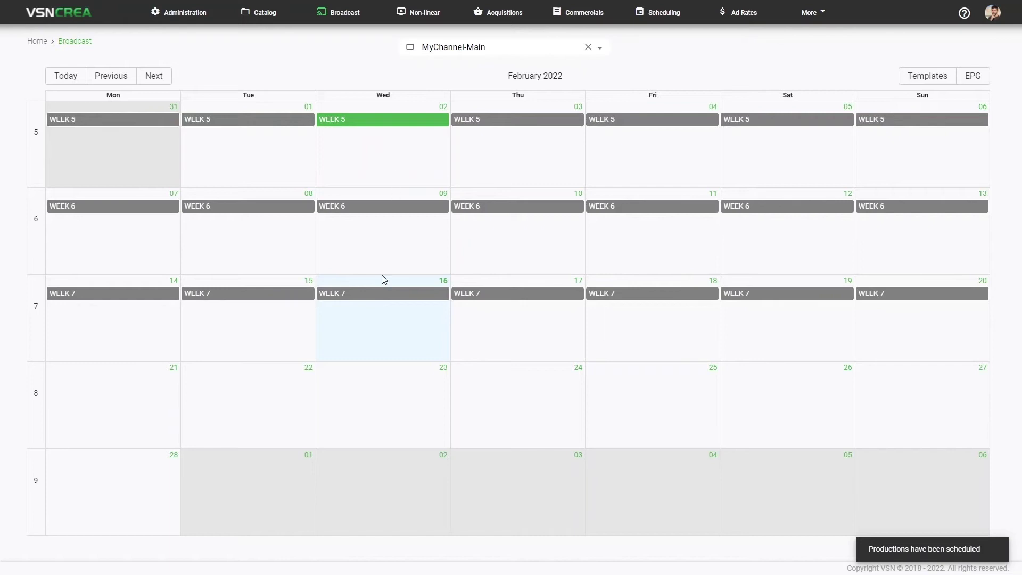
left_click(367, 295)
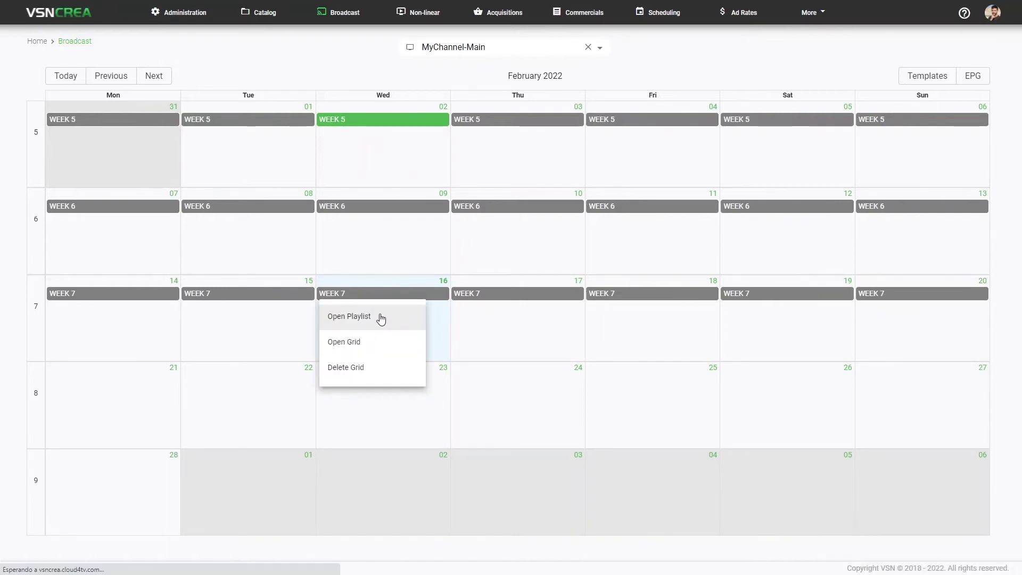
Open the Wednesday 16 playlist and start editing the MODERN FAMILY / 1 morning series entry.
left_click(380, 319)
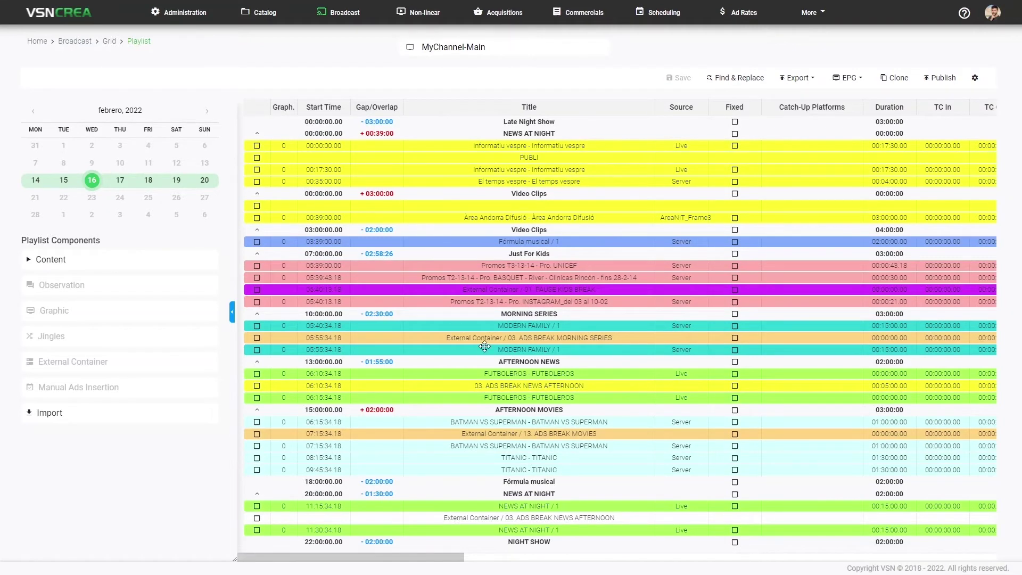
left_click(537, 315)
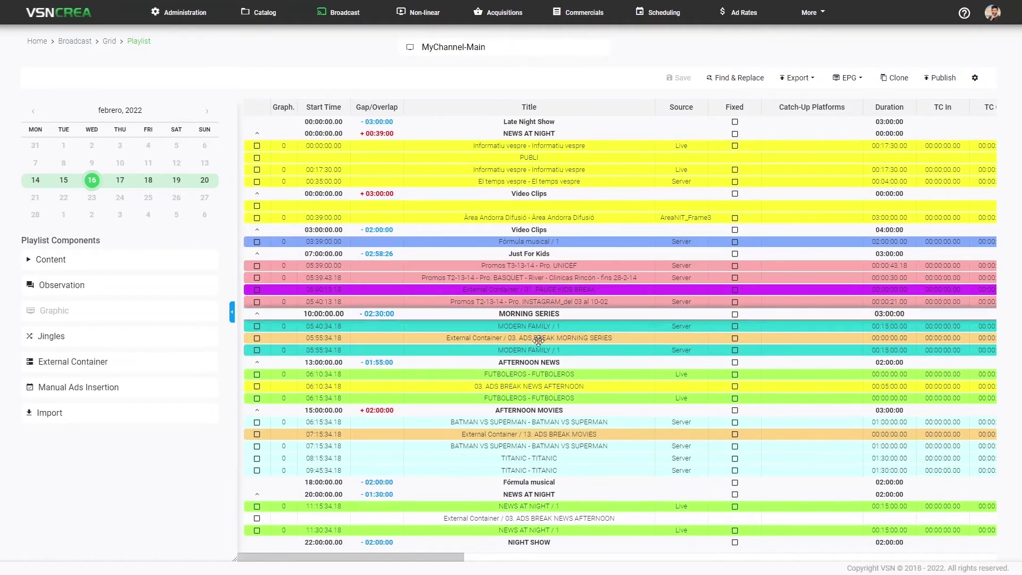
left_click(566, 324)
left_click(832, 334)
Add Dailymotion, Youtube and OTT as catch-up platforms and save the playlist.
left_click(856, 330)
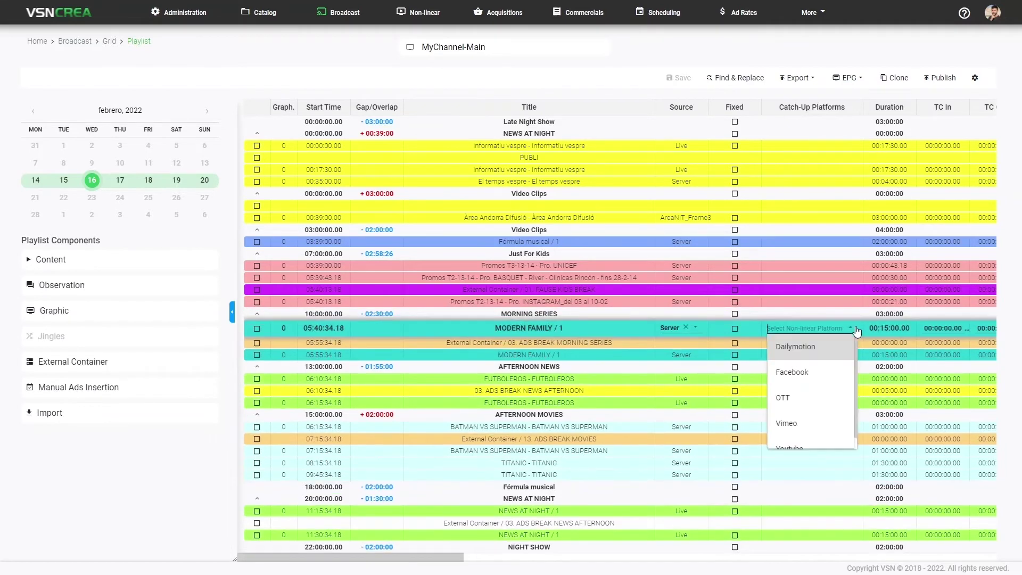
left_click(811, 356)
left_click(846, 347)
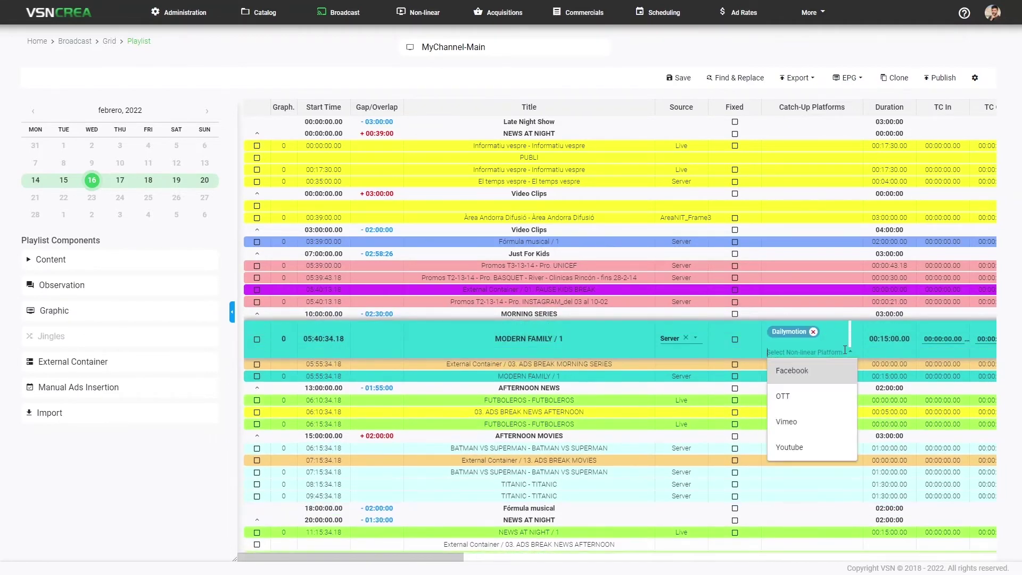
left_click(790, 447)
left_click(804, 373)
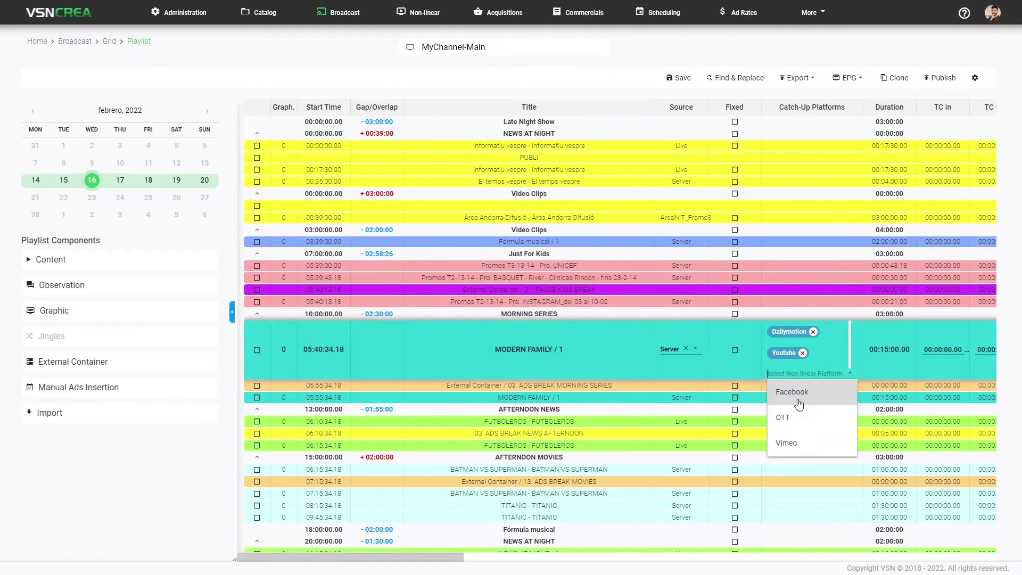
left_click(795, 408)
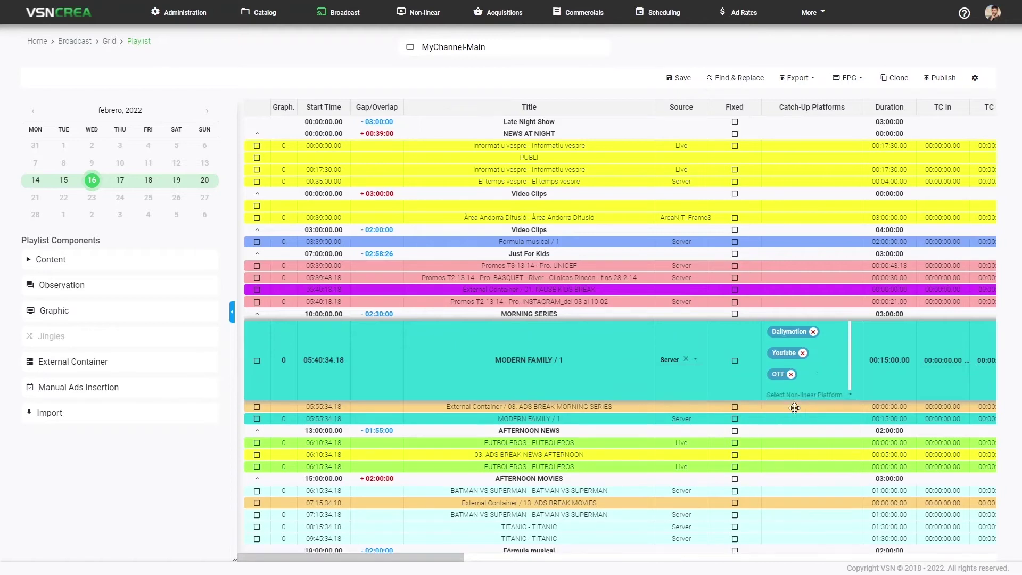
left_click(674, 79)
left_click(482, 297)
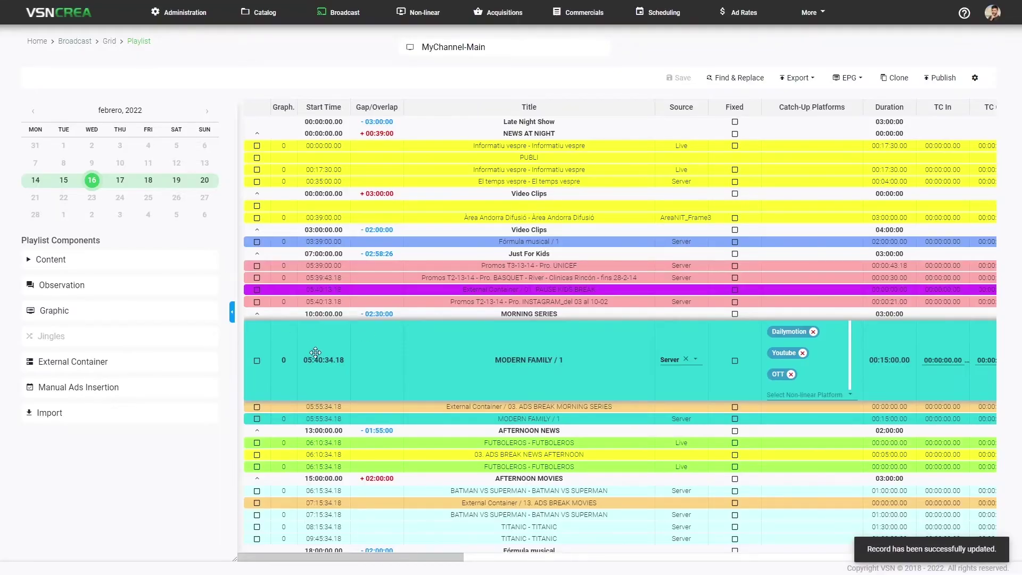
Open the Non-linear calendar and browse to April 2022, checking the BATES MOTEL / 2 and / 5 events.
left_click(424, 15)
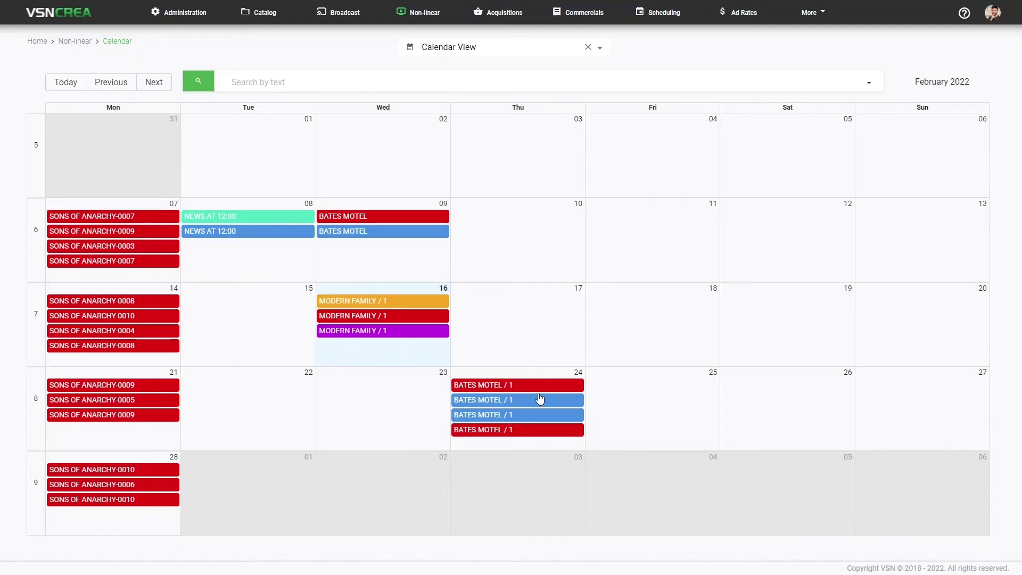
left_click(155, 82)
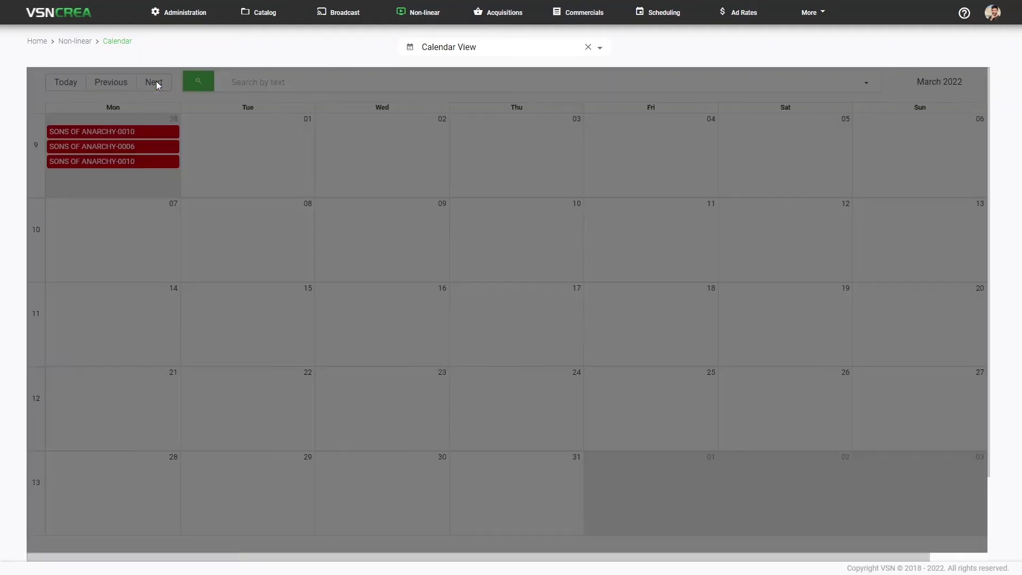
left_click(504, 133)
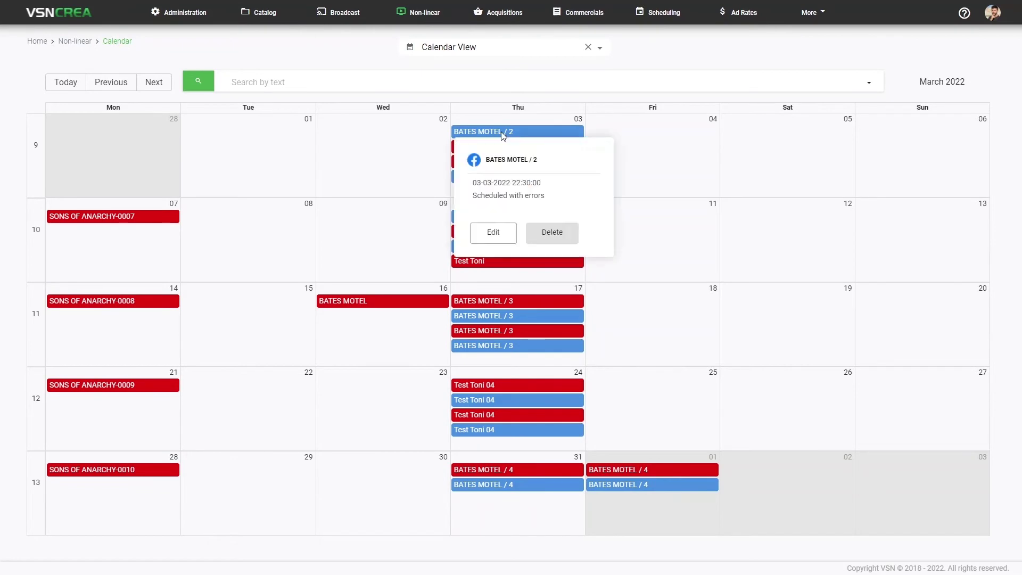
left_click(155, 85)
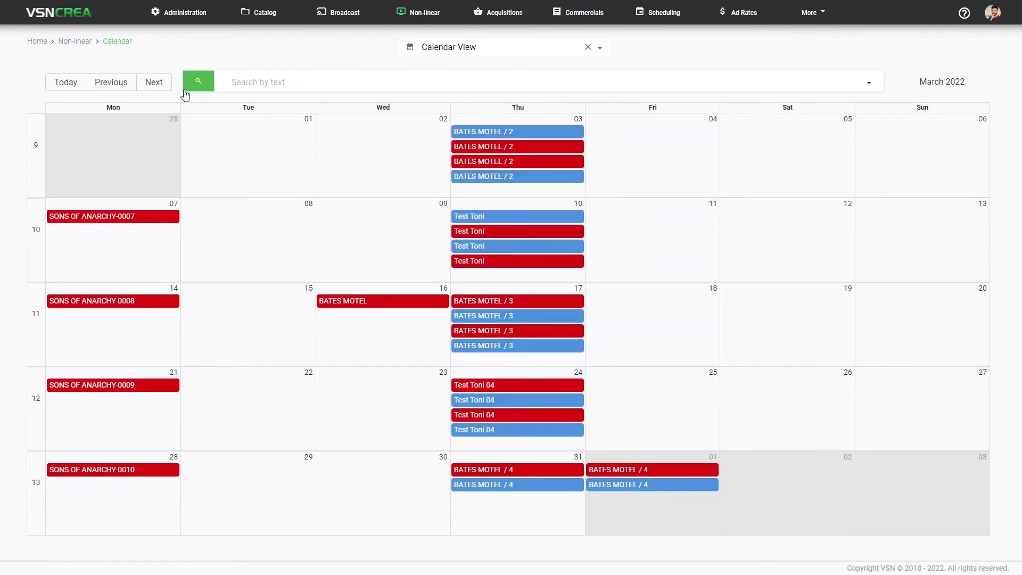
left_click(154, 83)
left_click(524, 219)
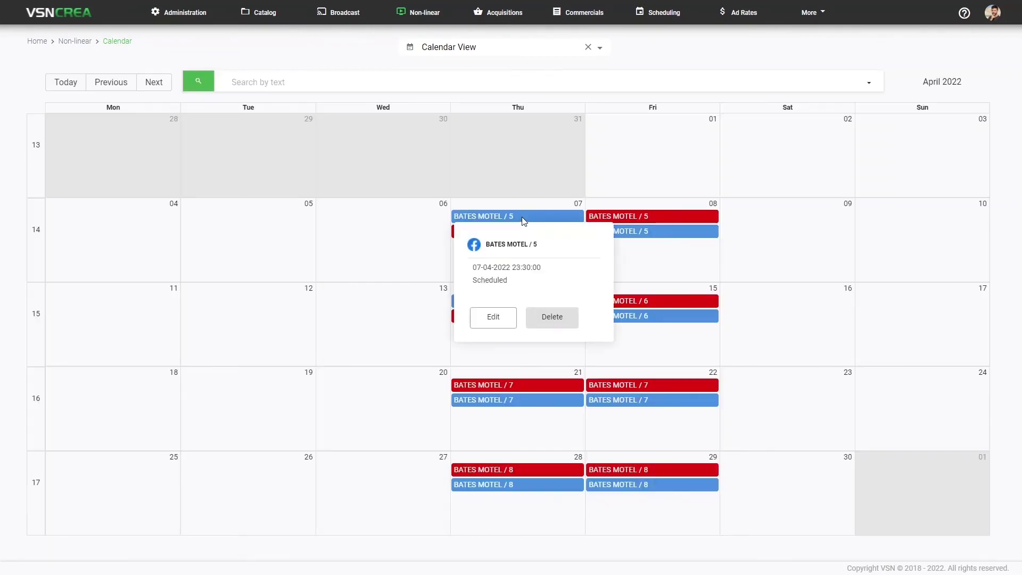
left_click(862, 79)
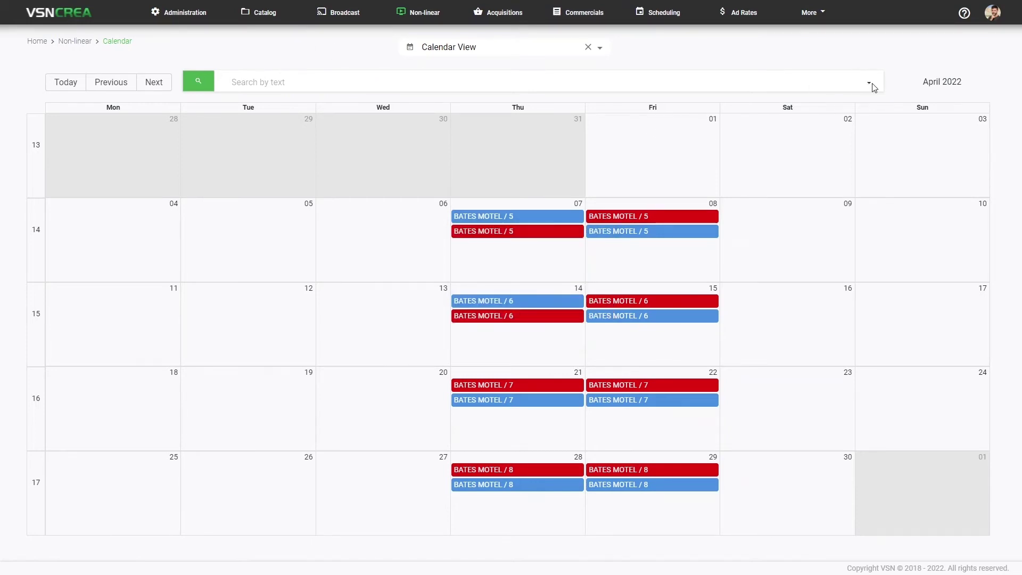
In the advanced search filters, set the non-linear platform to Youtube.
left_click(869, 84)
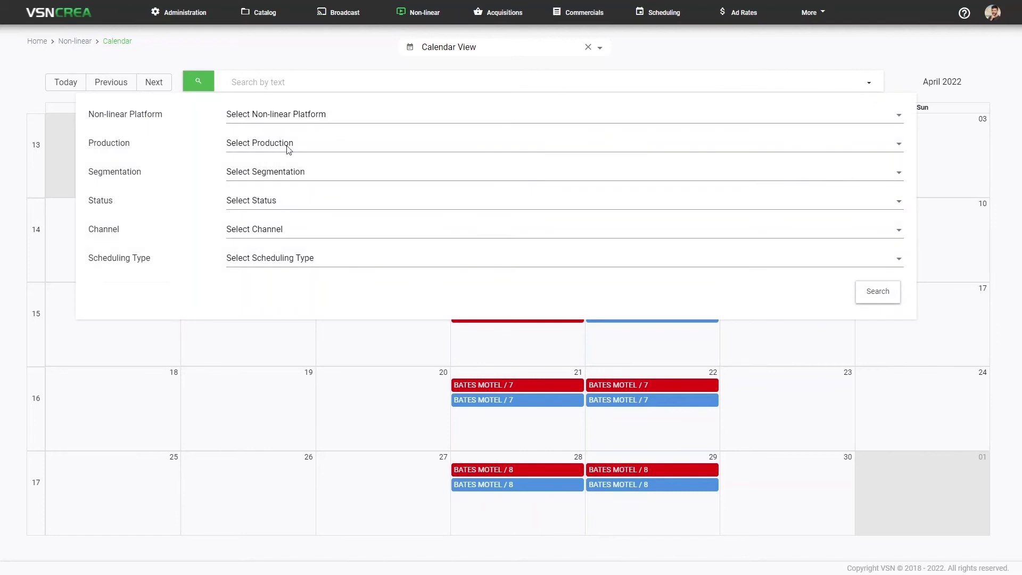
left_click(287, 114)
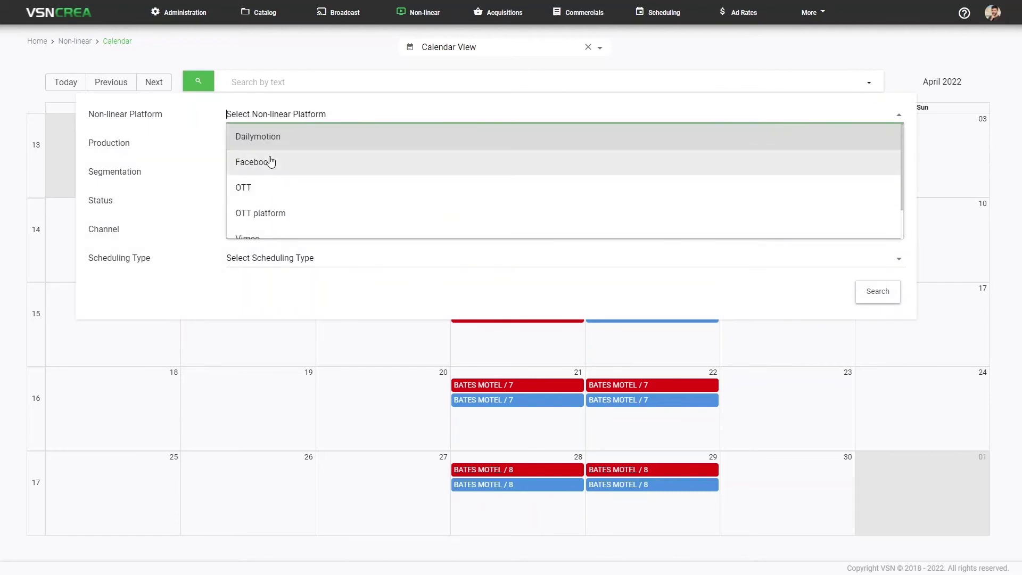
scroll(267, 212, "down", 2)
left_click(261, 226)
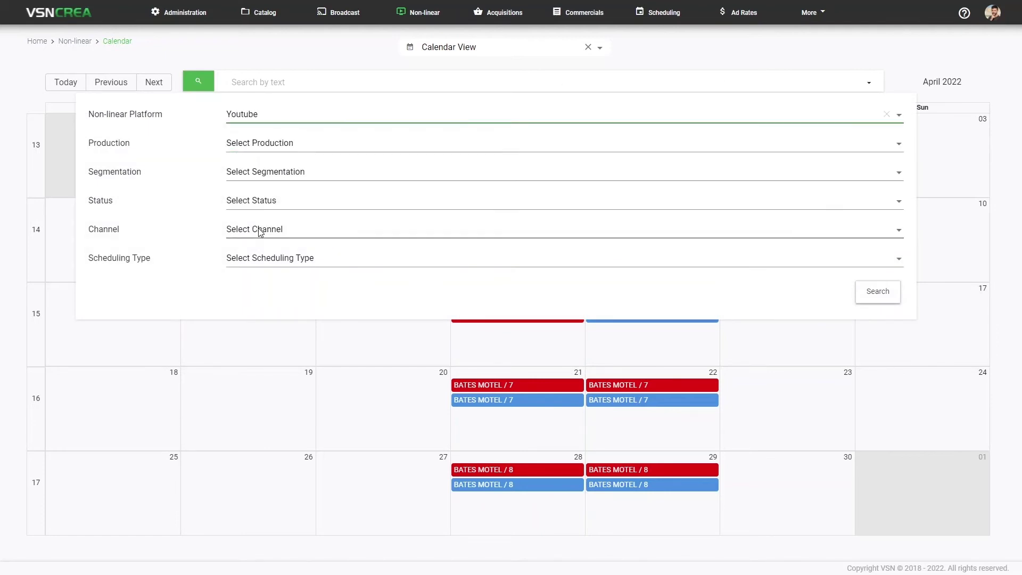
left_click(281, 143)
left_click(162, 199)
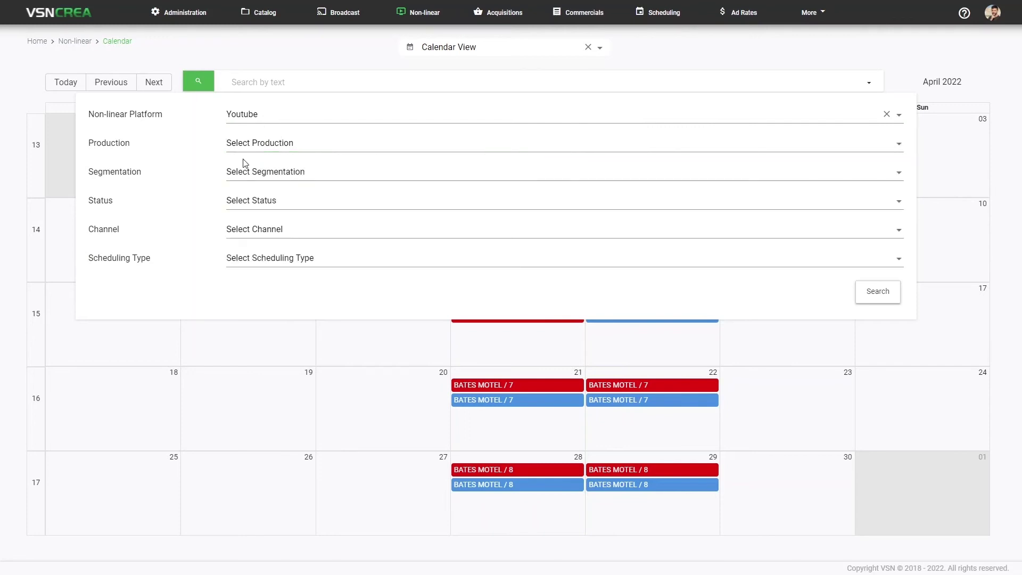
Add Published status and Sequential scheduling type, search, and go back to March 2022.
left_click(240, 201)
left_click(254, 246)
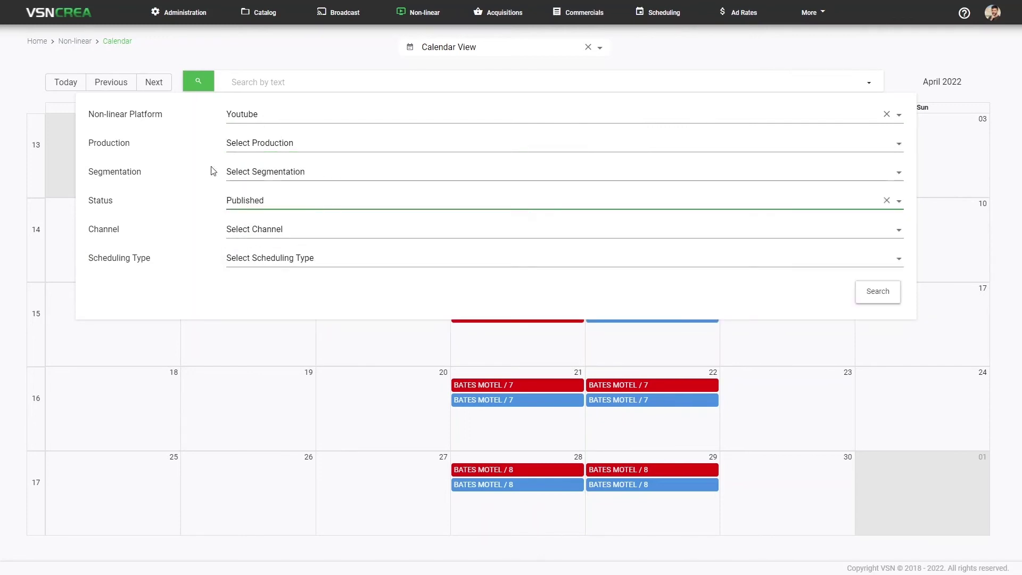
left_click(260, 229)
left_click(178, 236)
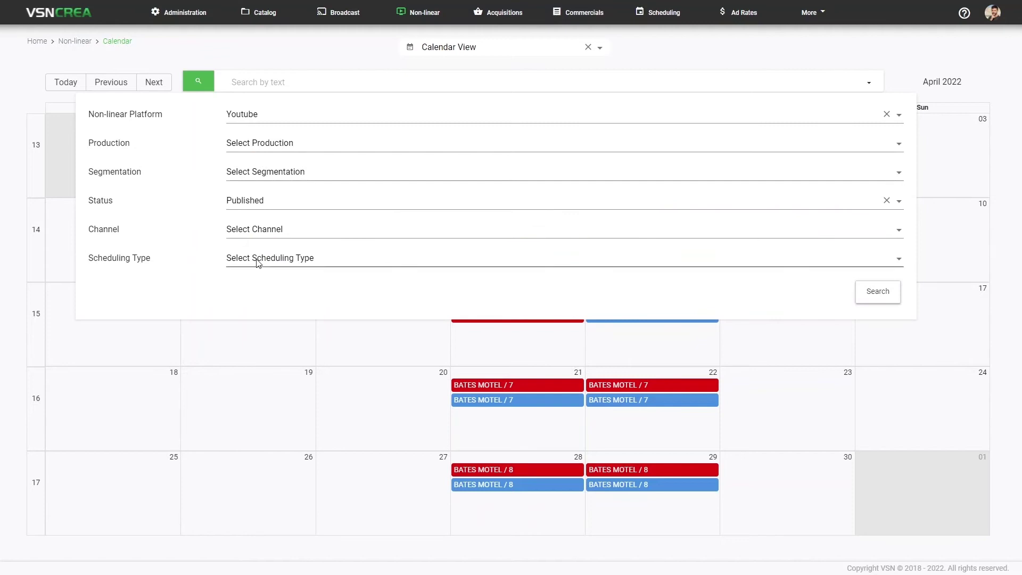
left_click(271, 264)
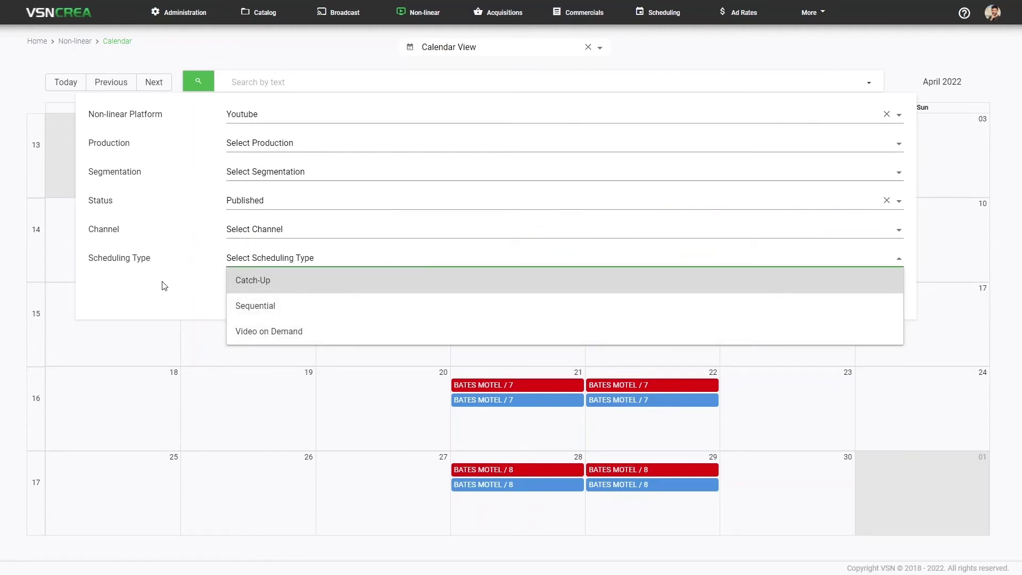
left_click(277, 304)
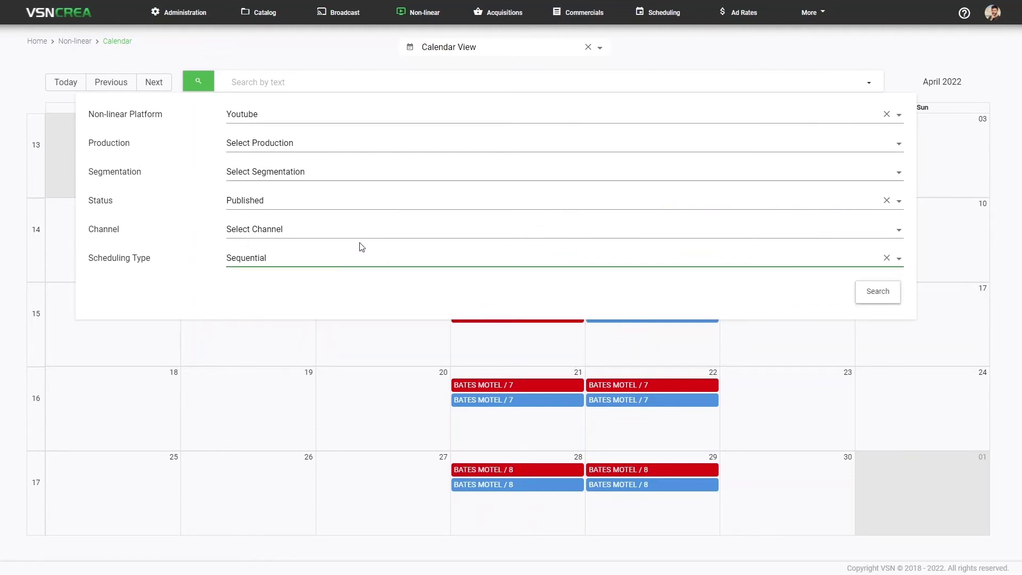
left_click(877, 292)
left_click(119, 84)
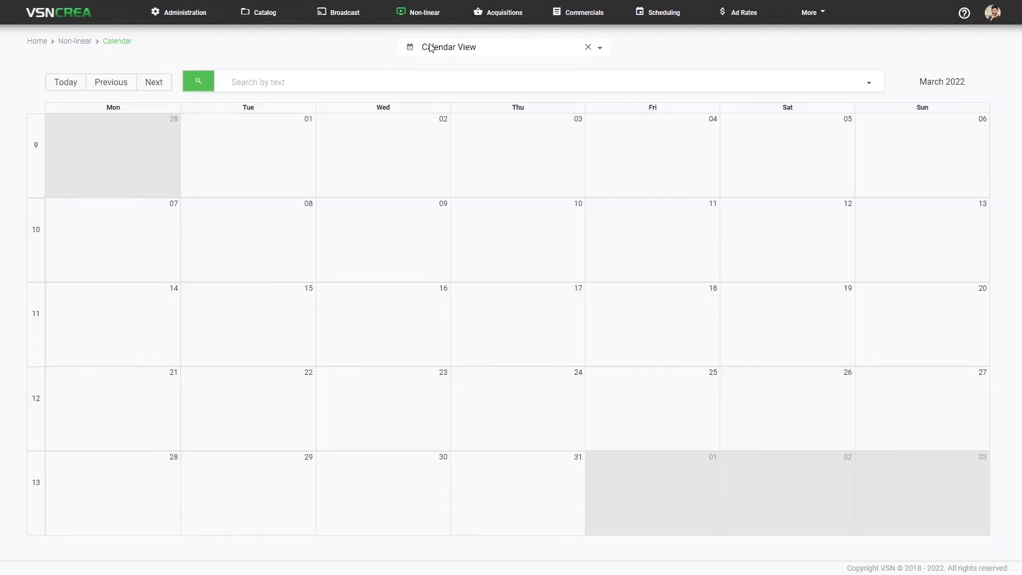
Switch to the scheduled content List View and set the platform filter to Youtube.
left_click(432, 48)
left_click(436, 97)
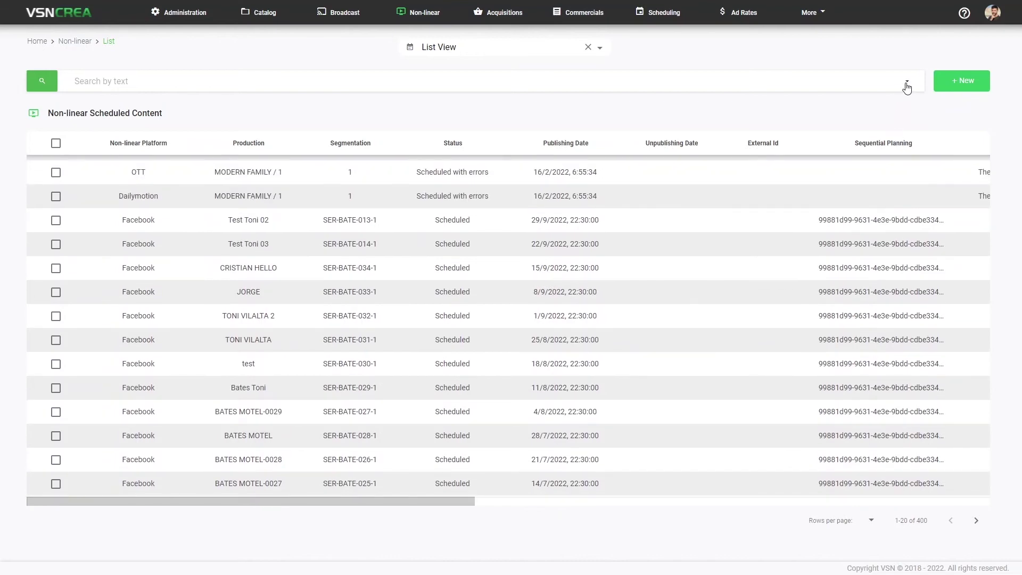
left_click(907, 86)
left_click(244, 114)
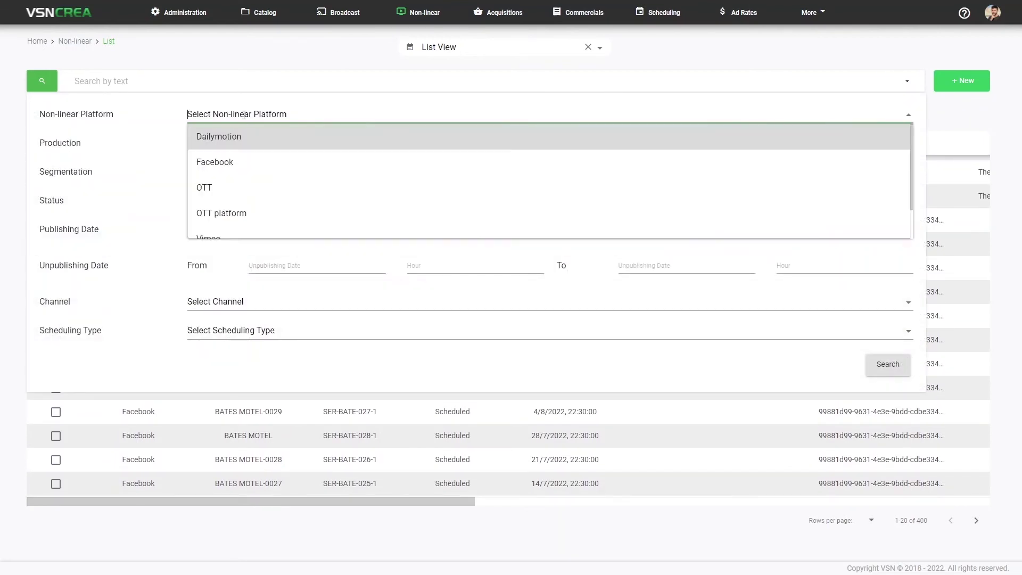
scroll(223, 192, "down", 1)
left_click(212, 225)
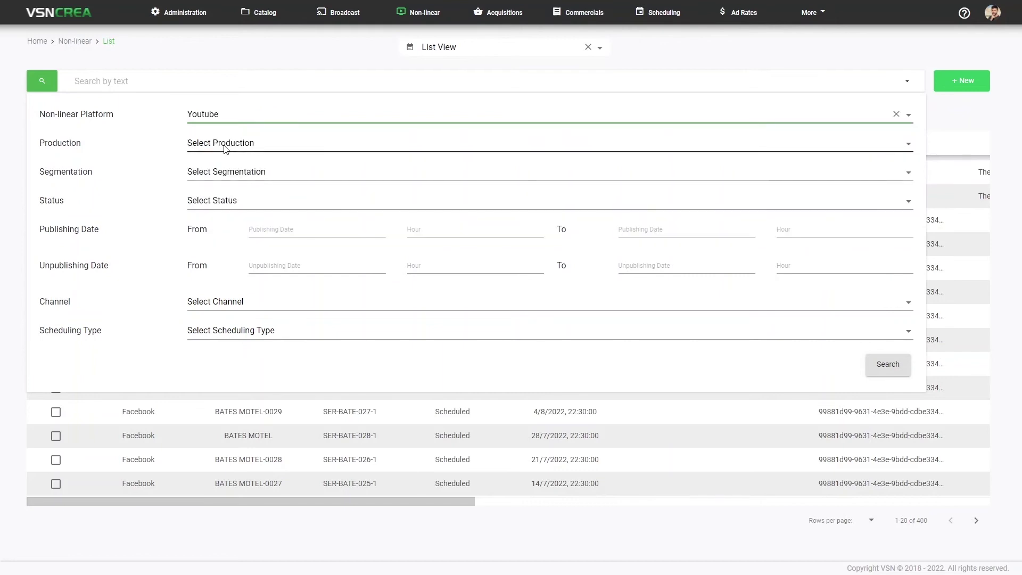
Add the Published status filter and run the search, showing 55 SONS OF ANARCHY entries.
left_click(225, 149)
left_click(99, 160)
left_click(211, 198)
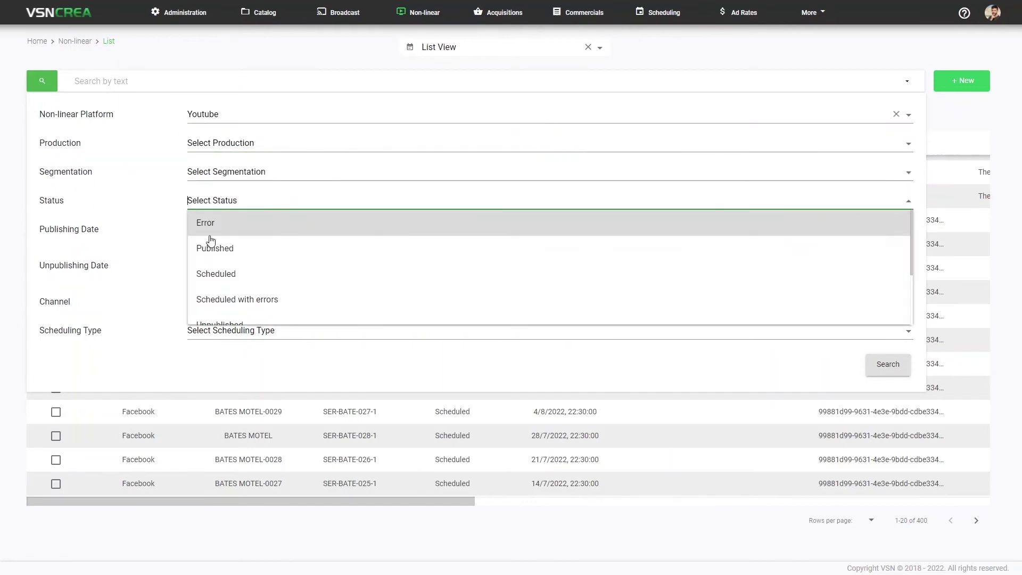
left_click(217, 249)
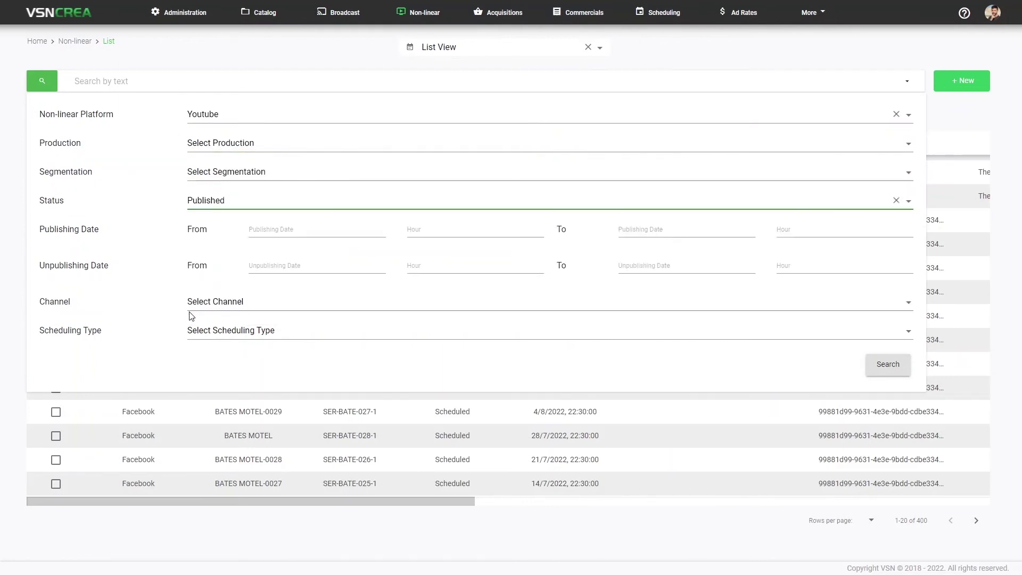
left_click(237, 334)
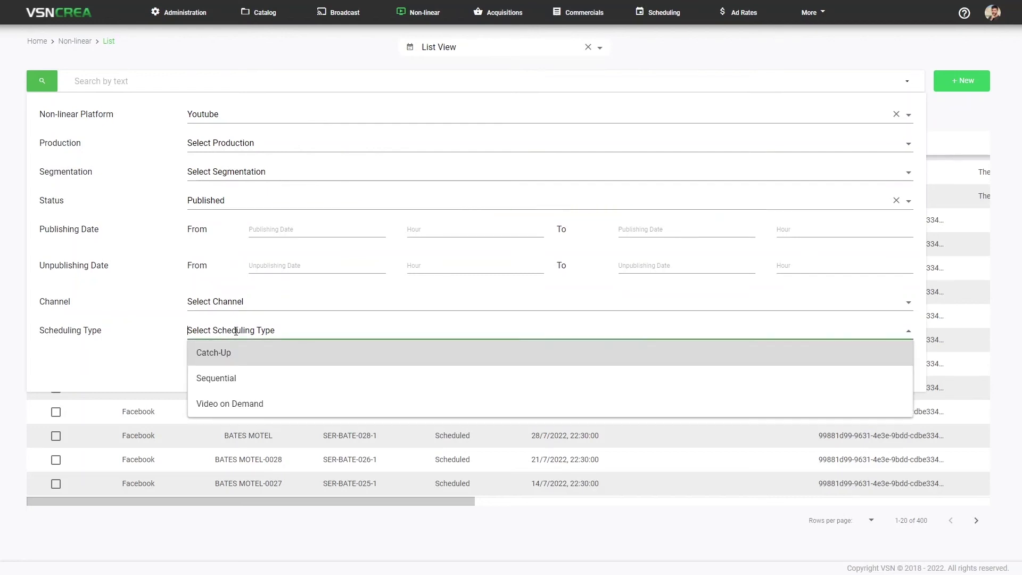
left_click(144, 359)
left_click(881, 364)
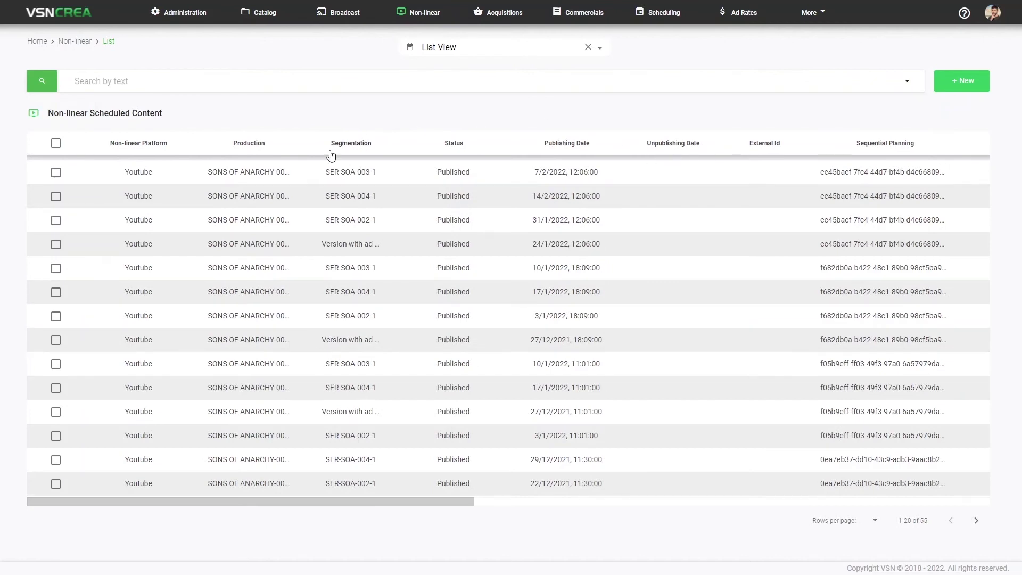
Change the BATES MOTEL-0028 Youtube publishing date to 29/04/2022 and save the record.
left_click(172, 245)
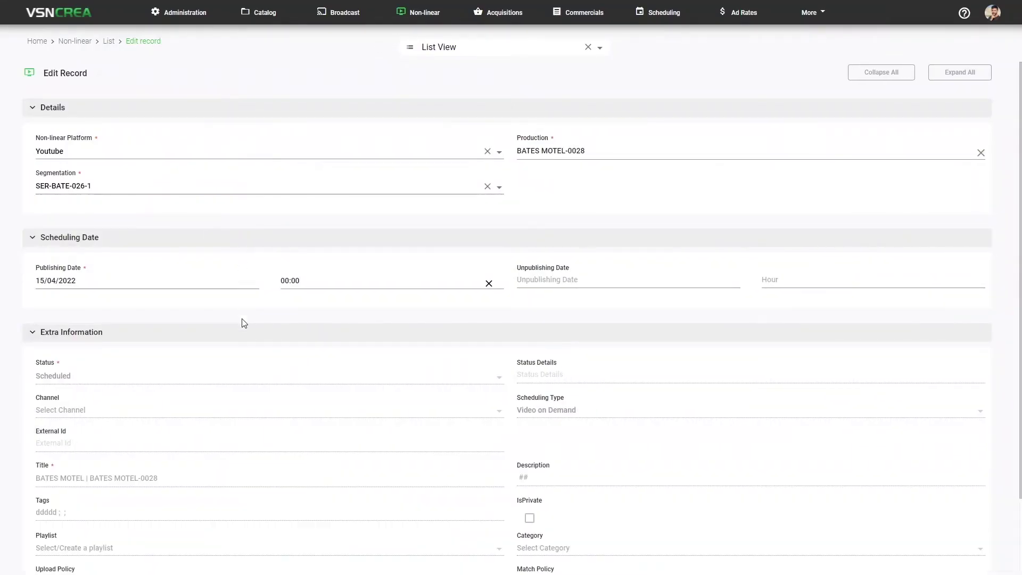
scroll(246, 333, "down", 2)
scroll(253, 362, "up", 2)
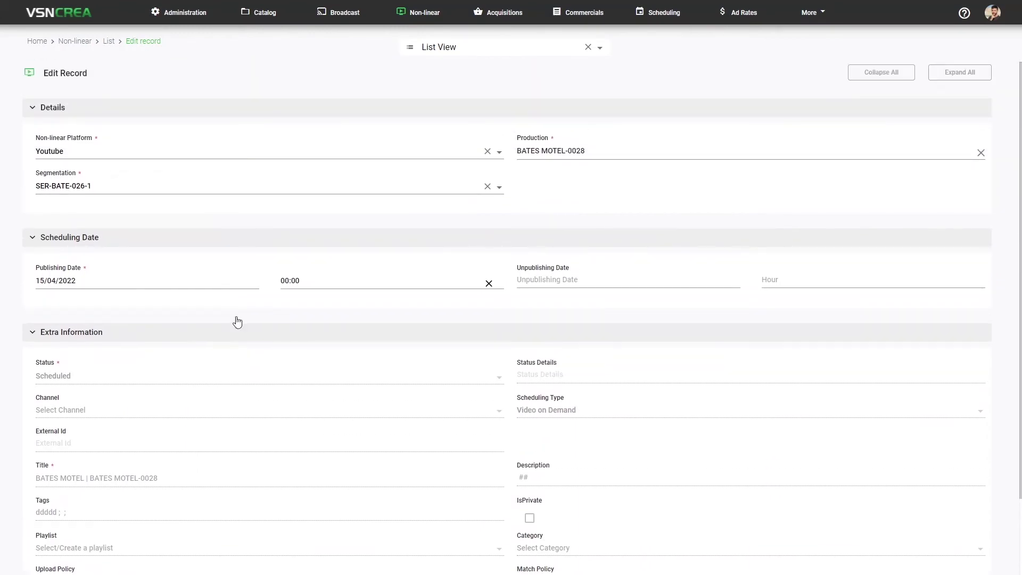
left_click(148, 281)
left_click(532, 352)
scroll(822, 503, "down", 2)
left_click(852, 545)
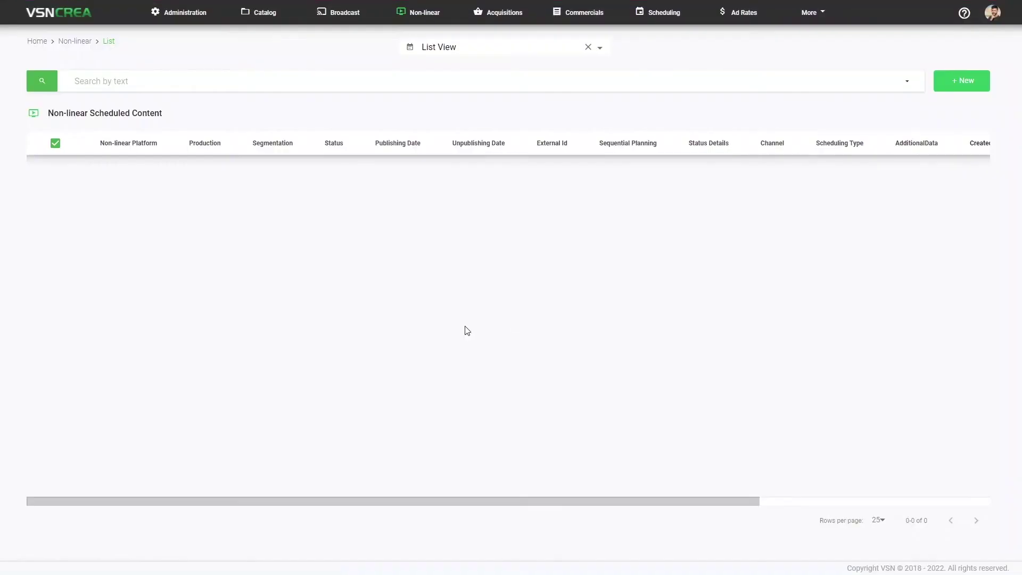
Filter the non-linear list to the Sequential scheduling type, leaving 206 entries.
left_click(908, 80)
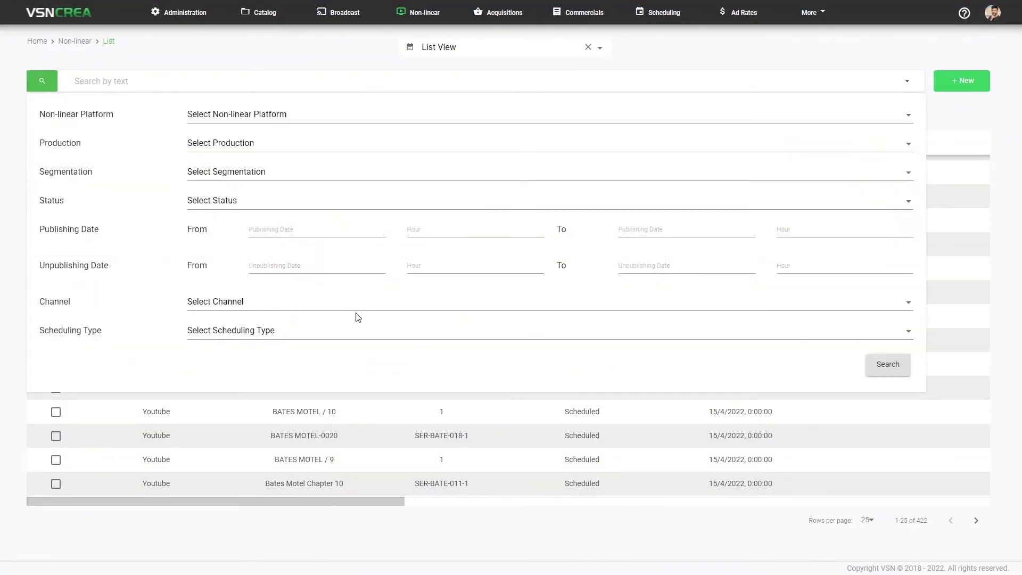
left_click(255, 332)
left_click(245, 377)
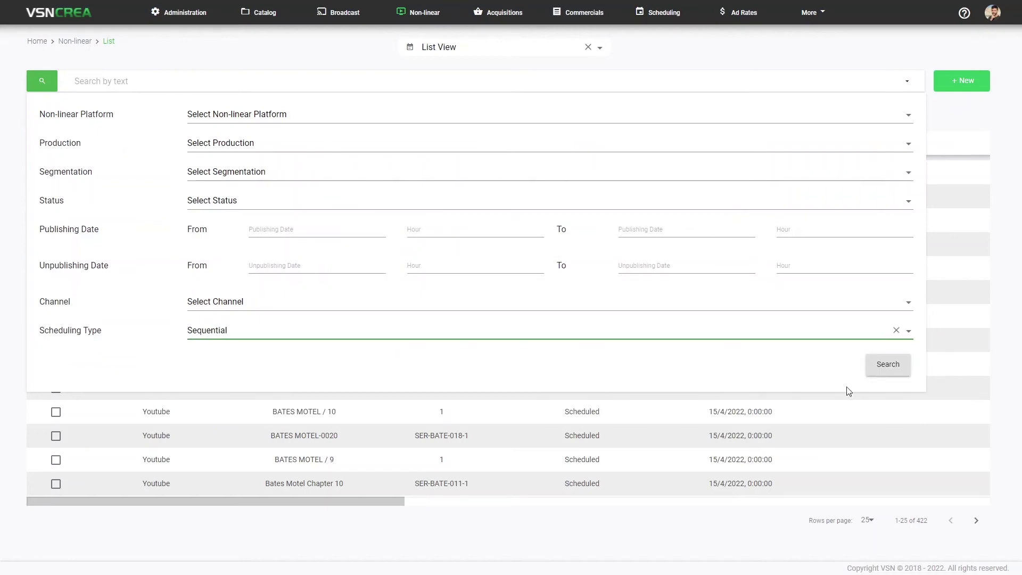
left_click(899, 371)
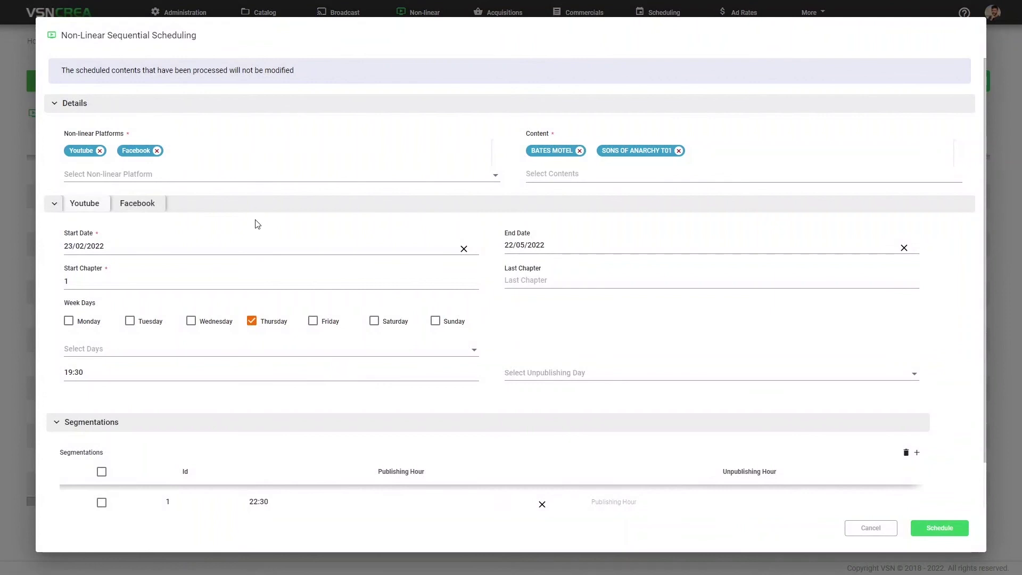
Cancel the Sequential Scheduling dialog that opened, discarding the Tuesday day selection.
scroll(224, 245, "down", 1)
left_click(131, 272)
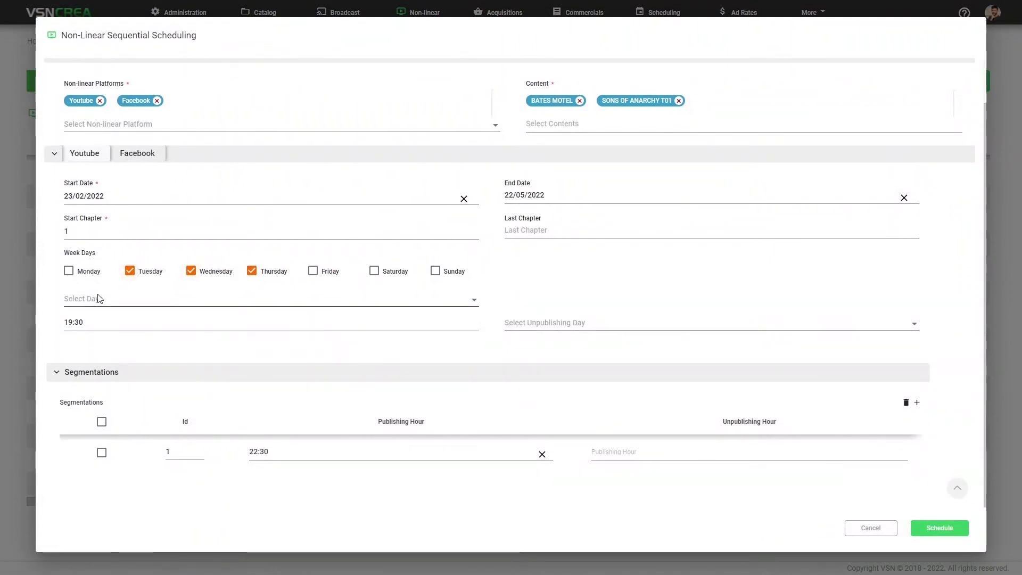
left_click(872, 528)
left_click(468, 47)
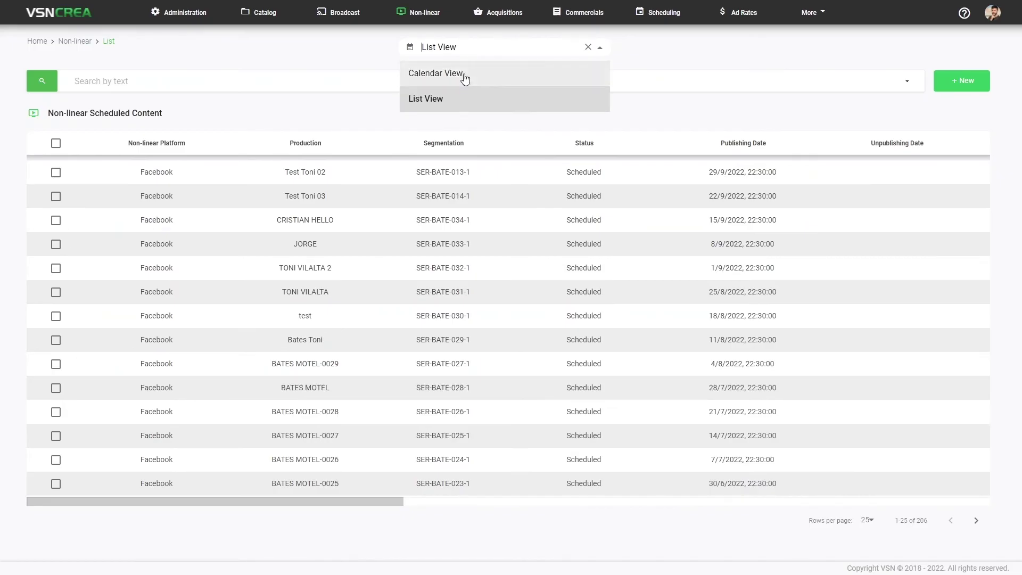
Switch to Calendar View for February 2022 and re-save the 16 February MODERN FAMILY / 1 record.
left_click(466, 76)
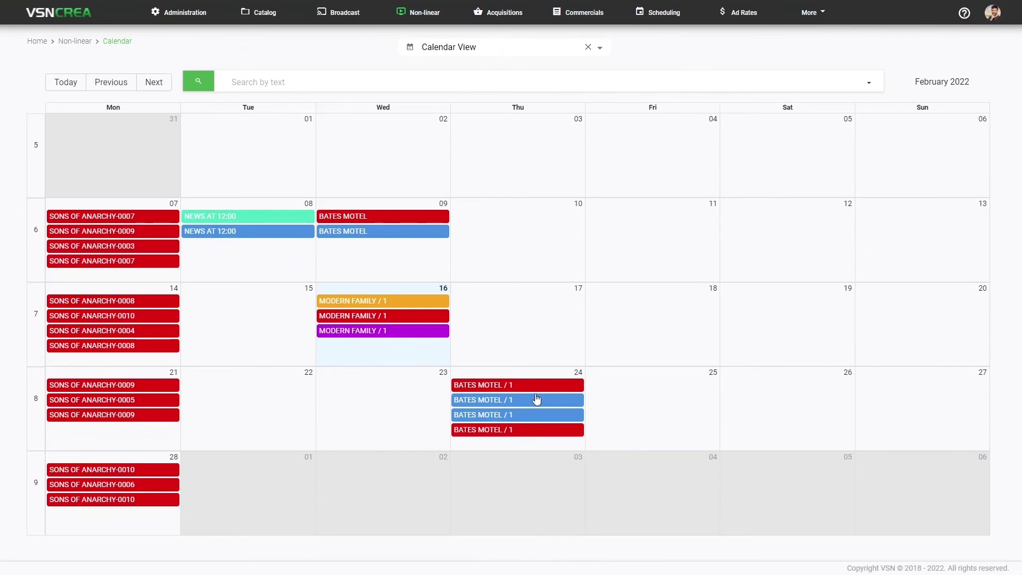
left_click(391, 302)
left_click(370, 405)
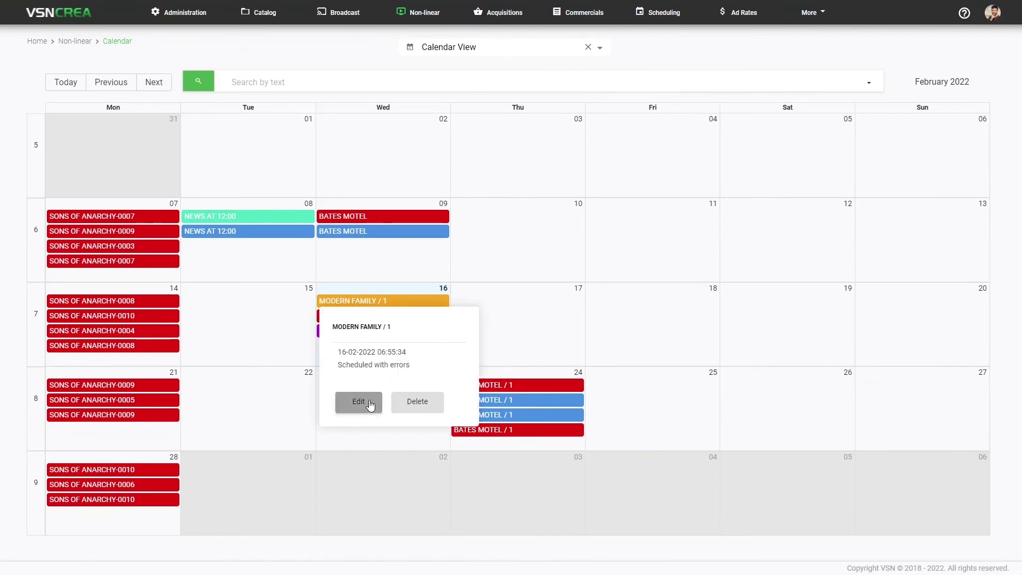
scroll(380, 242, "down", 1)
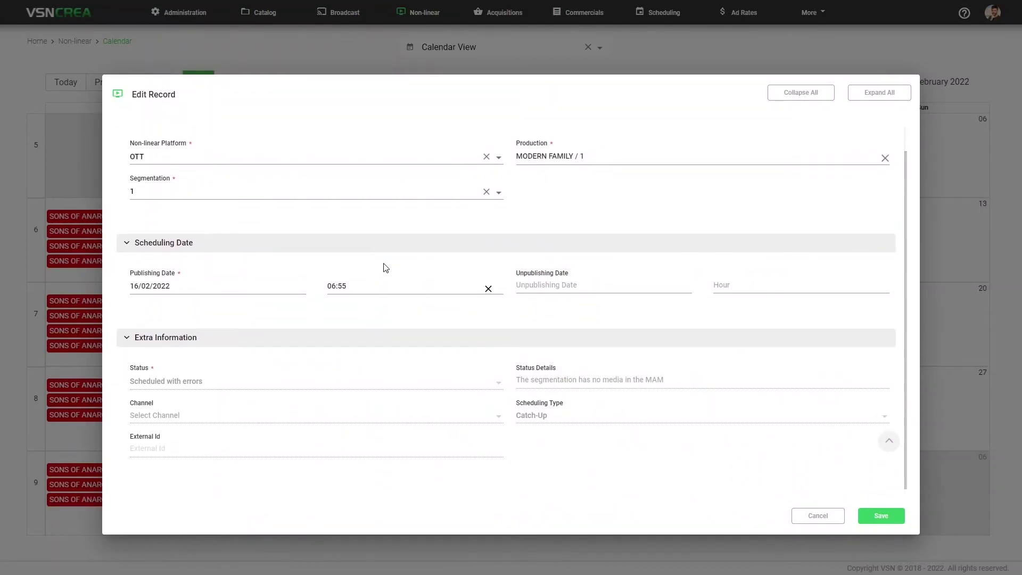
scroll(386, 267, "up", 1)
left_click(895, 515)
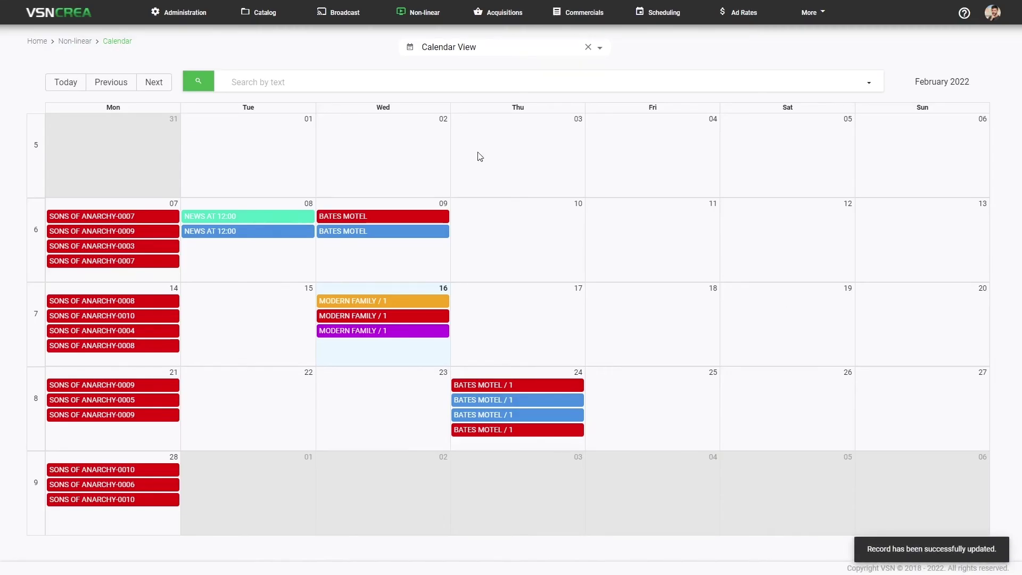
In the Catalog, show SONS OF ANARCHY T01 episodes filtered to the Dailymotion platform.
left_click(261, 14)
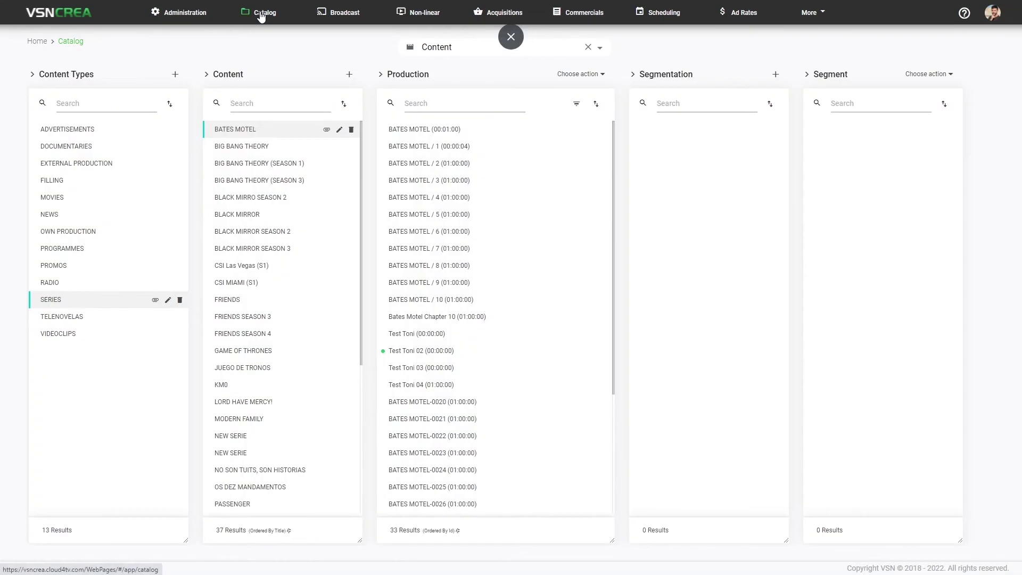
scroll(248, 452, "down", 3)
left_click(261, 431)
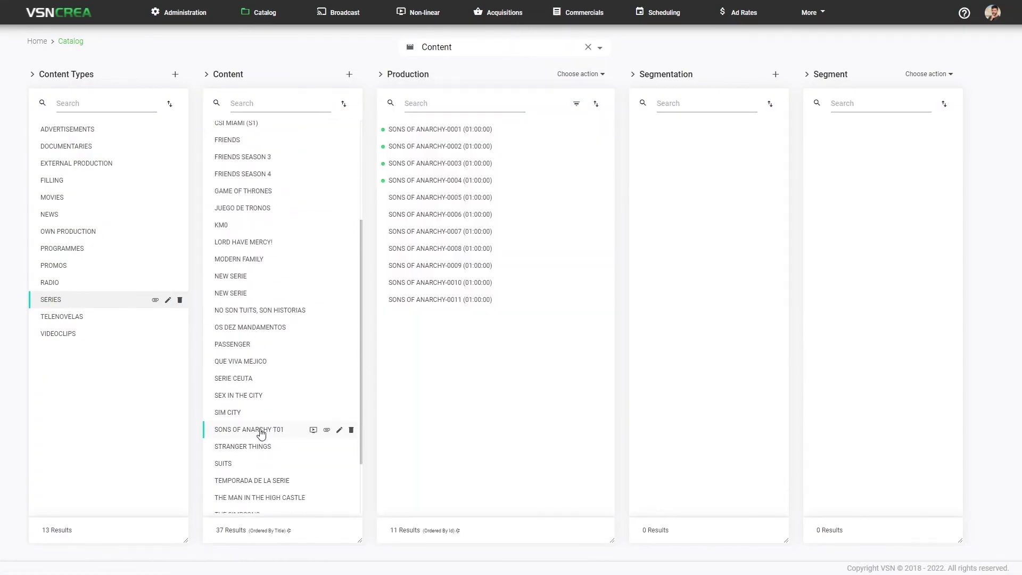
left_click(576, 104)
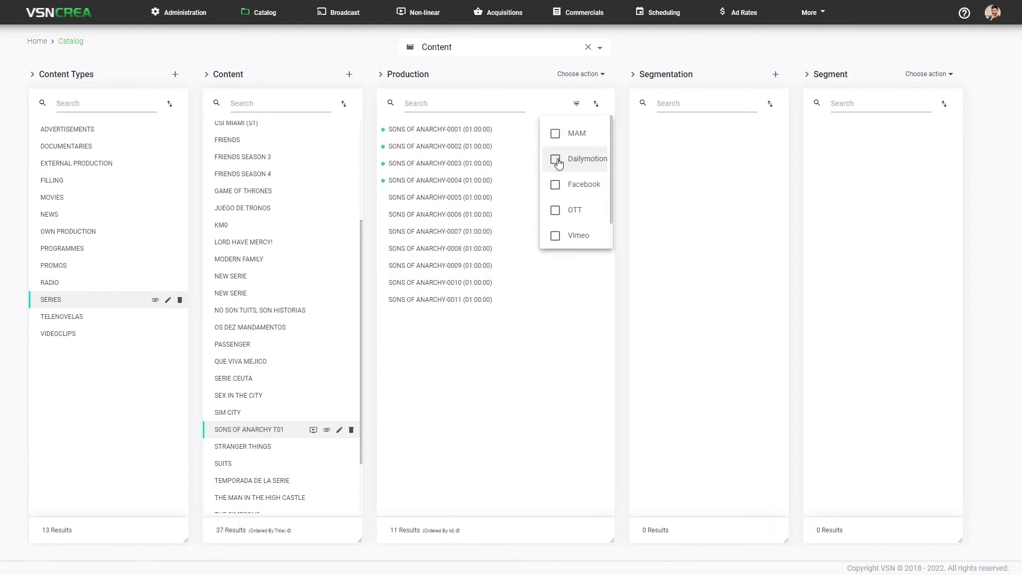
left_click(555, 159)
left_click(576, 104)
left_click(577, 103)
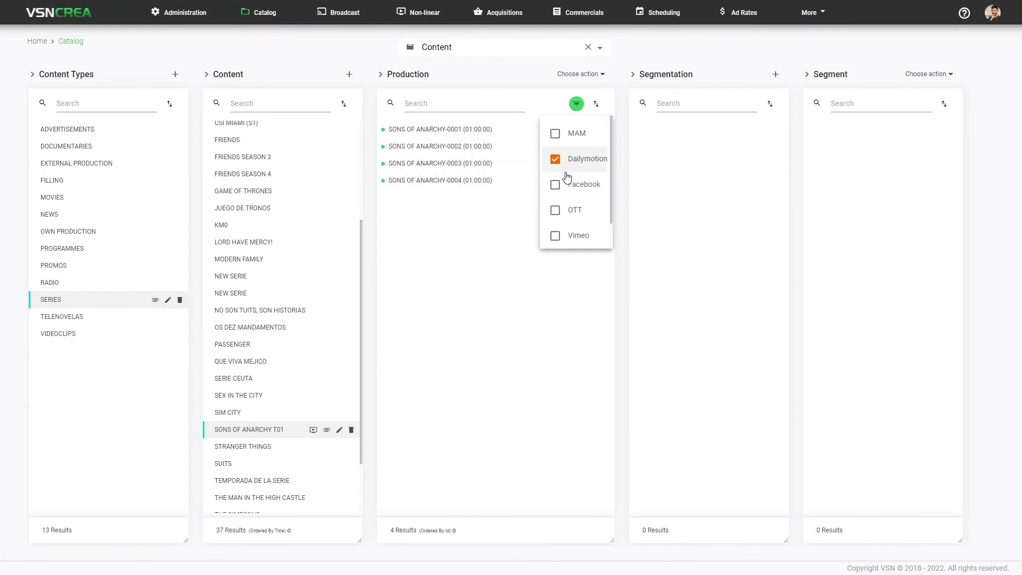
scroll(558, 233, "down", 1)
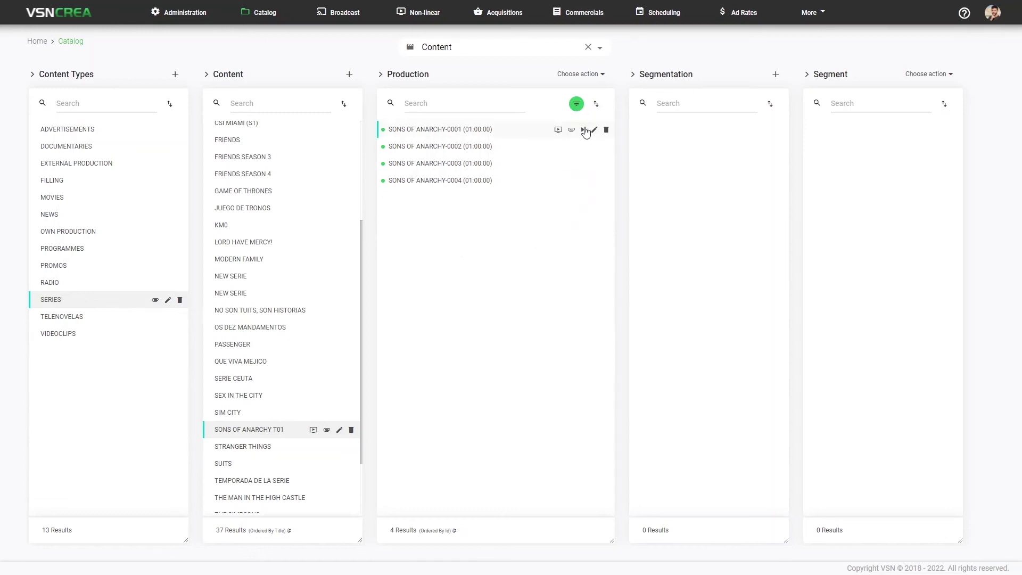
Preview SONS OF ANARCHY-0001 from MAM, Dailymotion, Facebook and Vimeo, playing the Vimeo video.
left_click(584, 134)
left_click(583, 151)
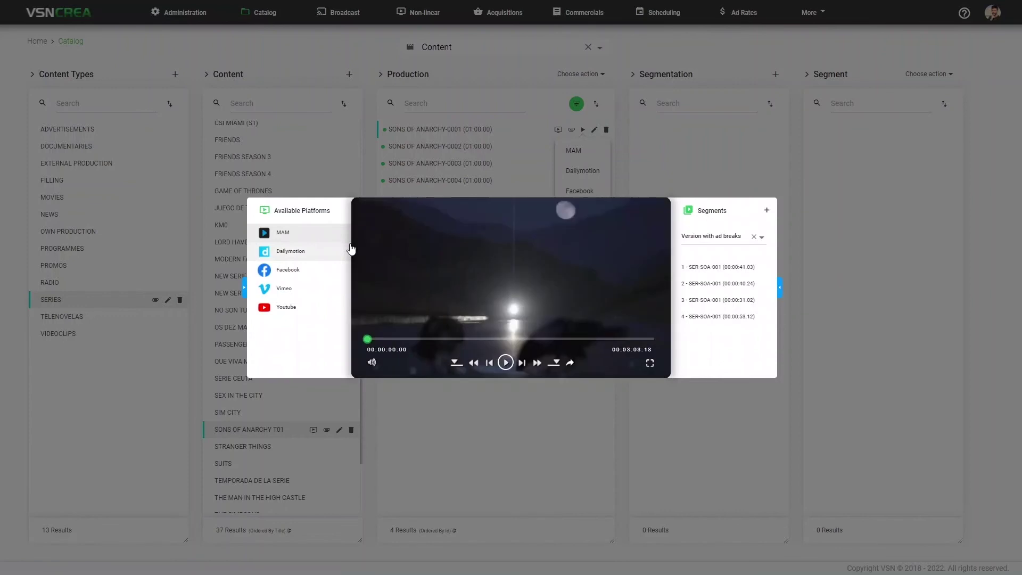
left_click(302, 255)
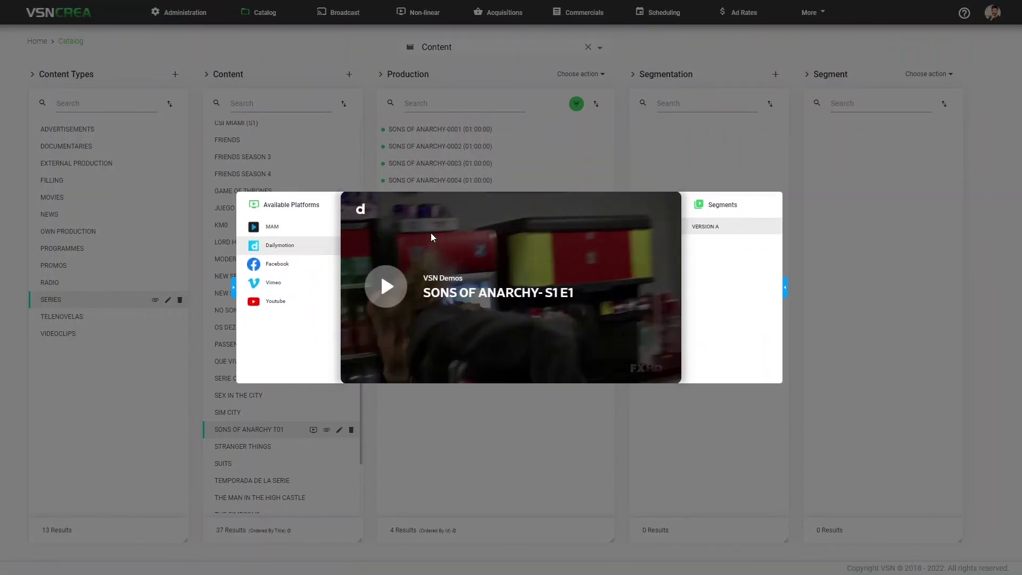
left_click(394, 295)
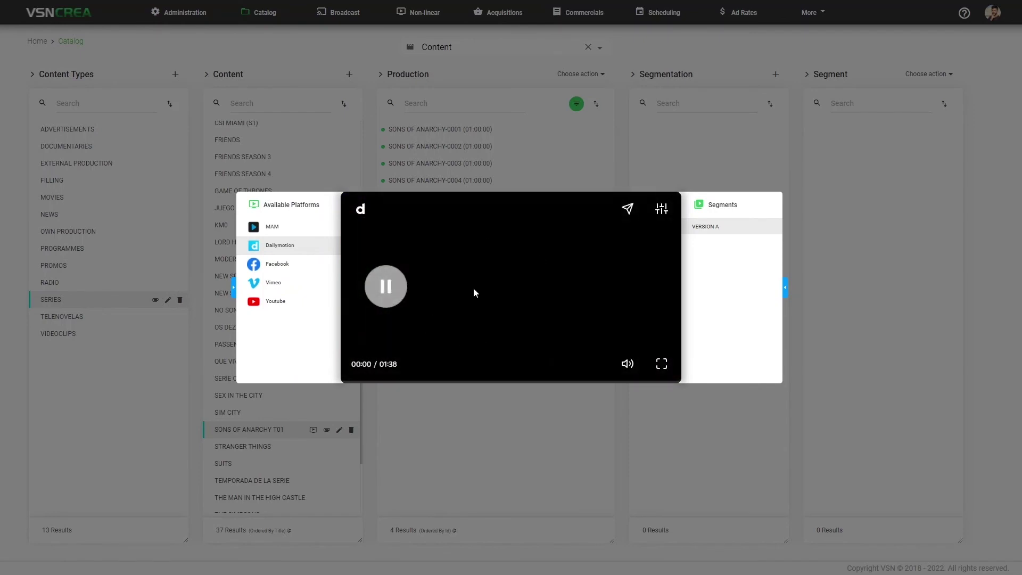
left_click(288, 265)
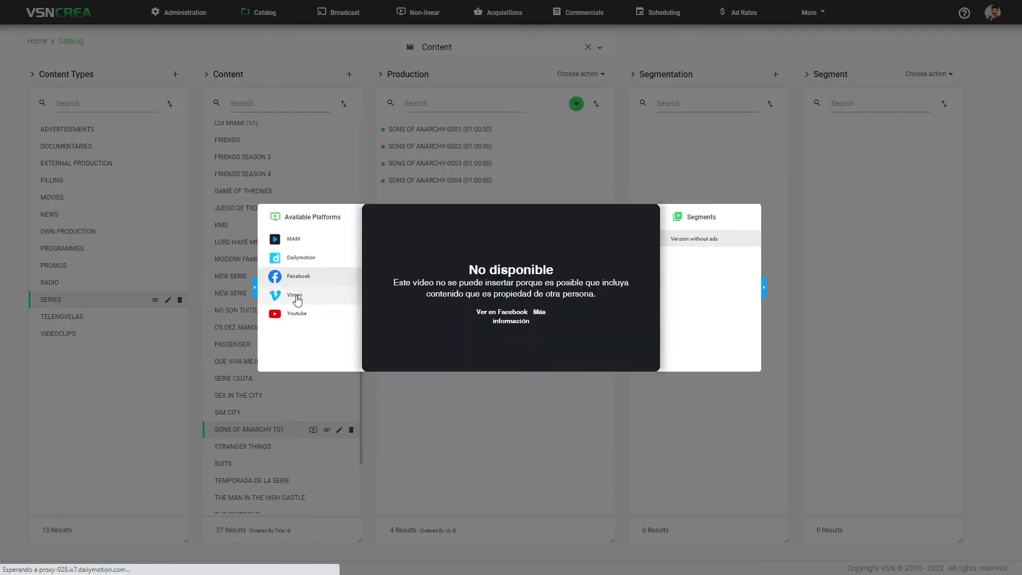
left_click(295, 299)
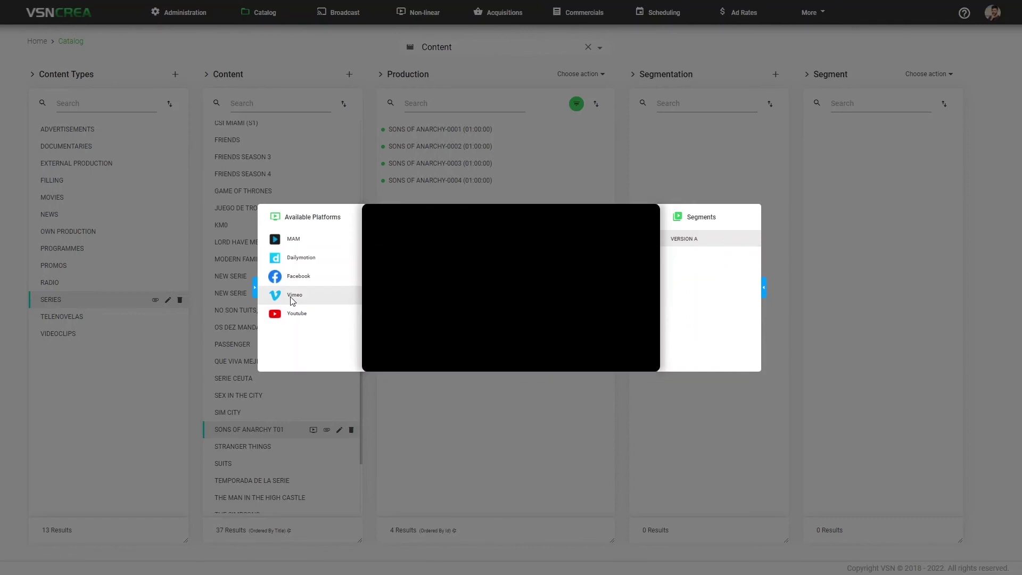
left_click(384, 356)
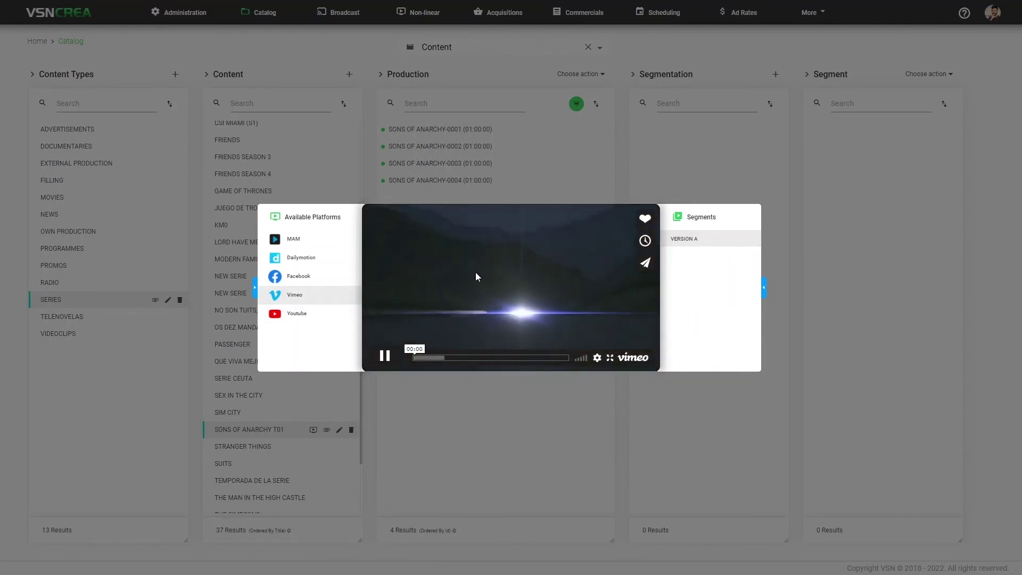
Close the preview, open the SONS OF ANARCHY-0001 record, and expand its Youtube and Dailymotion sections.
left_click(560, 156)
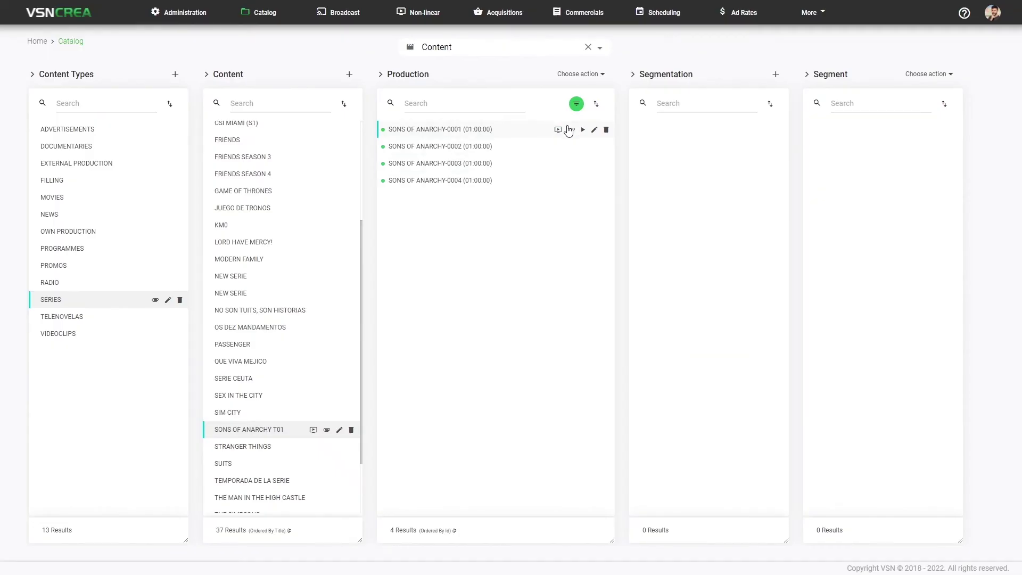
left_click(596, 131)
left_click(121, 170)
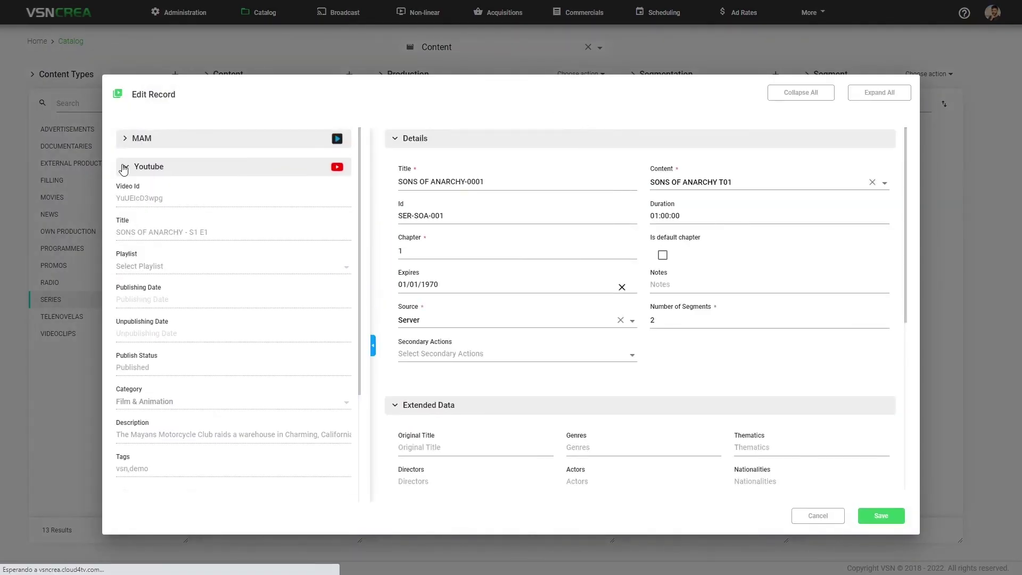
scroll(178, 238, "down", 3)
scroll(182, 223, "down", 1)
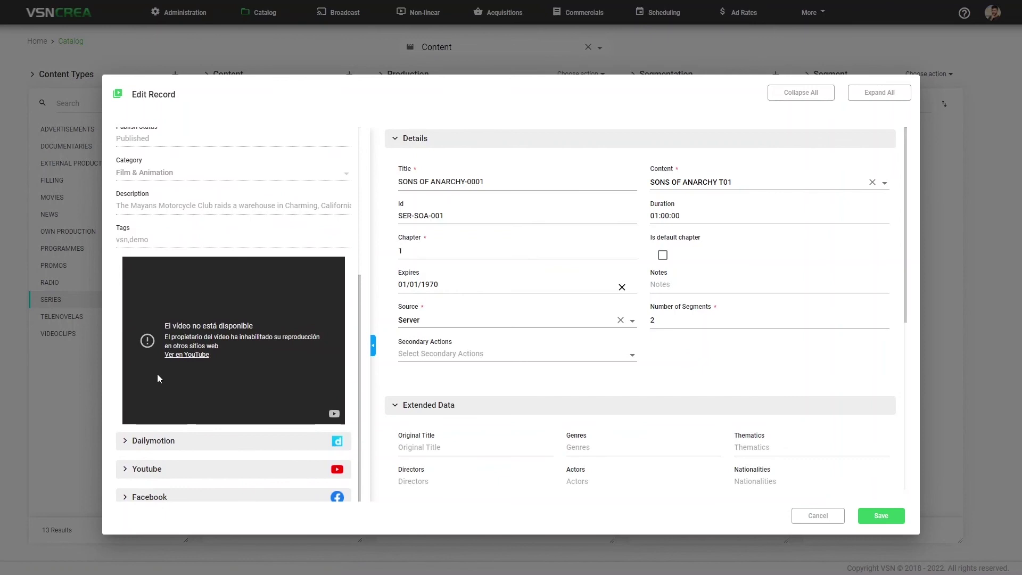
left_click(139, 442)
scroll(183, 426, "down", 8)
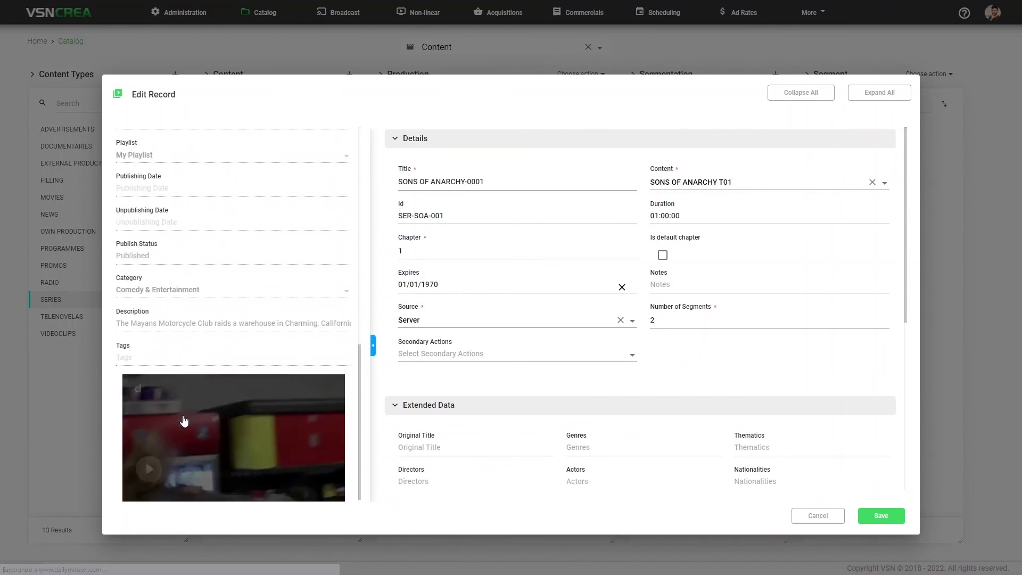
scroll(184, 421, "down", 1)
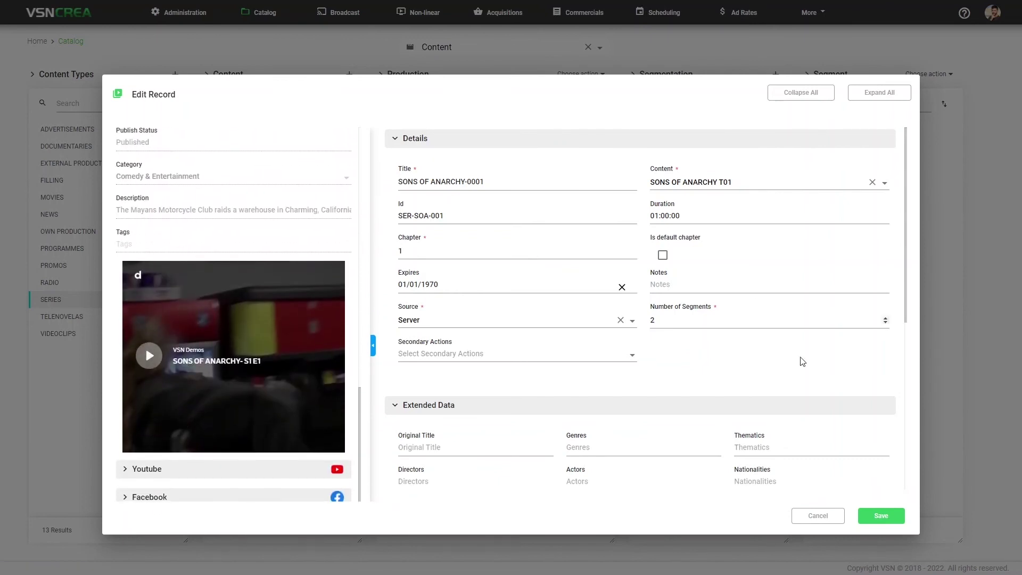
Discard the open record and create a new Nonlinear Scheduled Content report.
left_click(819, 516)
left_click(812, 13)
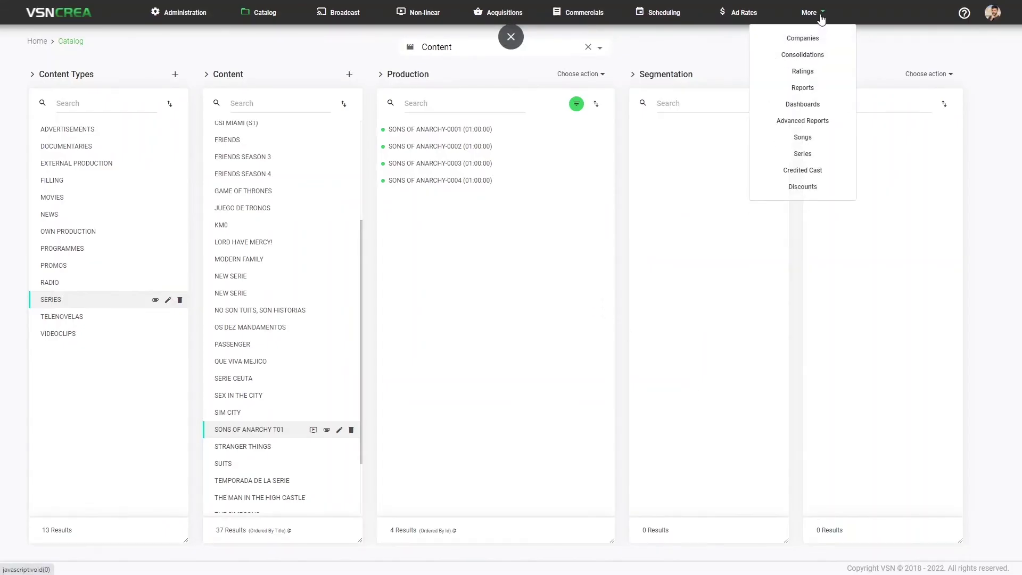
left_click(809, 86)
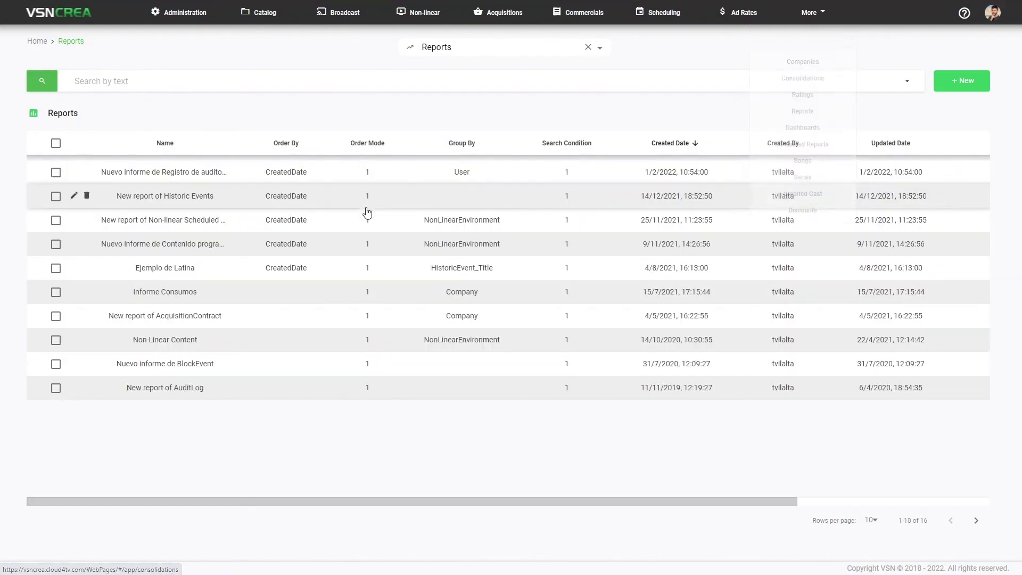
left_click(959, 81)
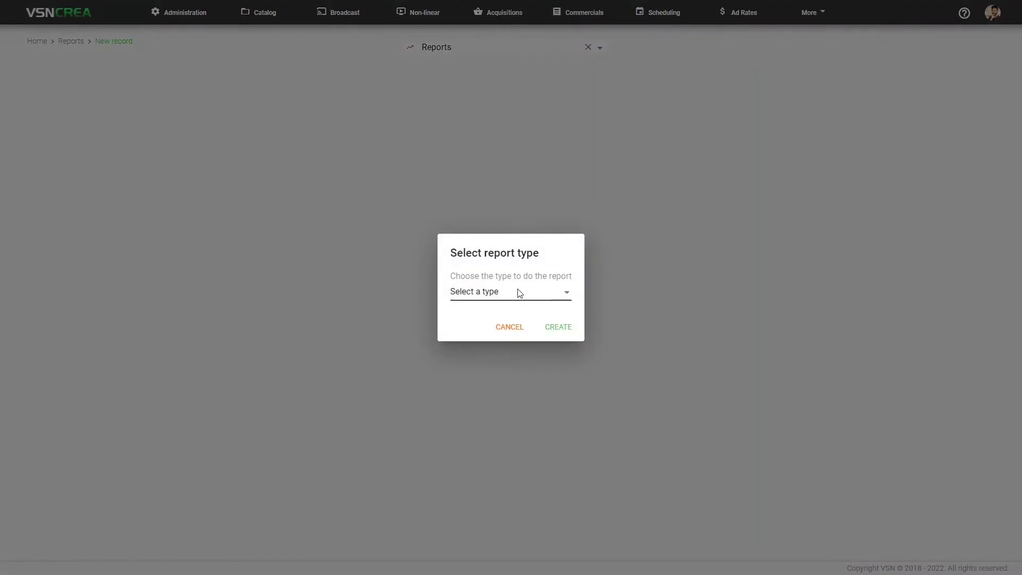
left_click(520, 292)
type("non")
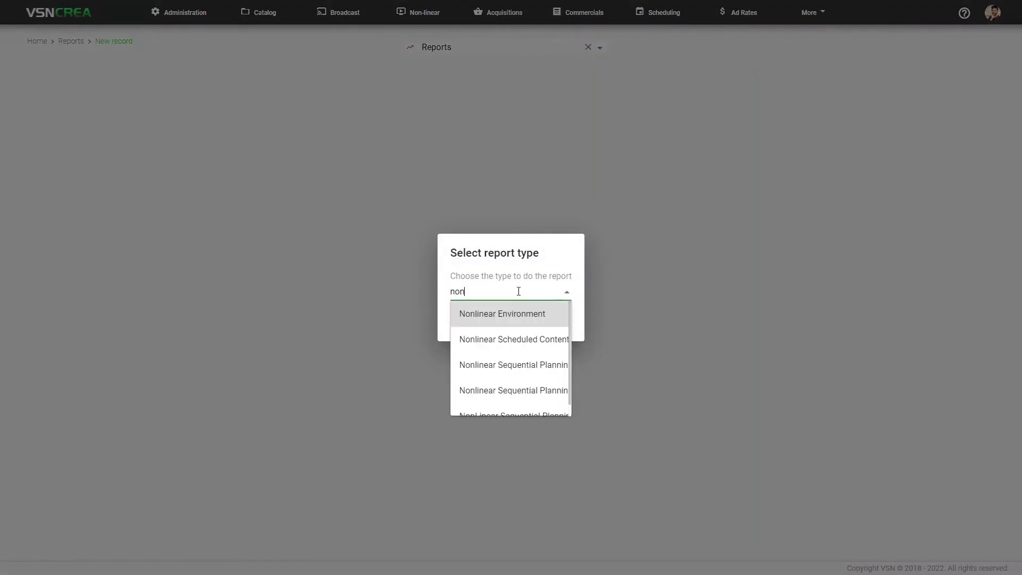
left_click(521, 341)
left_click(591, 345)
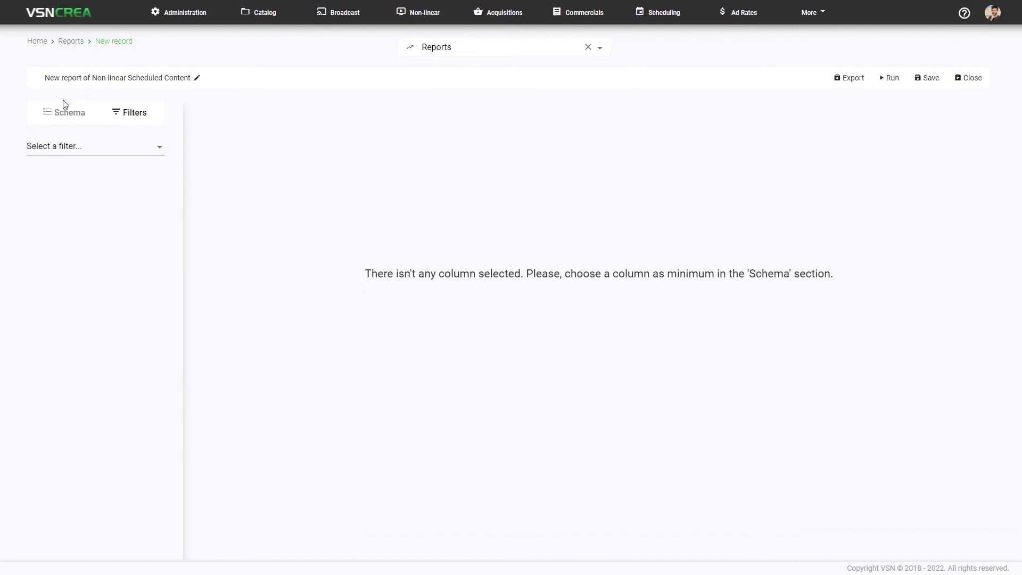
Add Non-linear Platform, Publishing Date and Status as report columns.
left_click(65, 114)
left_click(123, 209)
left_click(101, 230)
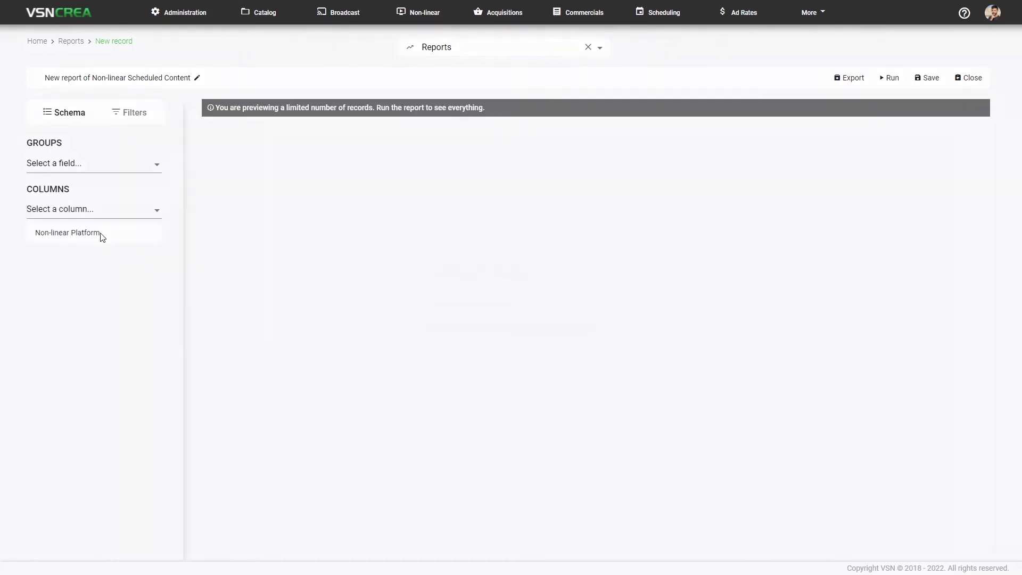
left_click(96, 209)
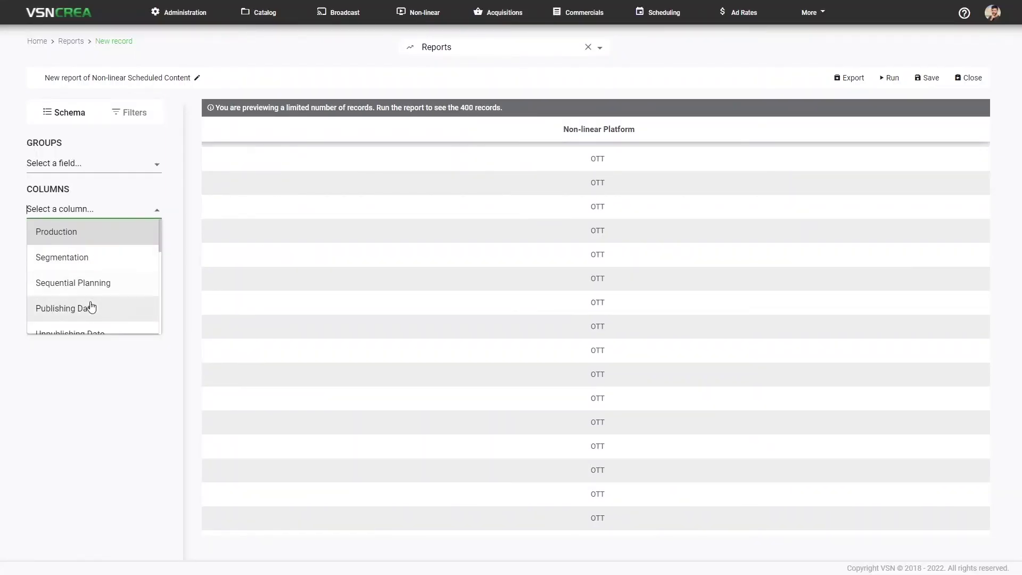
left_click(88, 306)
left_click(83, 211)
scroll(78, 282, "down", 1)
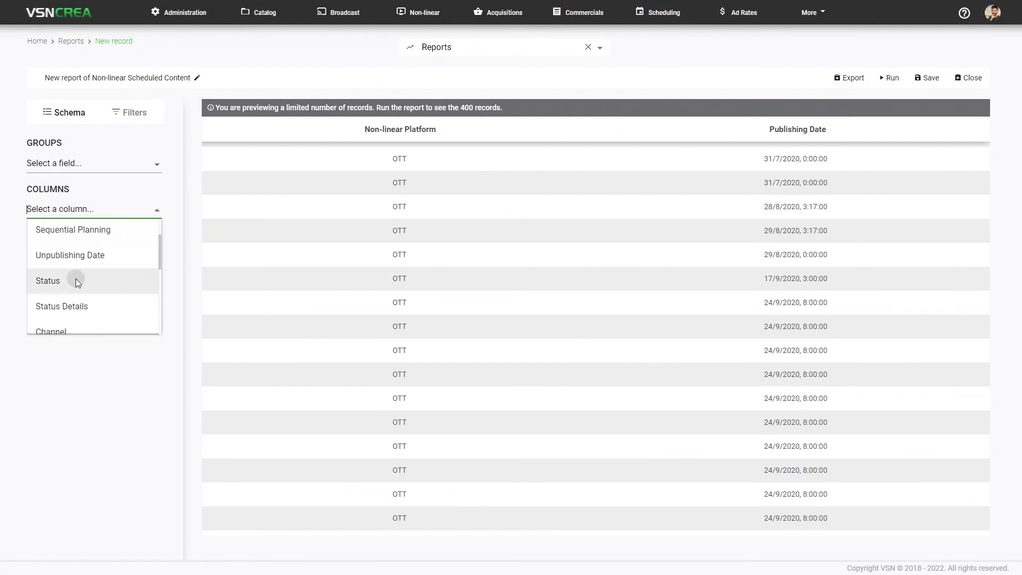
left_click(76, 281)
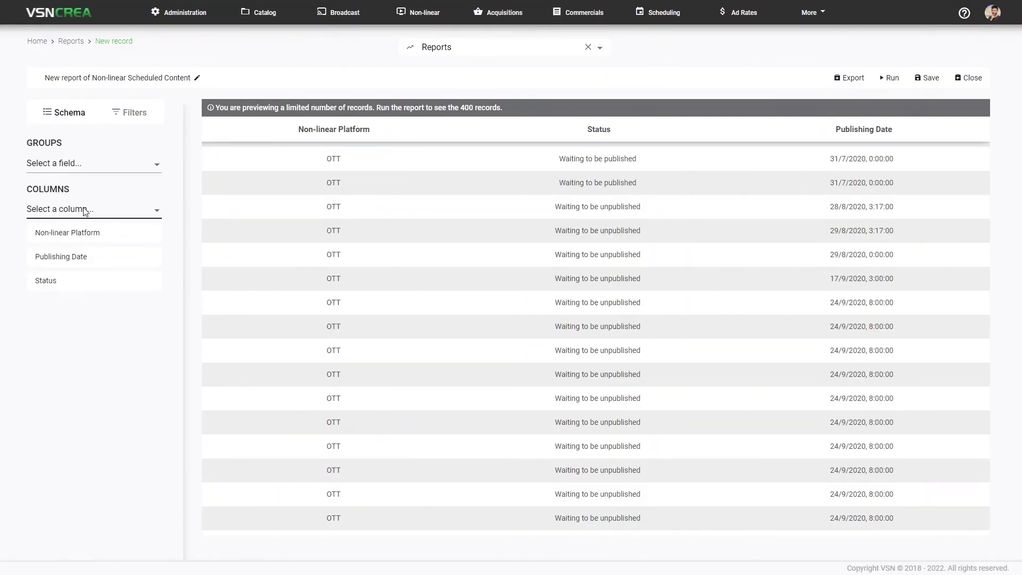
left_click(85, 210)
Add the Production column and a Non-linear Platform filter with no value chosen.
type("pro")
left_click(92, 232)
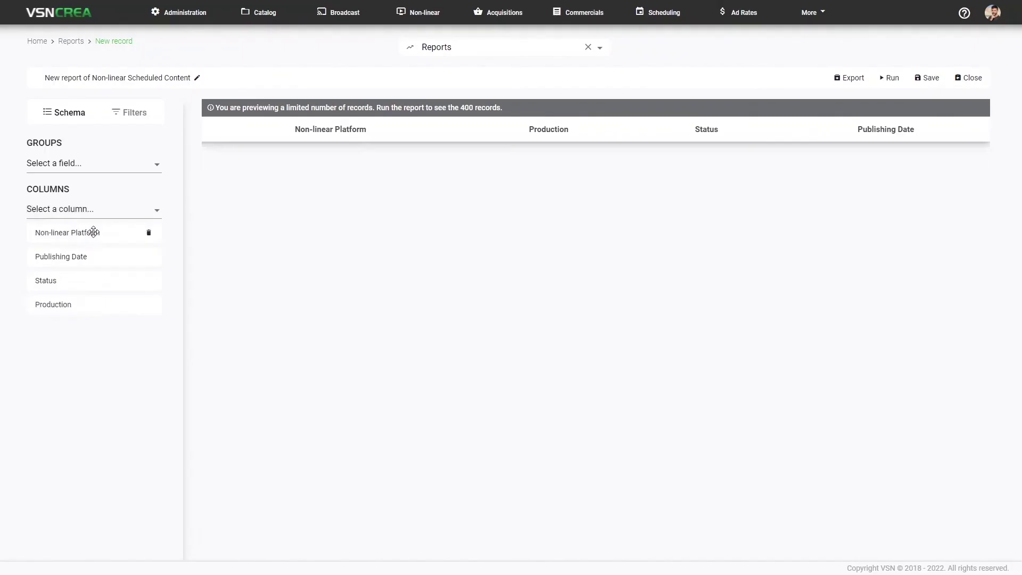
left_click(120, 114)
left_click(80, 143)
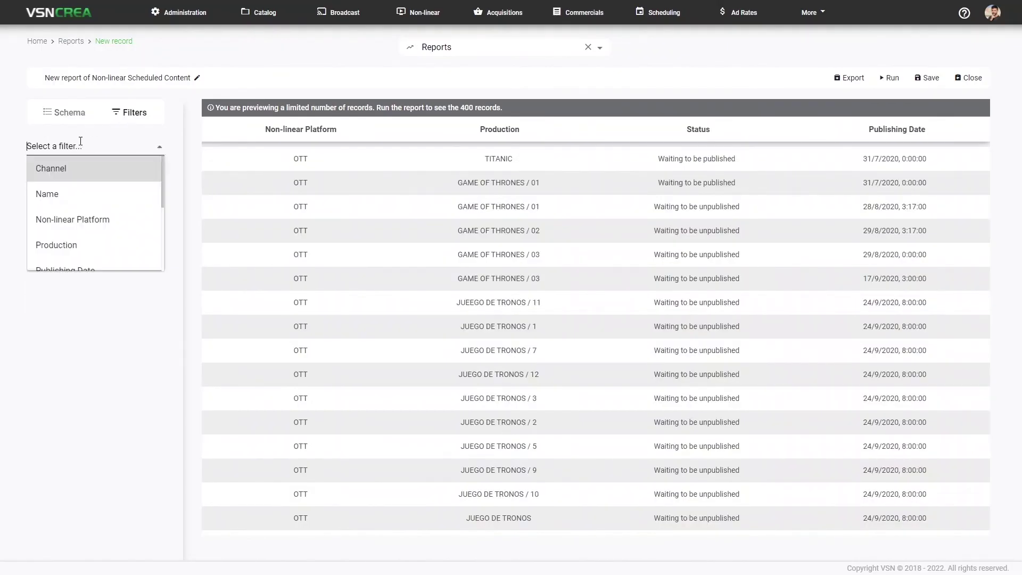
left_click(83, 225)
left_click(98, 256)
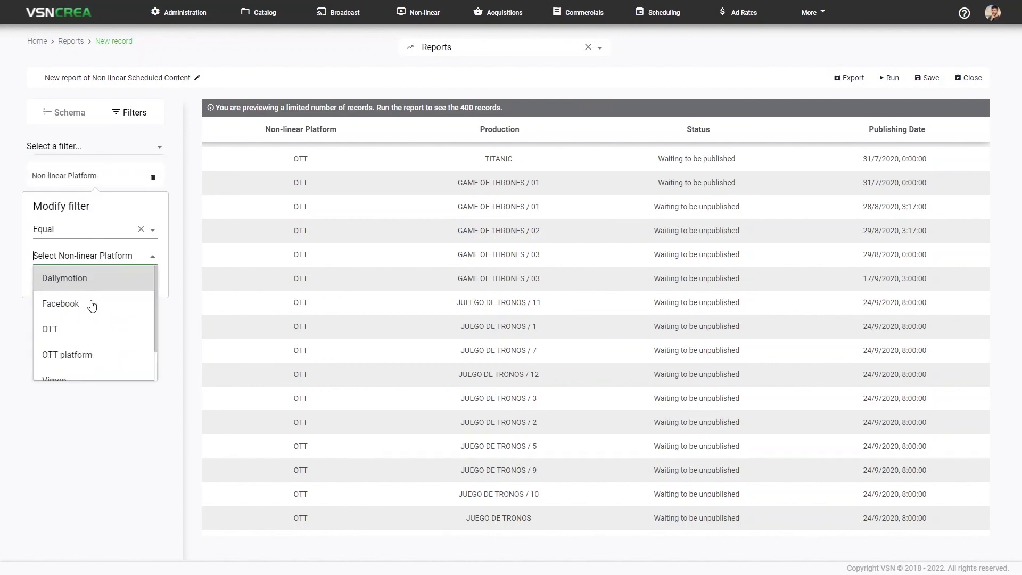
left_click(81, 178)
left_click(82, 177)
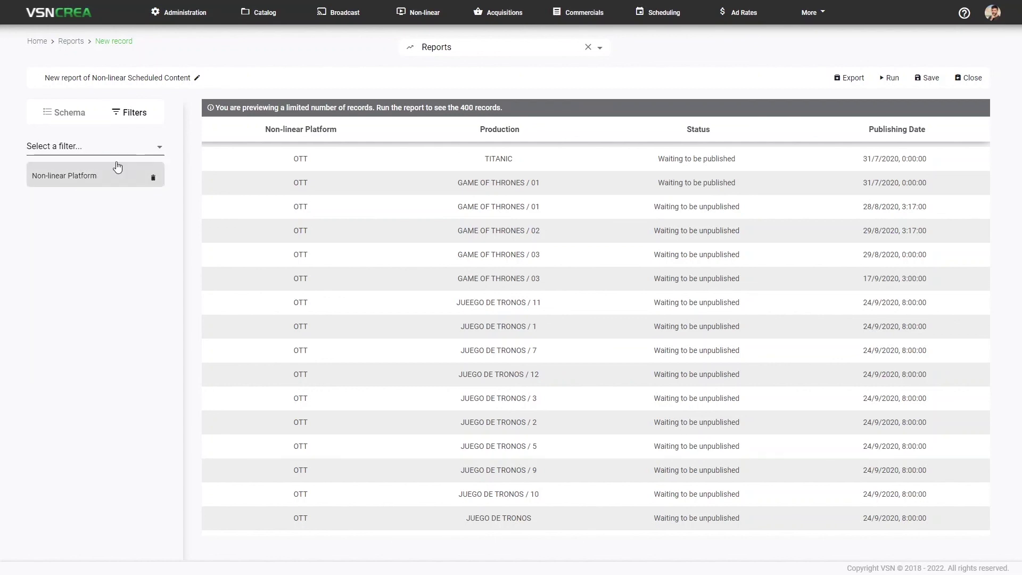
Add a Publishing Date filter set to Current year and apply it, leaving 178 records.
left_click(107, 147)
scroll(82, 221, "down", 1)
left_click(82, 219)
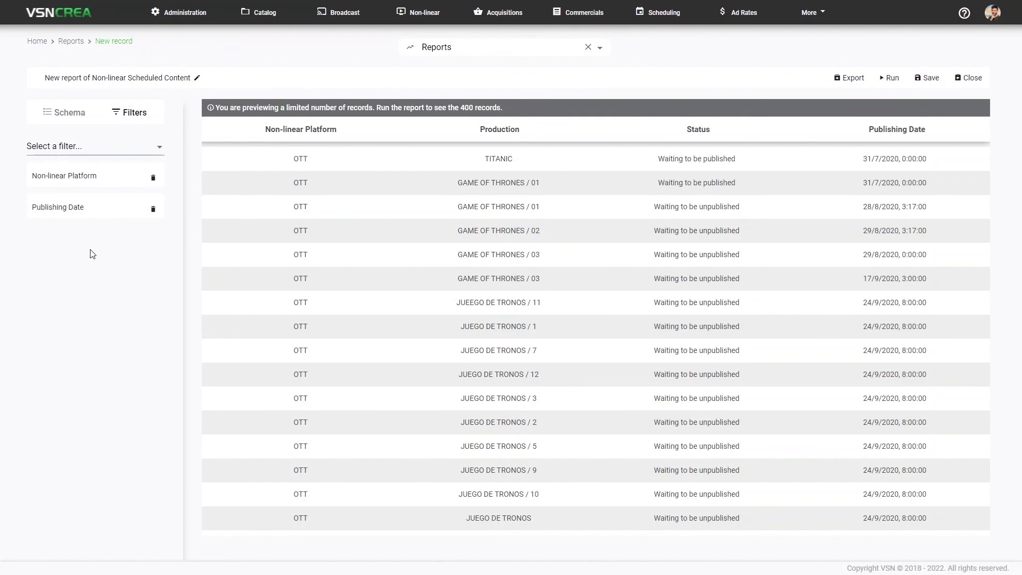
left_click(110, 211)
left_click(106, 260)
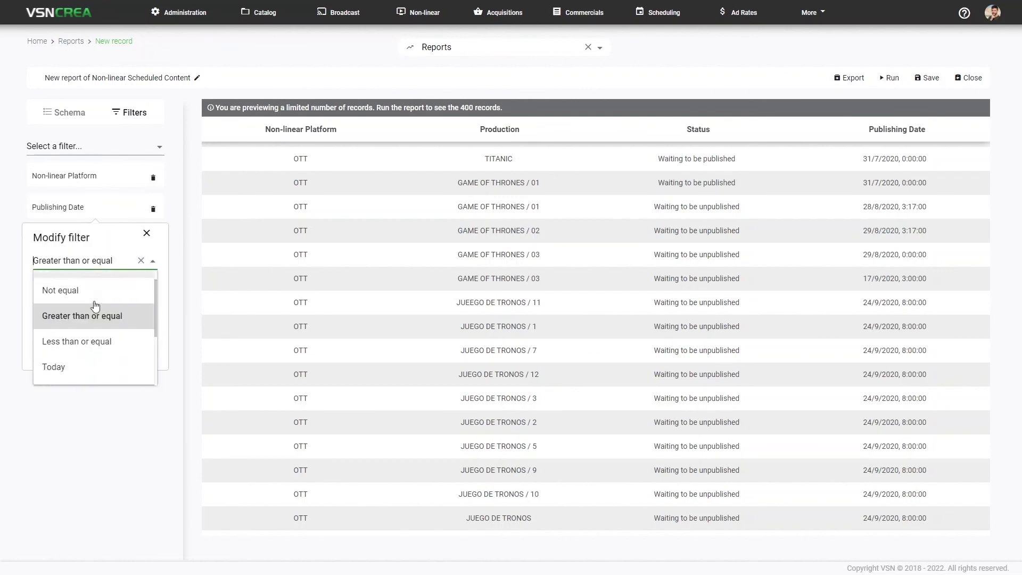
scroll(95, 305, "down", 3)
left_click(84, 370)
left_click(133, 321)
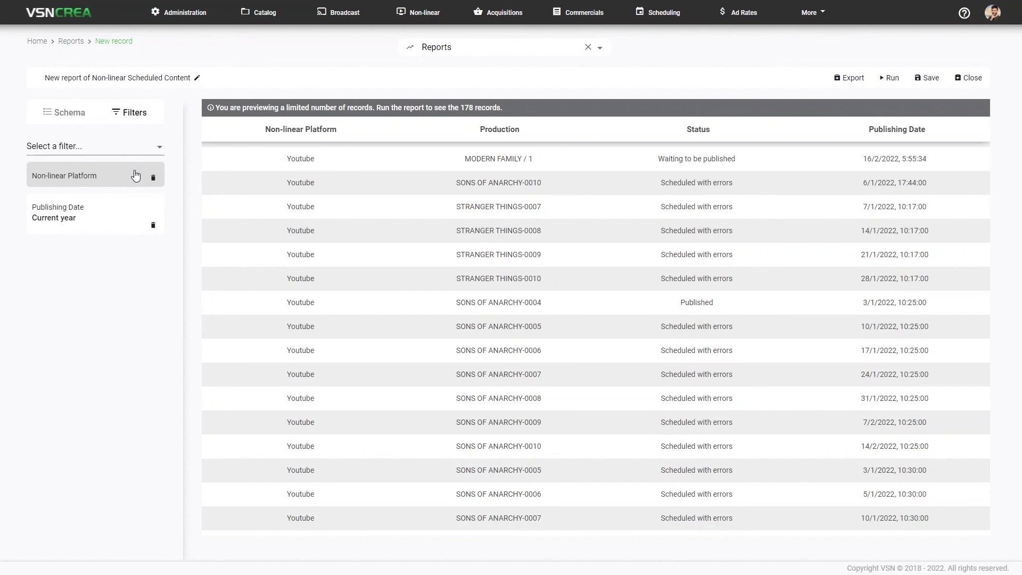
Remove the platform filter, group by Non-linear Platform and run the report for 422 results.
left_click(154, 177)
left_click(59, 108)
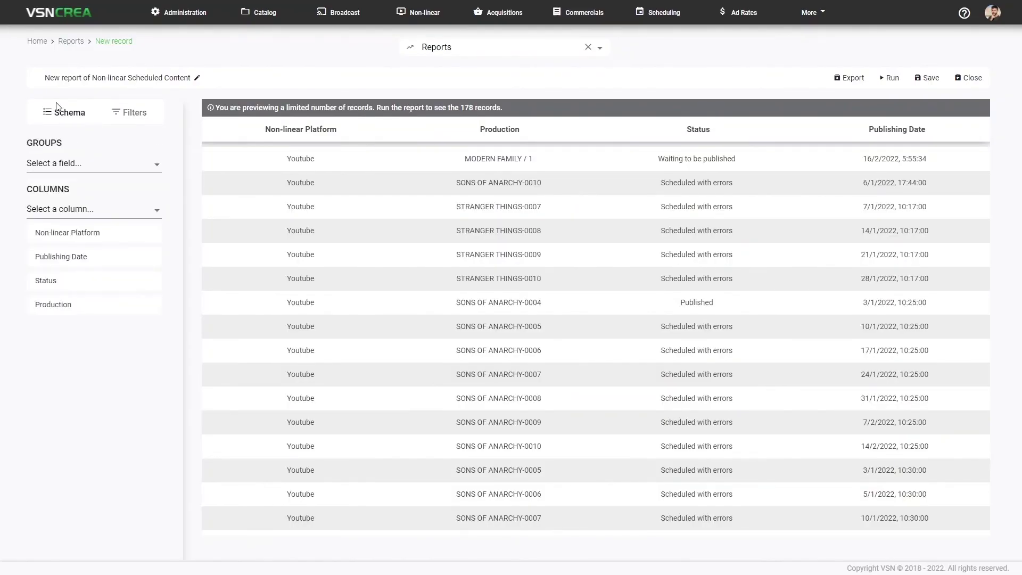
left_click(85, 162)
scroll(82, 233, "down", 5)
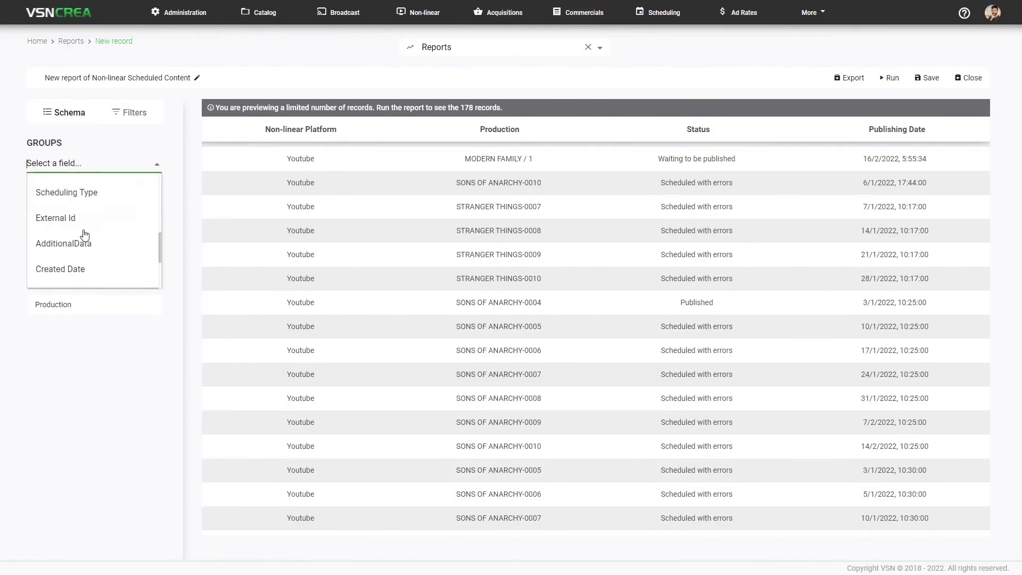
scroll(82, 234, "up", 5)
left_click(79, 198)
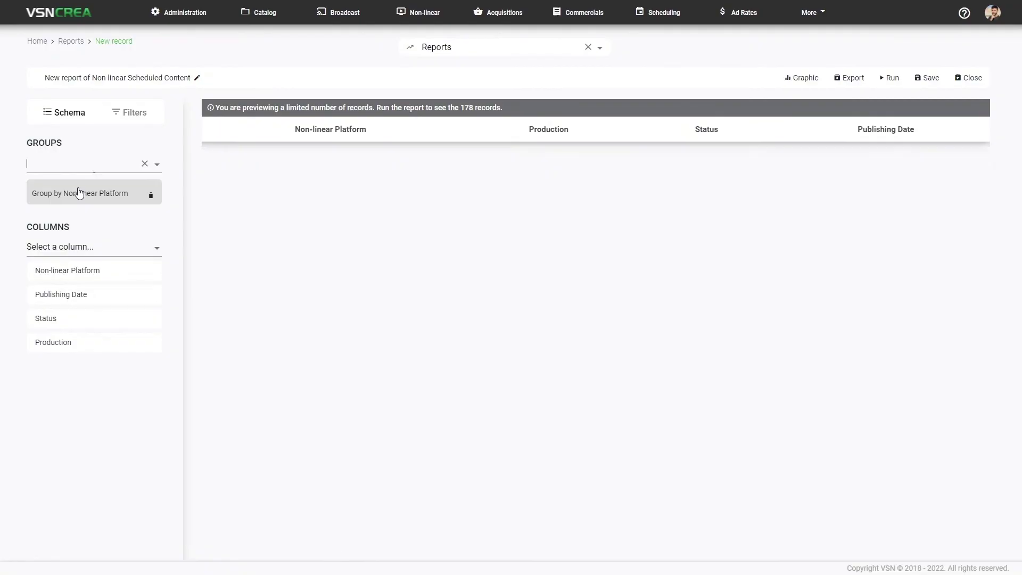
left_click(887, 78)
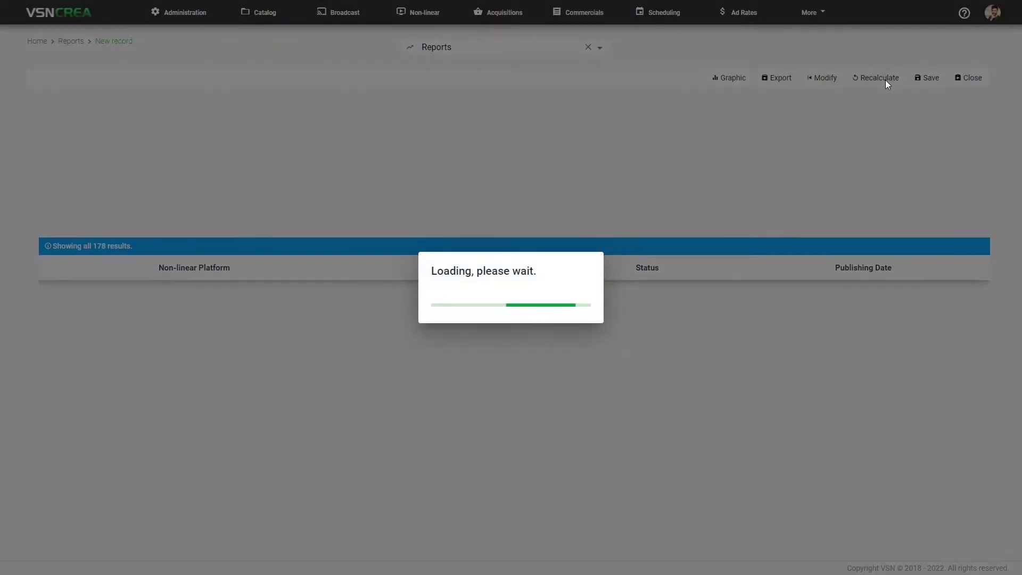
Chart the platform totals, trying a column chart before settling on a pie chart.
left_click(740, 80)
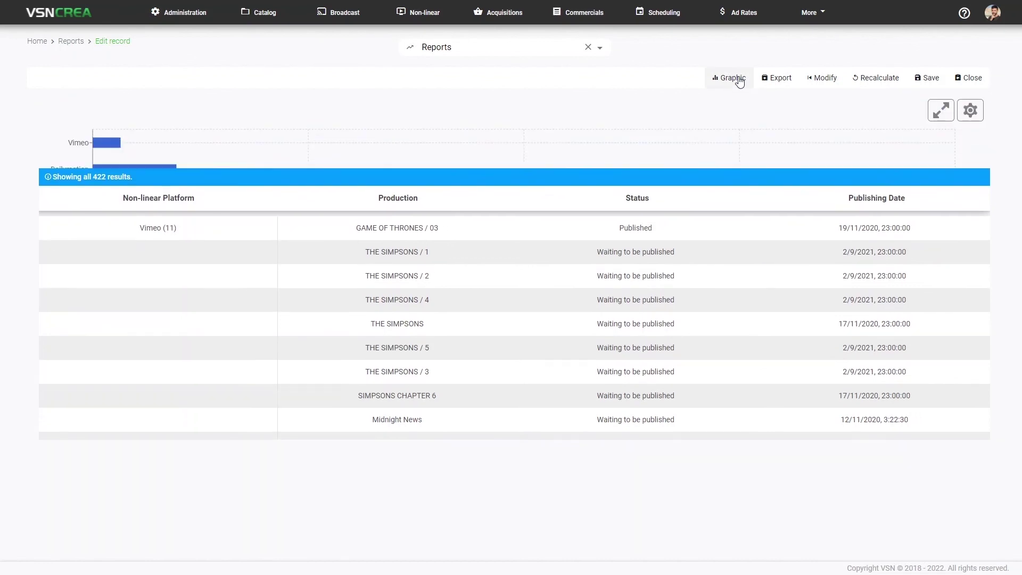
left_click(970, 110)
left_click(964, 162)
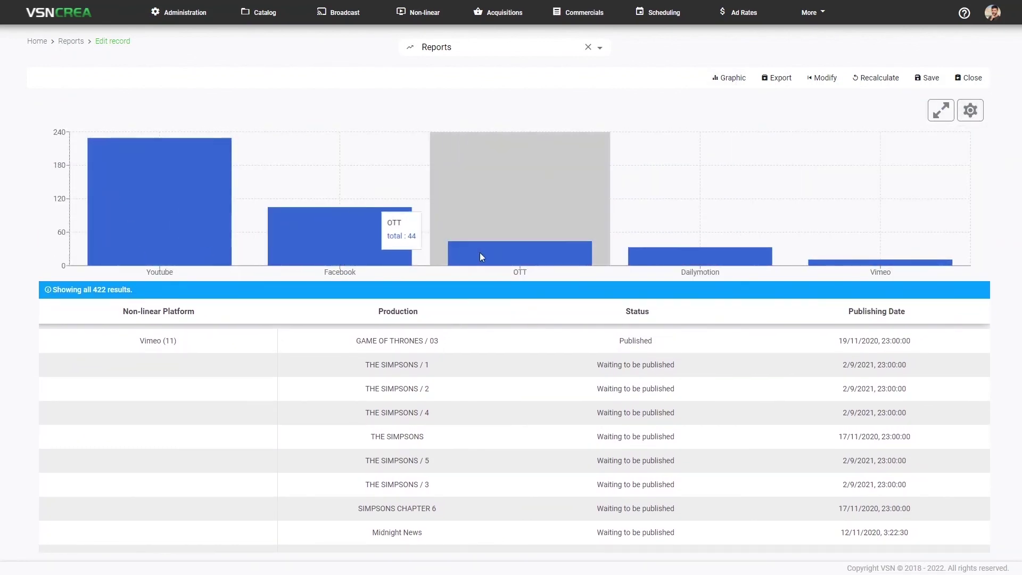
left_click(971, 111)
left_click(972, 181)
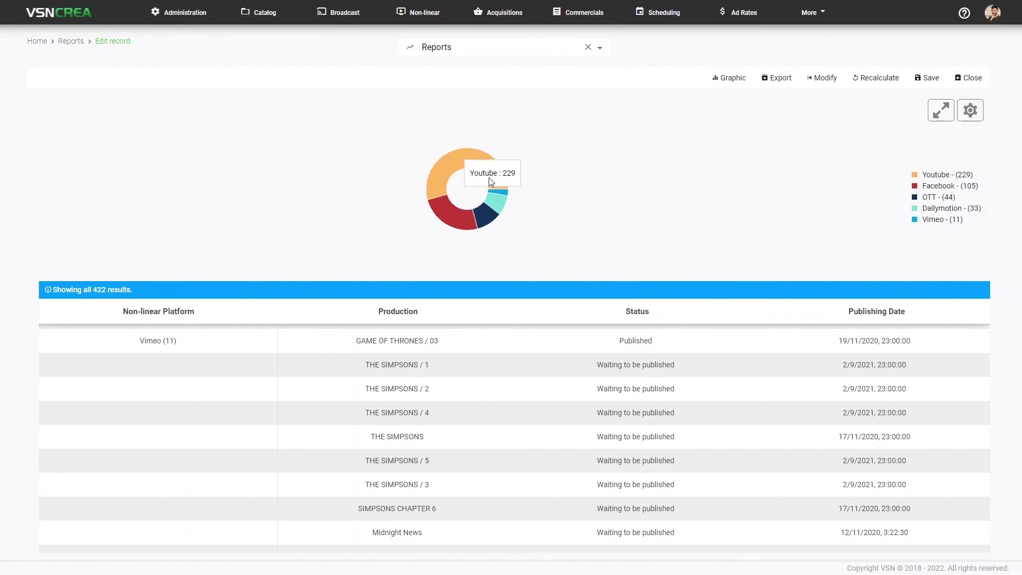
left_click(780, 79)
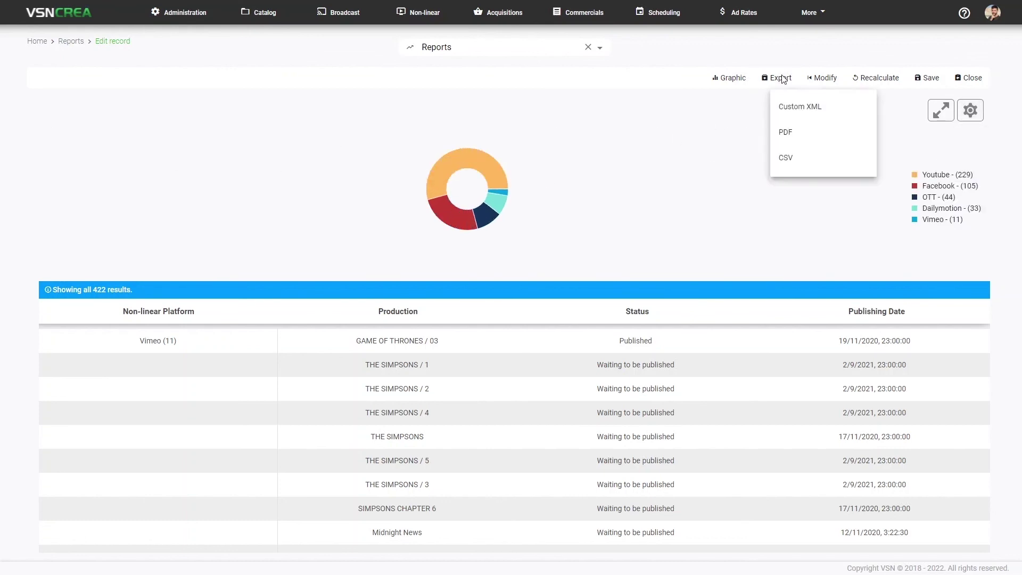
Download the grouped platform report with its pie chart as a PDF.
left_click(821, 133)
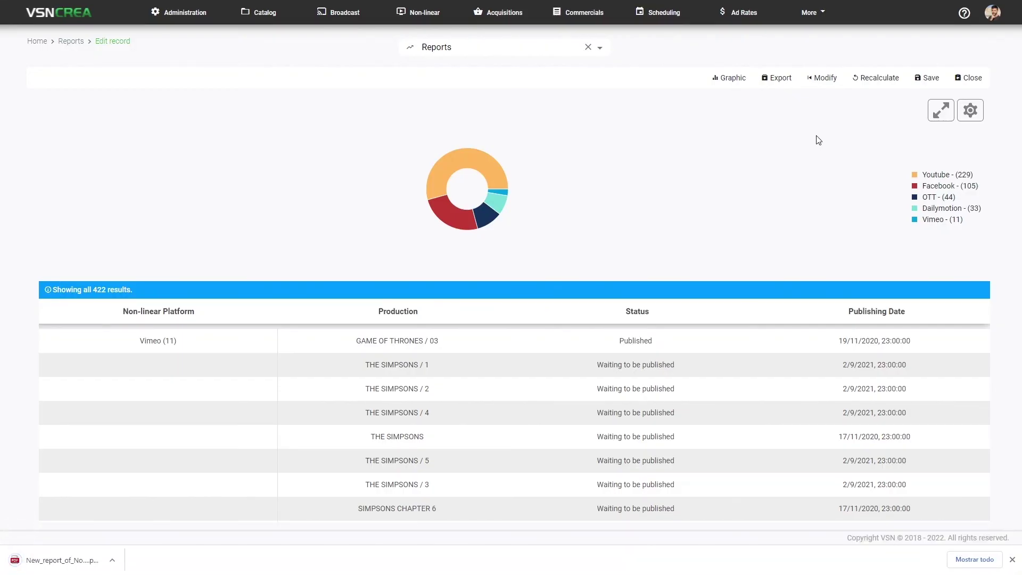